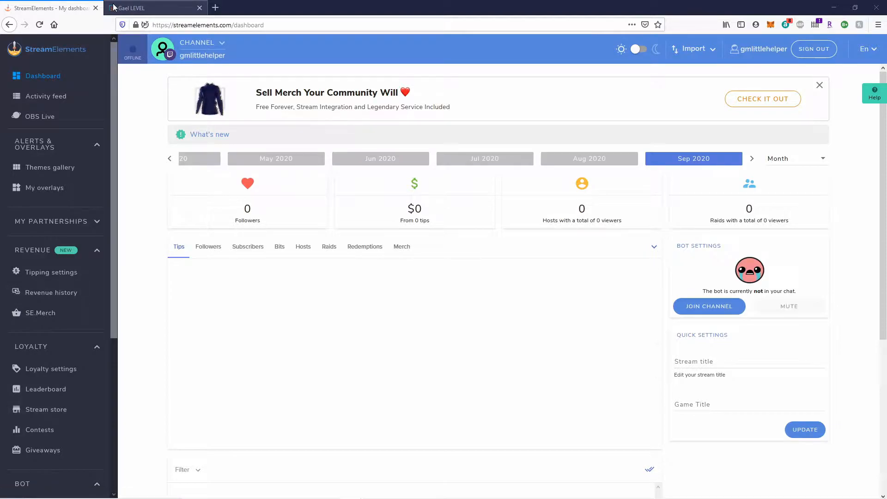
Switch to the Gumroad tab showing the creator's storefront of Twitch overlay packs.
left_click(116, 8)
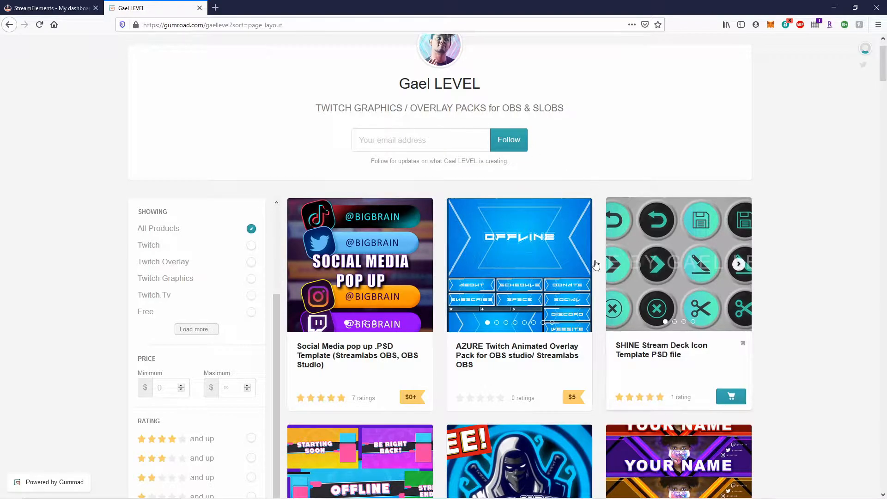
scroll(48, 358, "down", 2)
scroll(48, 358, "down", 2)
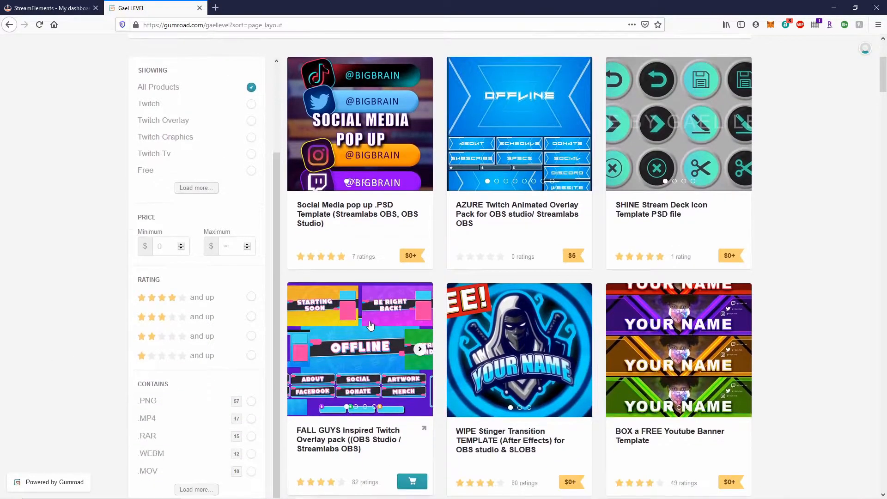
mouse_move(358, 245)
mouse_move(740, 268)
scroll(105, 359, "down", 4)
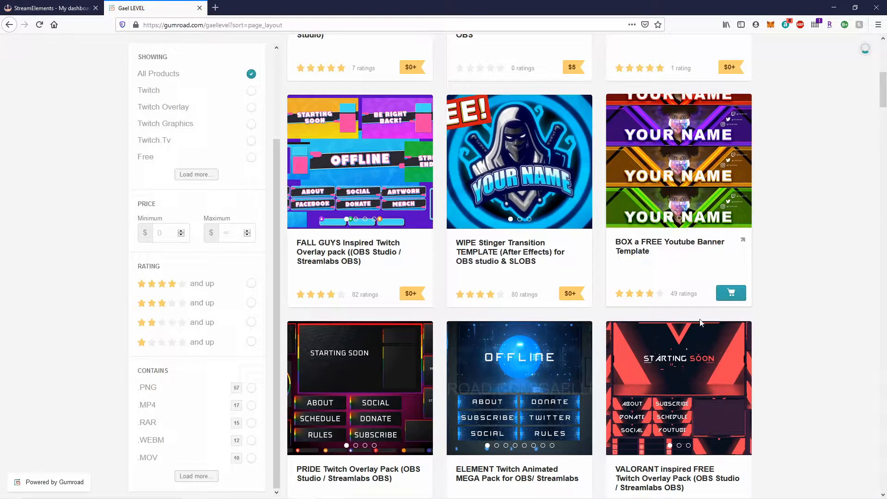
scroll(761, 349, "down", 2)
scroll(761, 349, "down", 5)
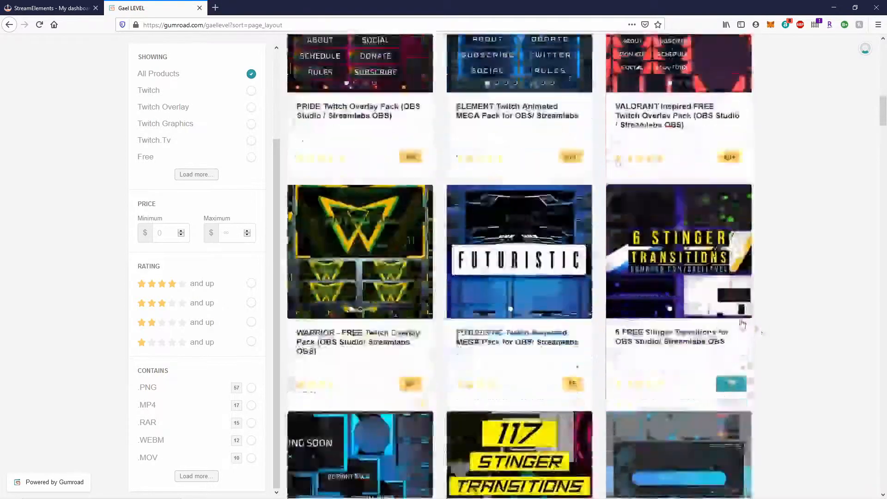
scroll(521, 306, "up", 2)
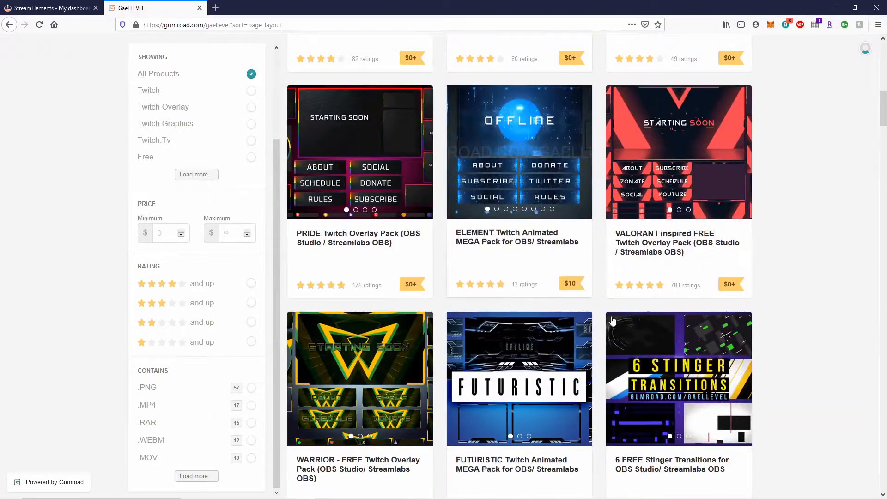
scroll(421, 316, "down", 3)
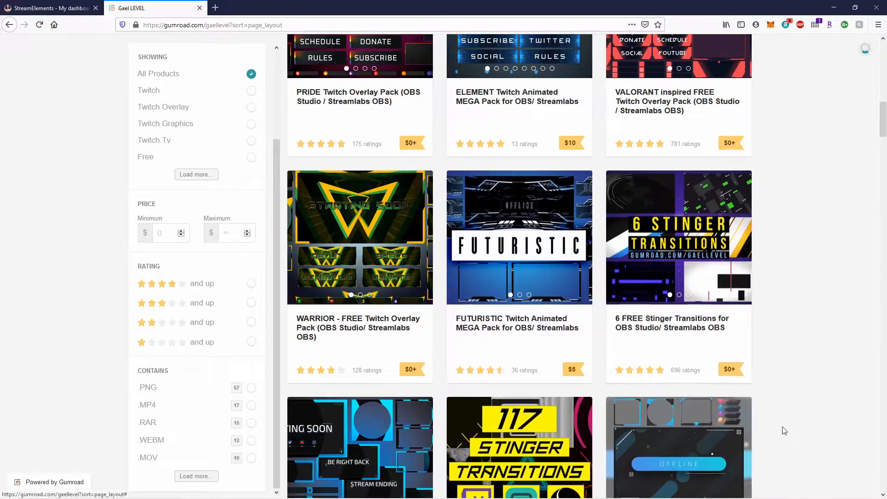
scroll(782, 428, "down", 3)
scroll(782, 441, "up", 3)
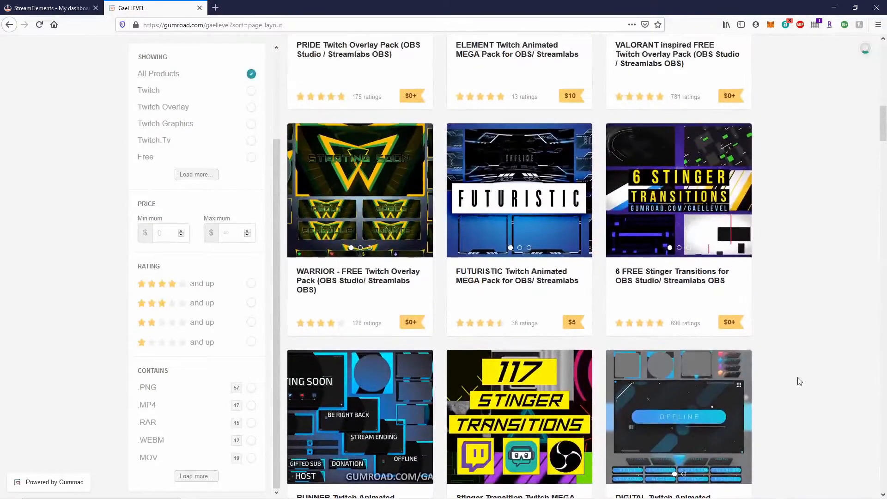
scroll(391, 360, "down", 3)
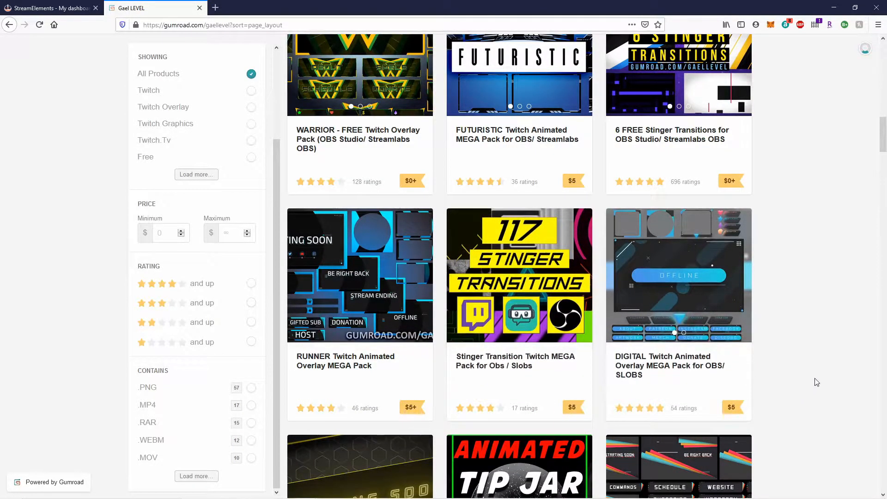
scroll(781, 364, "down", 7)
scroll(777, 370, "down", 4)
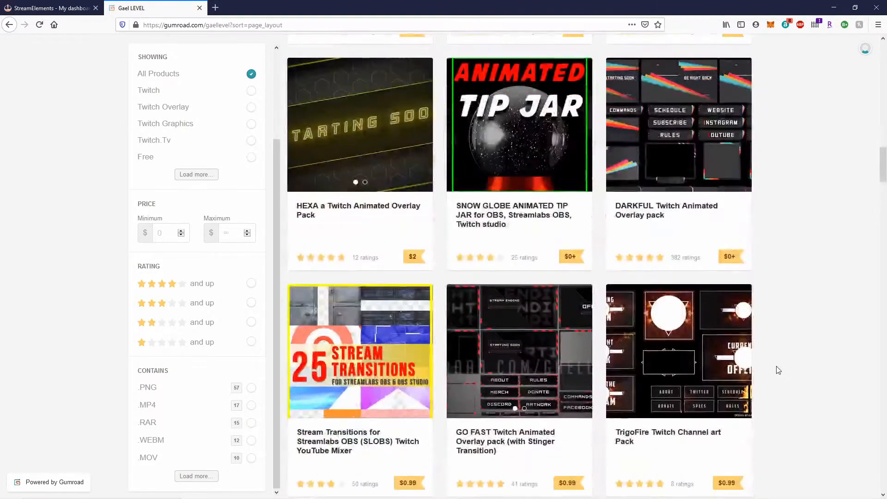
scroll(778, 370, "down", 4)
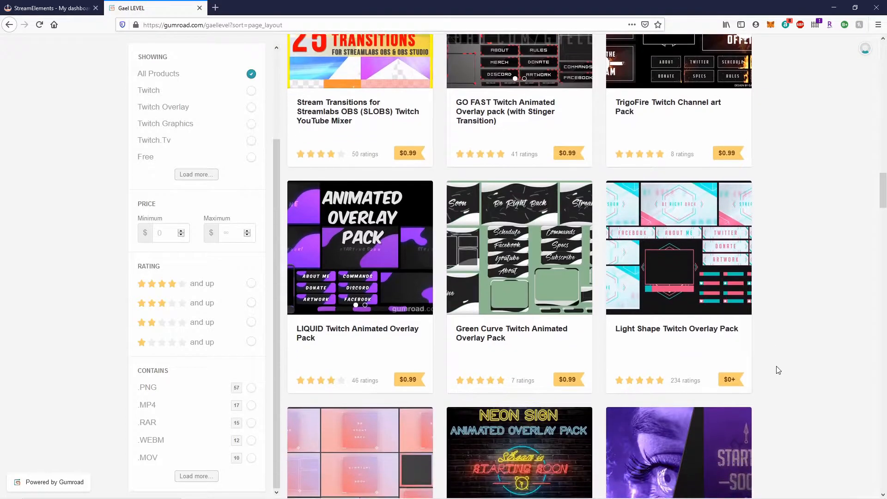
scroll(778, 370, "down", 3)
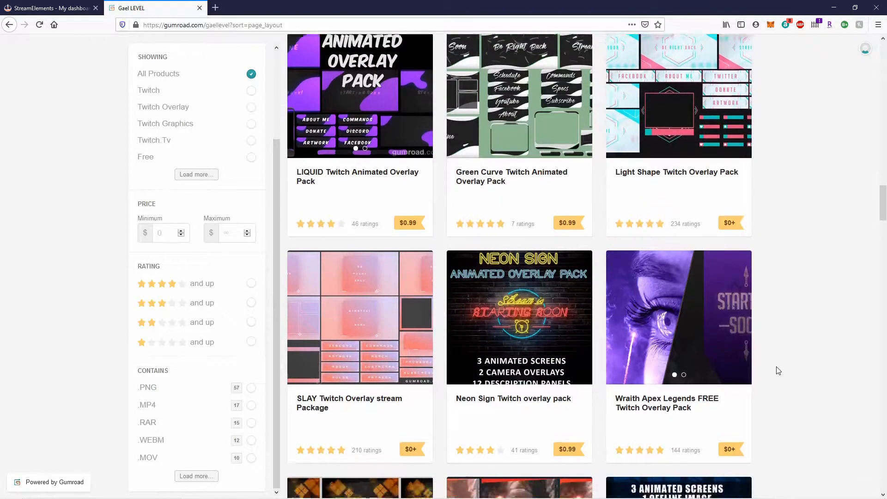
scroll(778, 370, "down", 15)
scroll(777, 372, "down", 1)
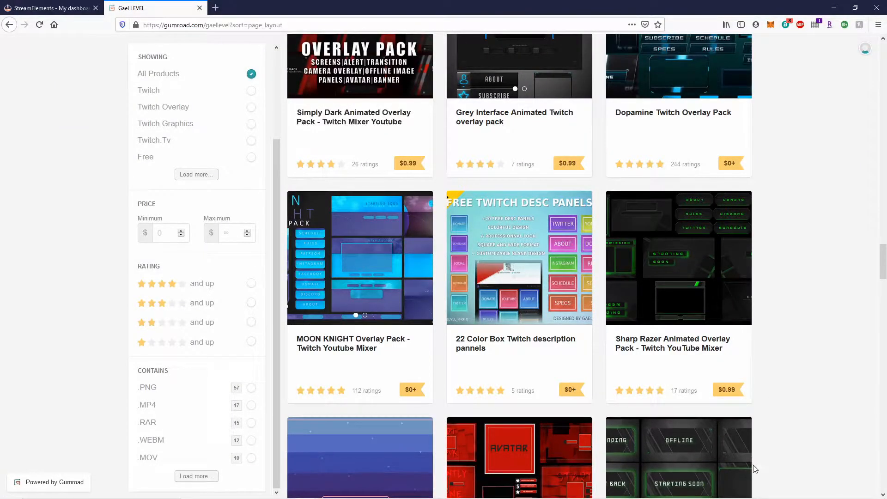
scroll(758, 446, "down", 12)
scroll(761, 443, "down", 20)
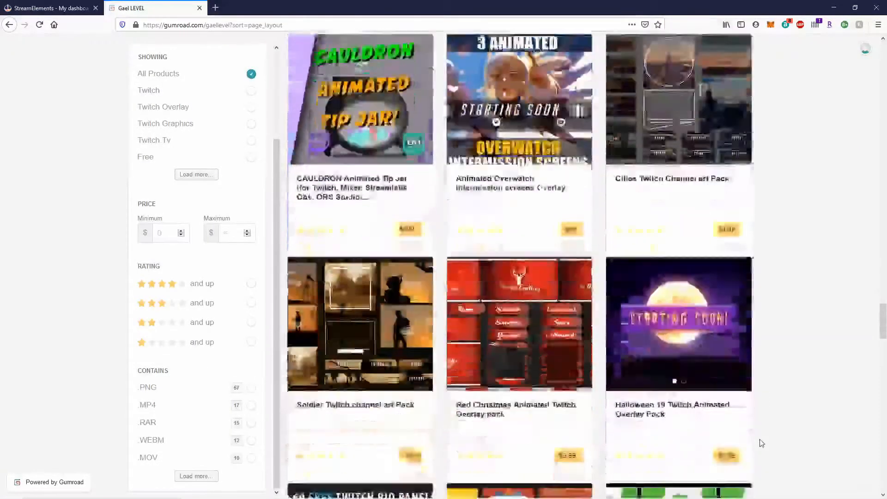
scroll(761, 444, "down", 16)
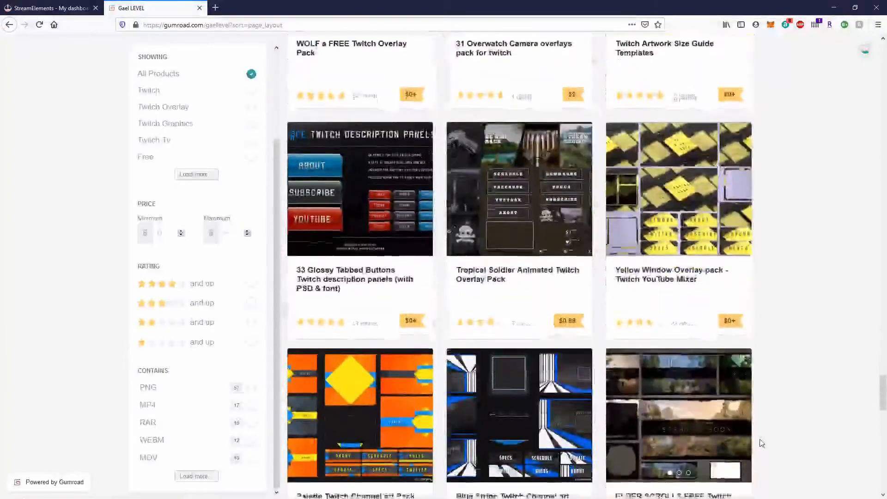
scroll(761, 444, "down", 9)
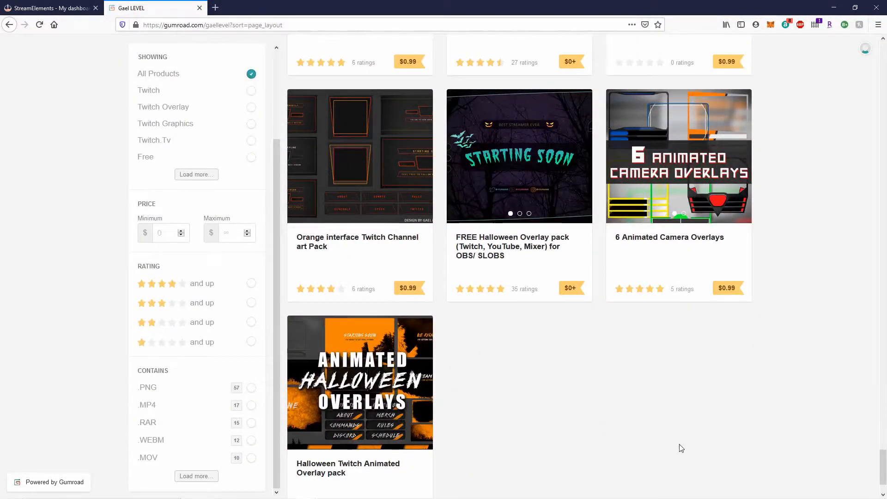
scroll(534, 462, "up", 5)
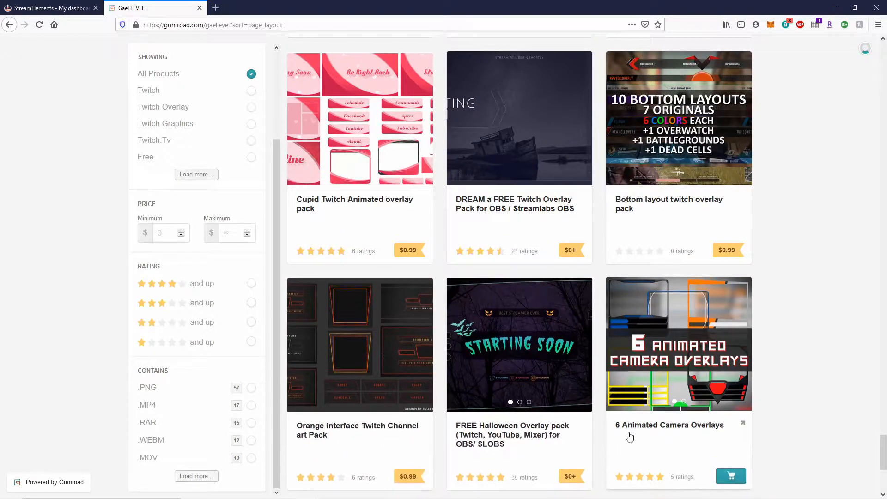
scroll(494, 313, "up", 3)
scroll(494, 312, "up", 1)
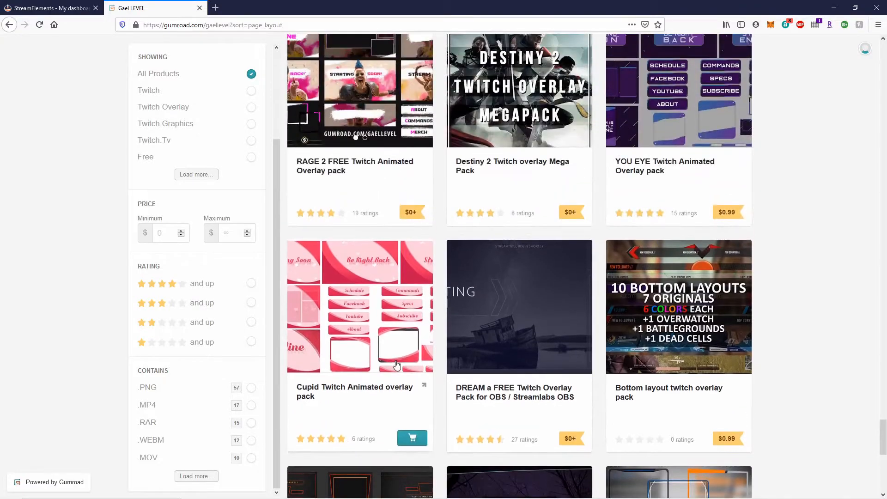
left_click(528, 297)
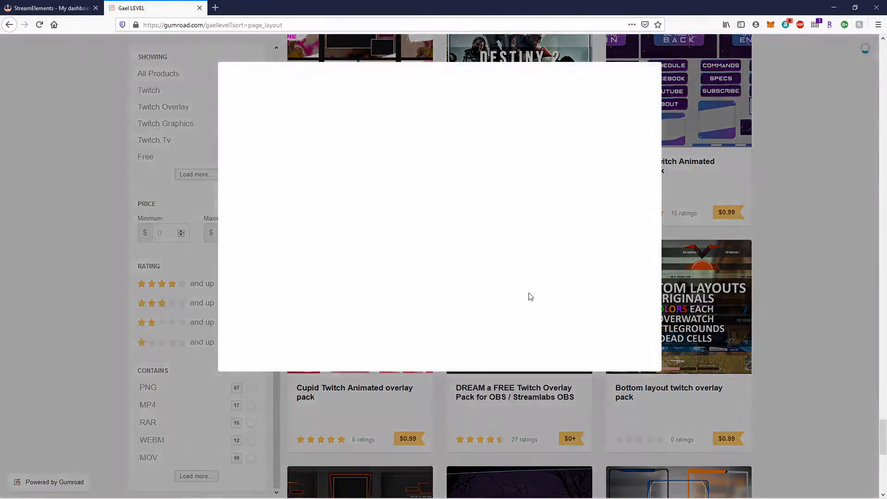
scroll(307, 321, "down", 6)
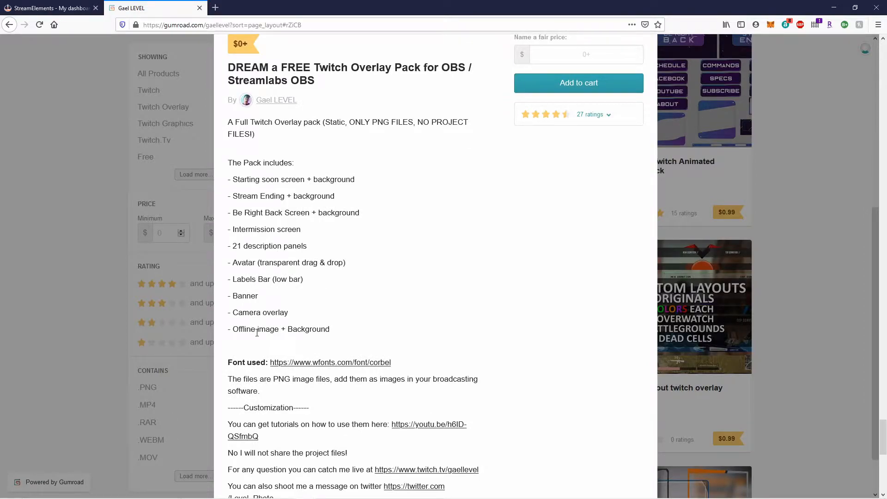
scroll(365, 336, "down", 1)
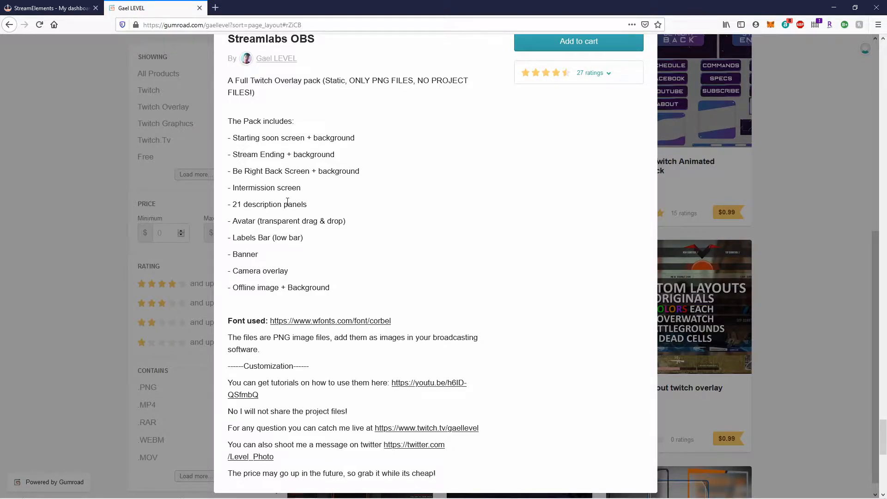
scroll(257, 207, "up", 3)
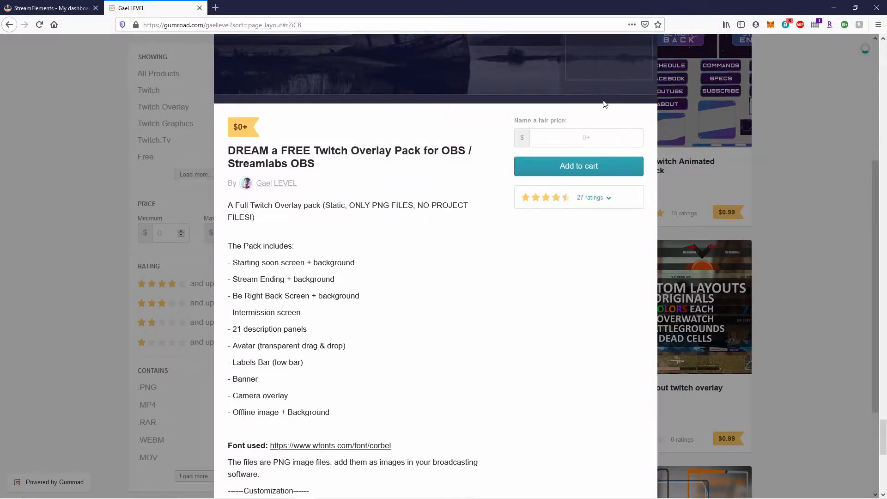
scroll(601, 115, "up", 3)
left_click(825, 74)
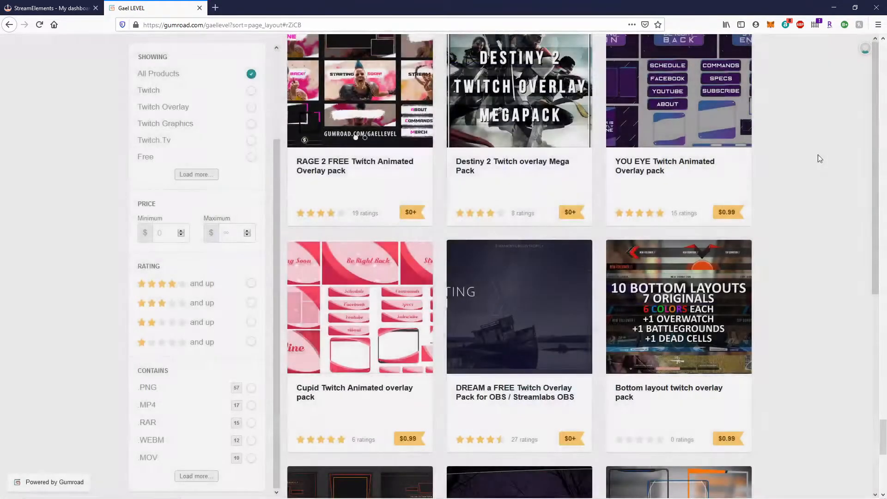
left_click(531, 319)
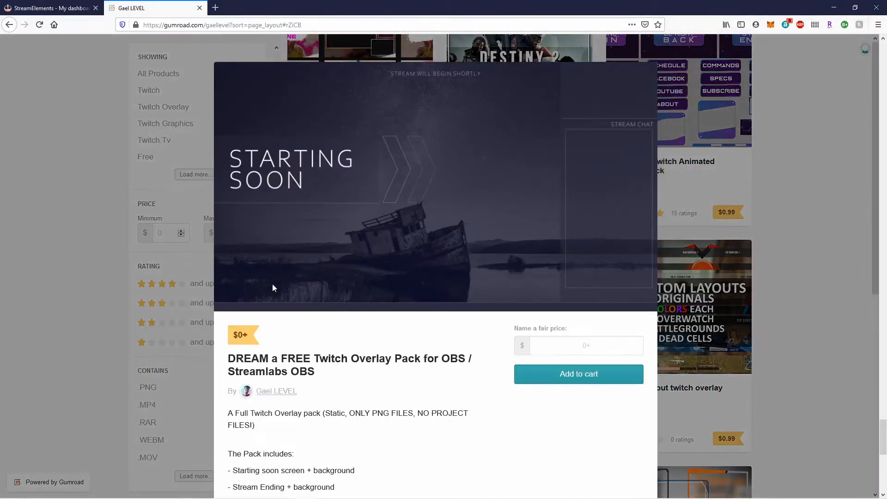
scroll(276, 276, "down", 3)
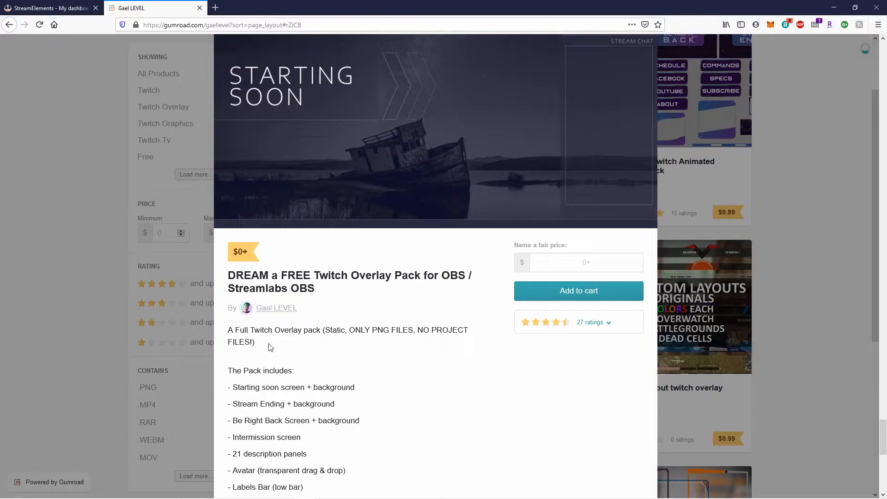
scroll(270, 347, "down", 5)
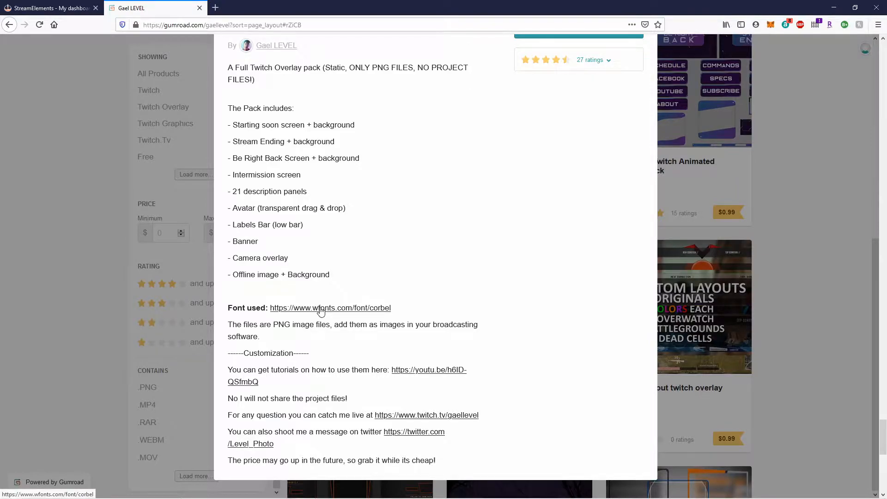
scroll(312, 312, "up", 8)
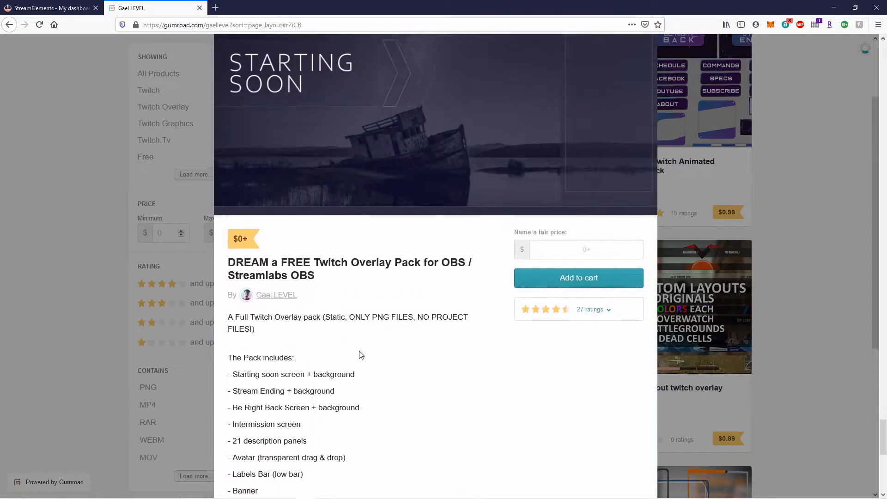
left_click(845, 62)
Open the WOLF a FREE Twitch Overlay Pack listing and add it to the cart at $0.
scroll(585, 351, "up", 10)
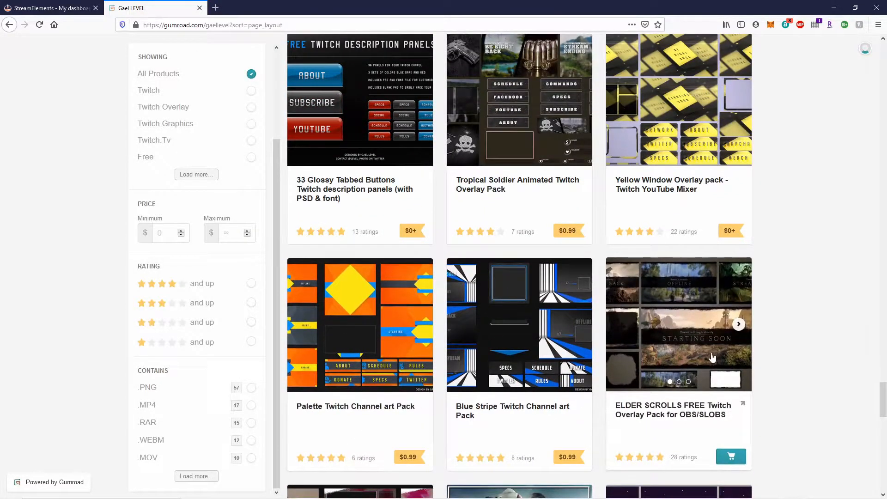
scroll(648, 365, "up", 2)
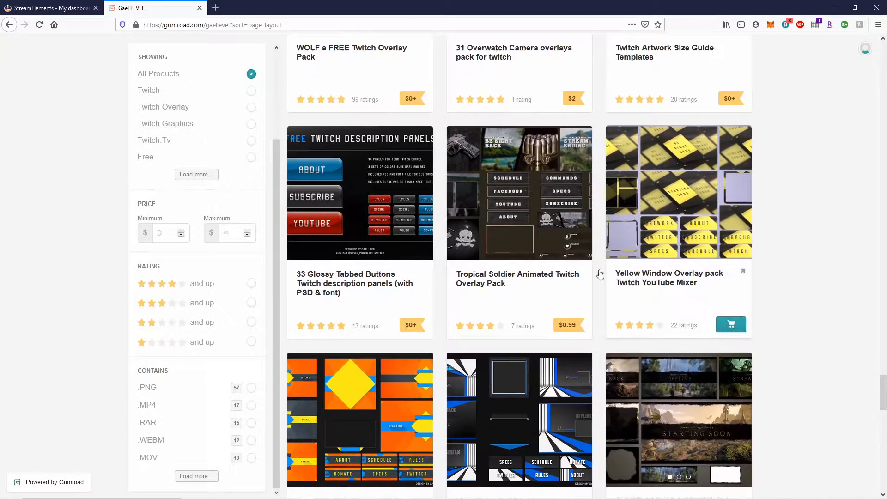
scroll(434, 286, "up", 3)
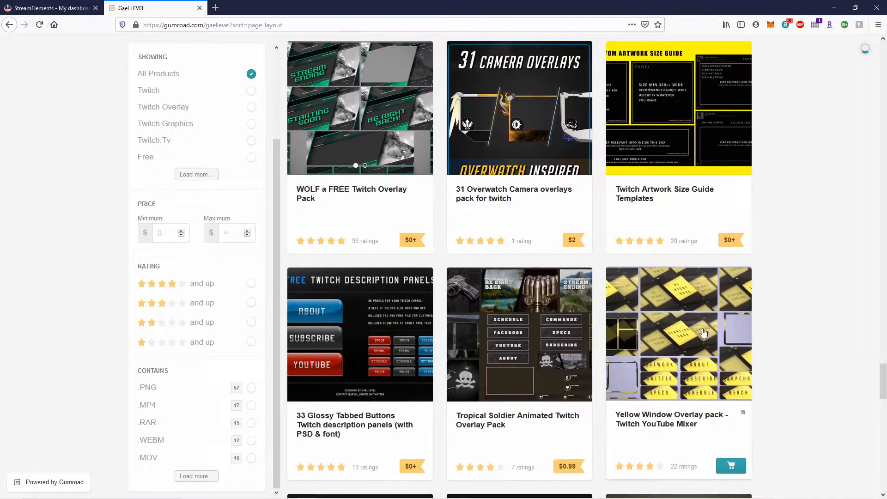
scroll(686, 338, "up", 3)
scroll(686, 338, "up", 2)
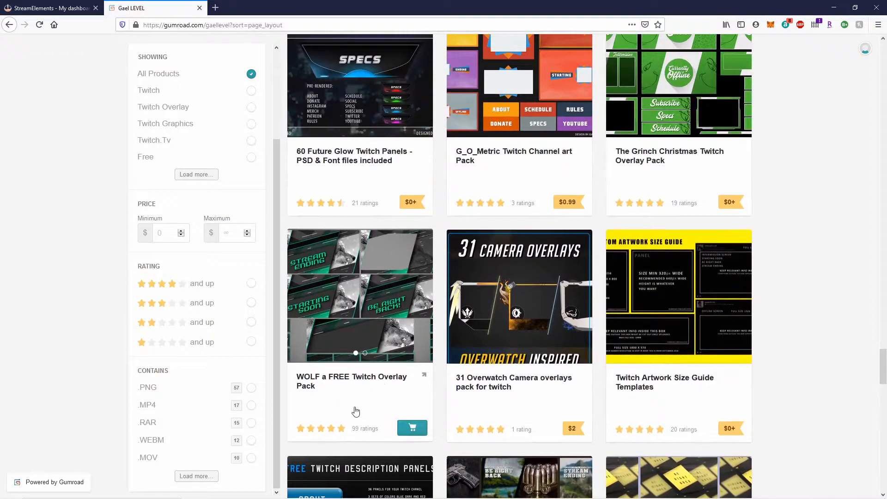
left_click(408, 435)
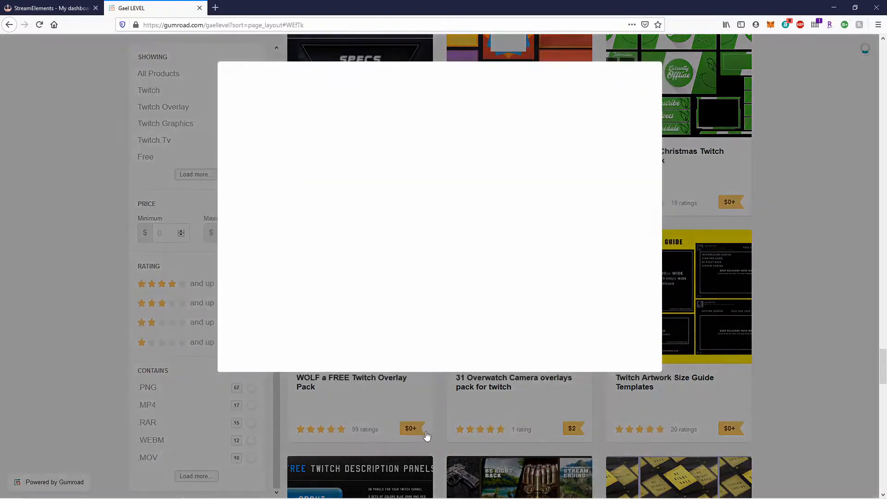
scroll(383, 374, "down", 2)
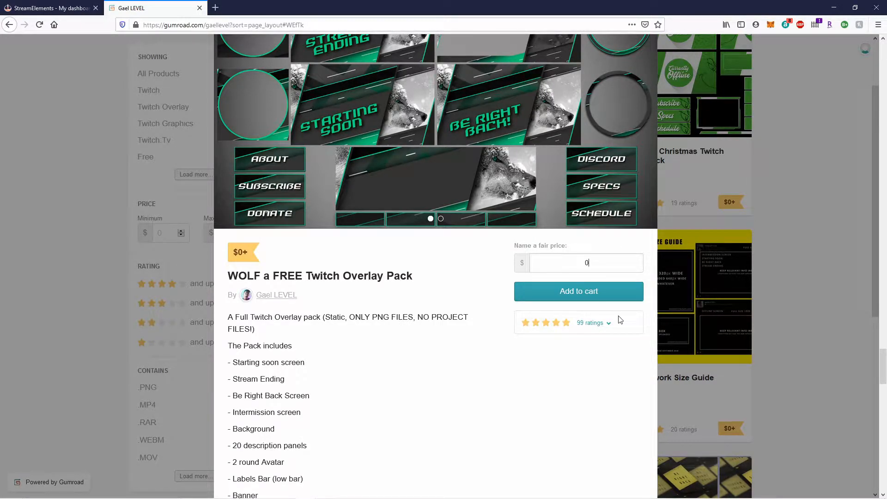
left_click(615, 296)
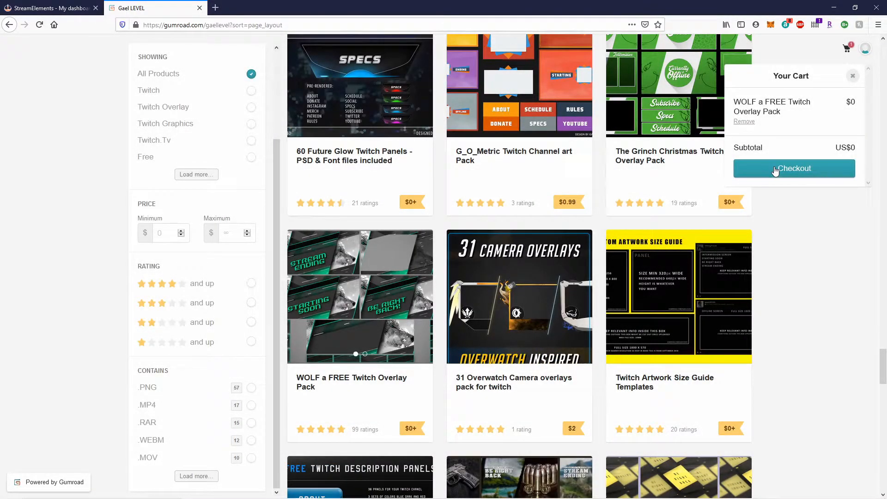
Check out the free WOLF pack by submitting an e-mail address, then view its downloadable files.
left_click(775, 170)
left_click(789, 109)
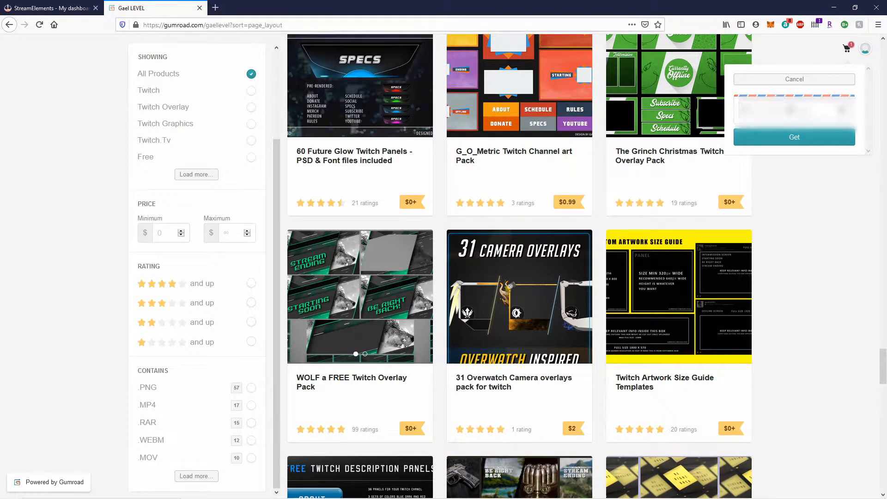
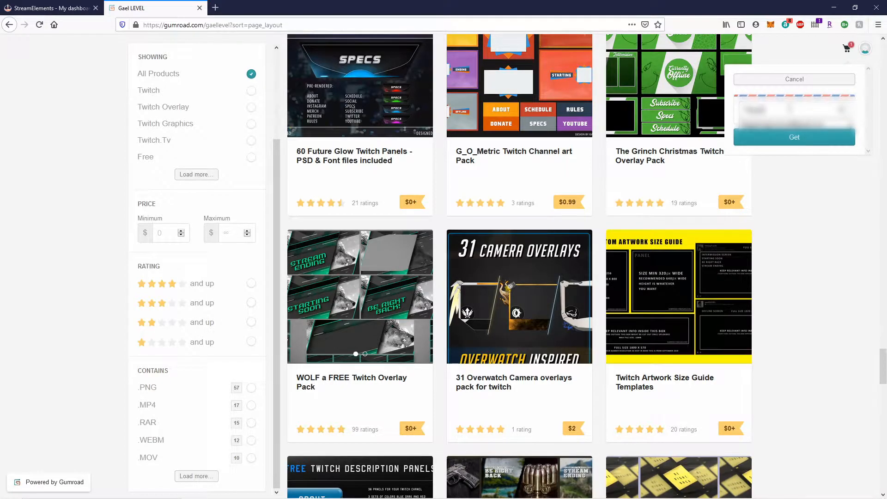
key("Return")
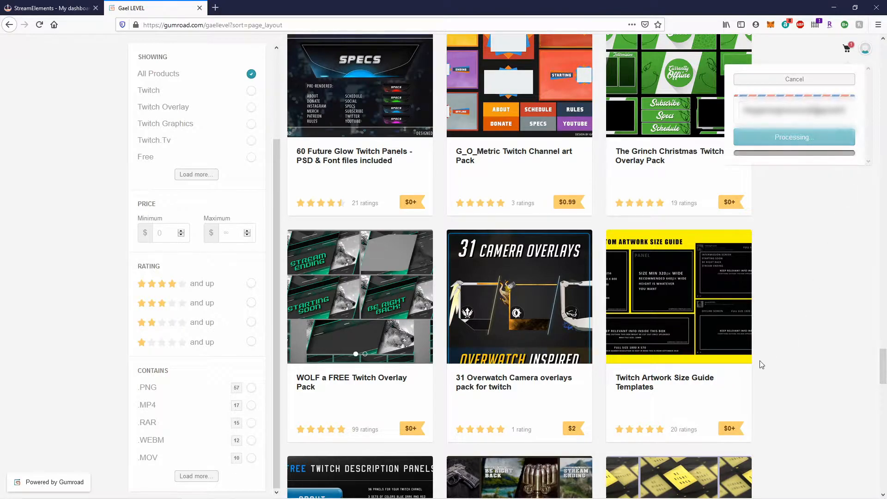
left_click(791, 216)
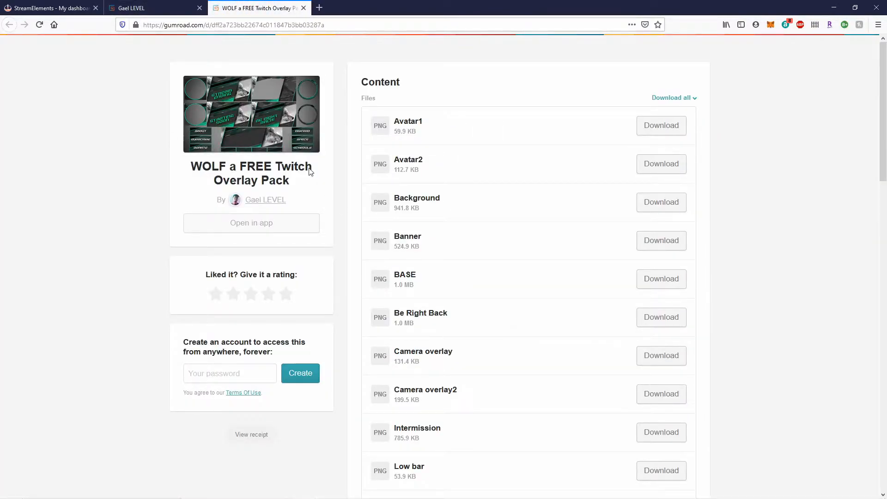
Save all WOLF pack files as one ZIP and open it from Firefox's downloads list.
left_click(681, 98)
left_click(653, 120)
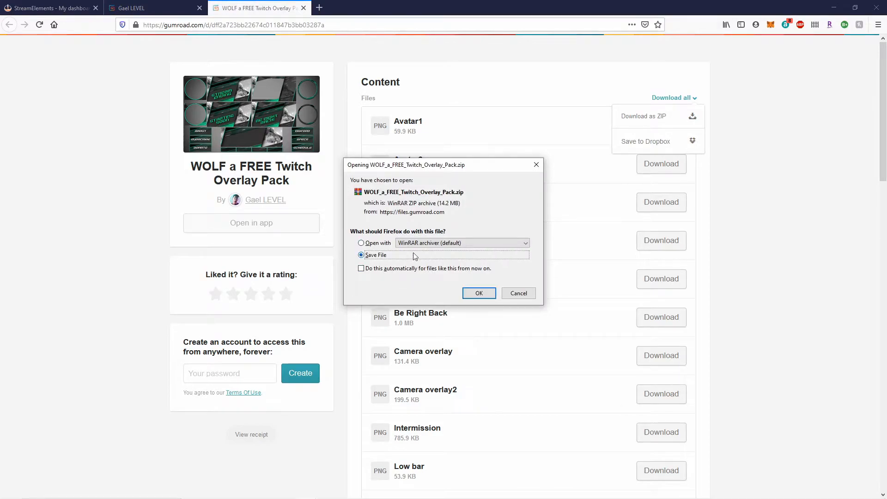
left_click(479, 294)
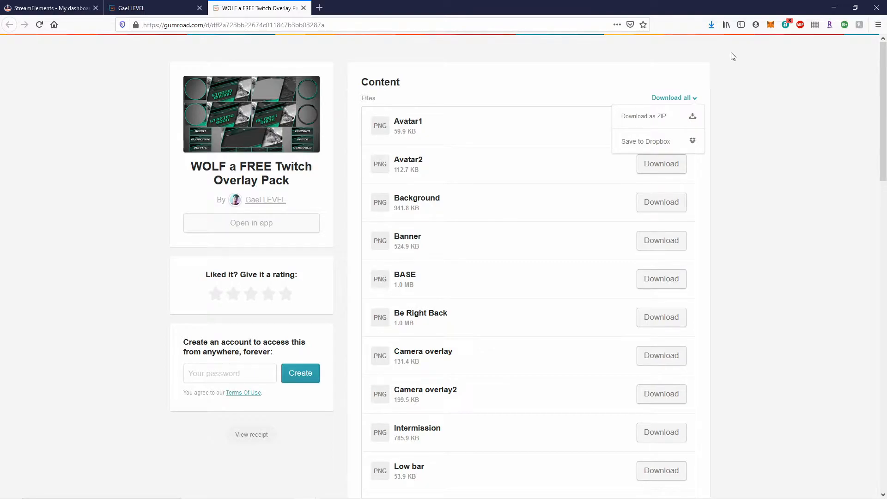
left_click(710, 27)
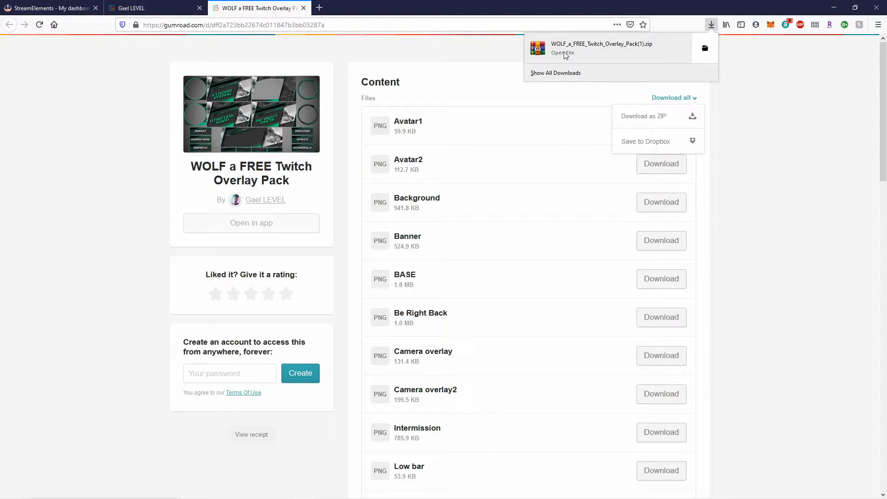
left_click(633, 45)
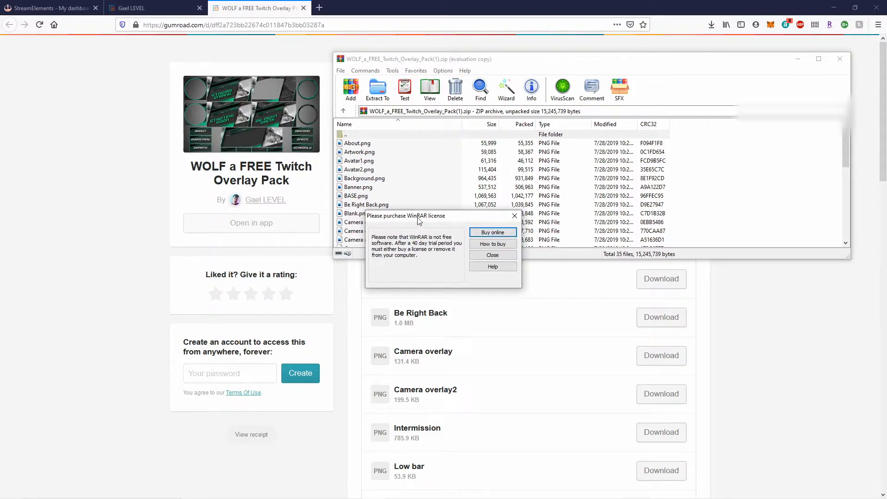
Dismiss the licence reminder, extract the archive to Desktop > Youtube tutorial stuff, and close WinRAR.
left_click(513, 217)
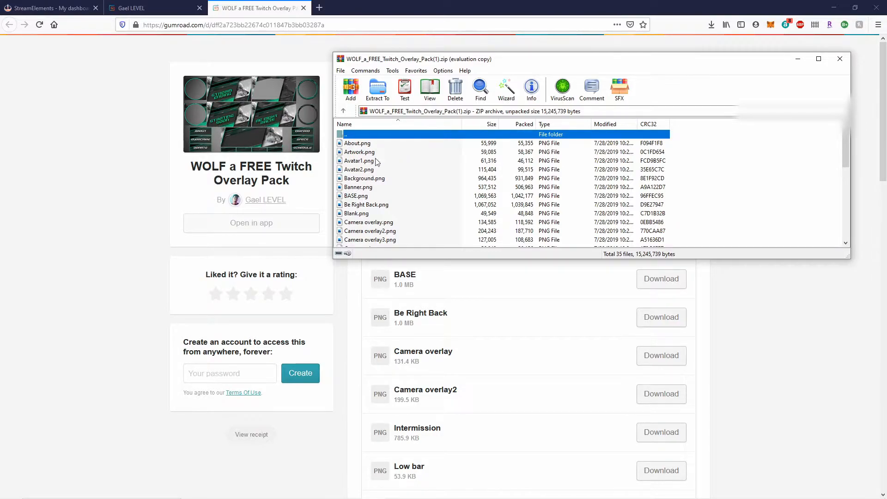
left_click(384, 97)
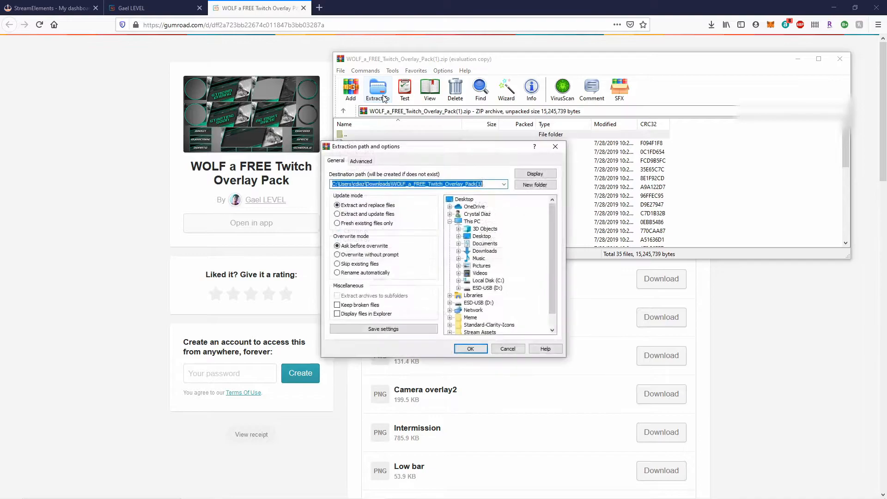
left_click(459, 237)
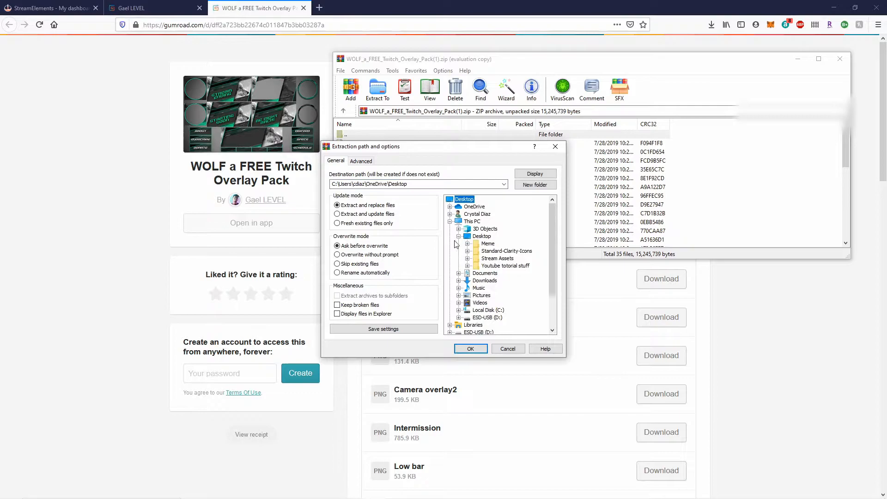
left_click(483, 266)
left_click(469, 349)
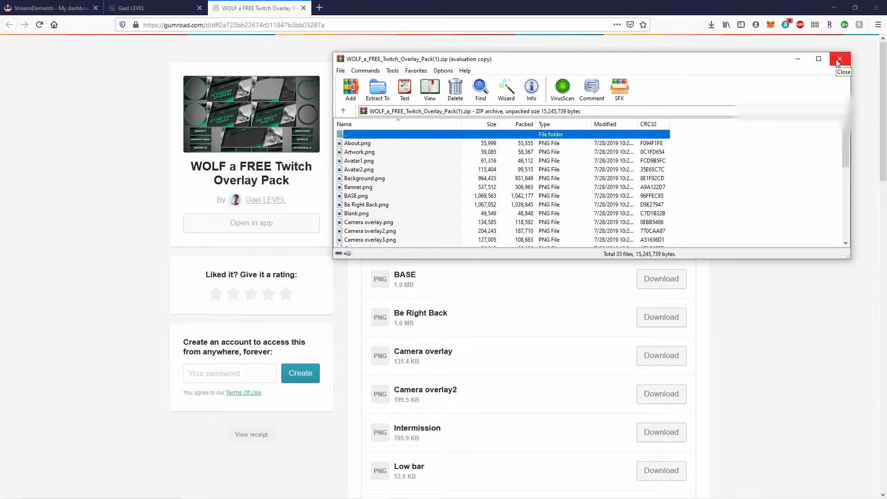
left_click(837, 60)
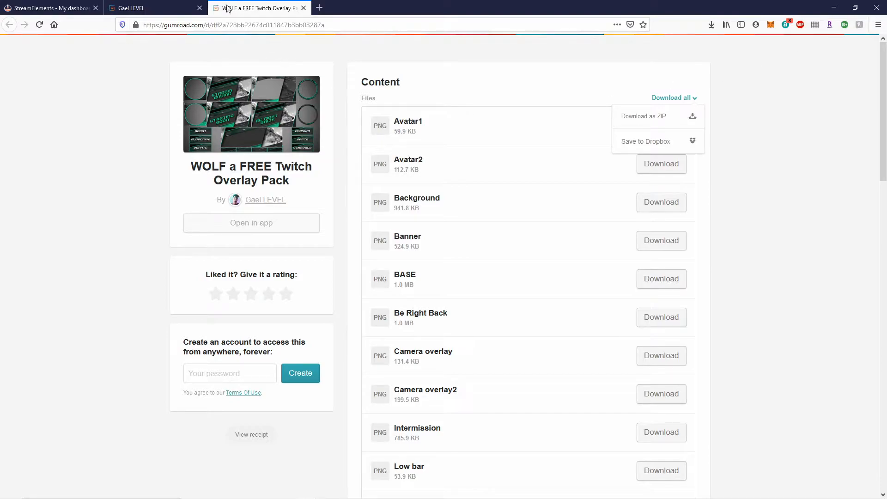
Open the StreamElements Themes gallery and scroll through Super Themes like Knockout Animated and Connection Static.
left_click(29, 8)
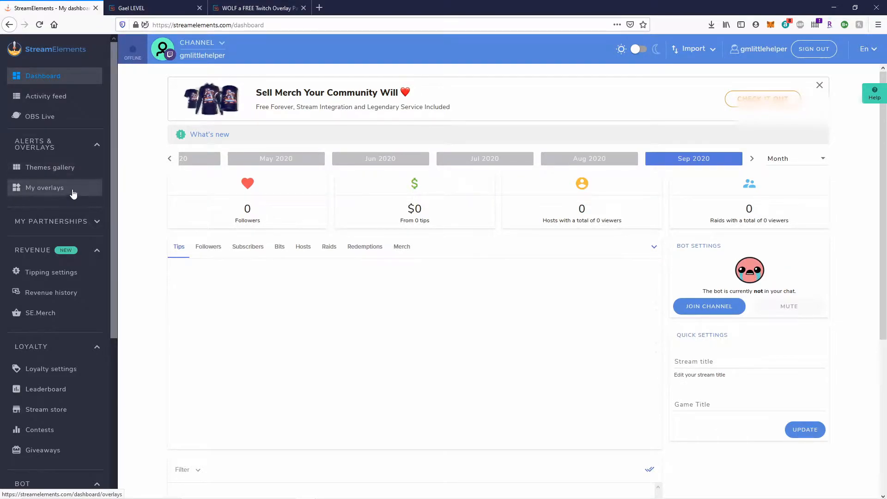
left_click(59, 169)
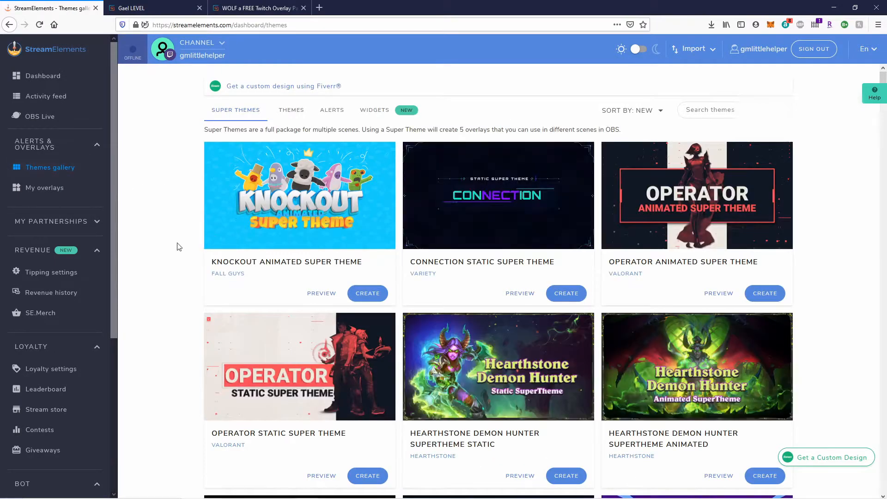
scroll(168, 179, "down", 10)
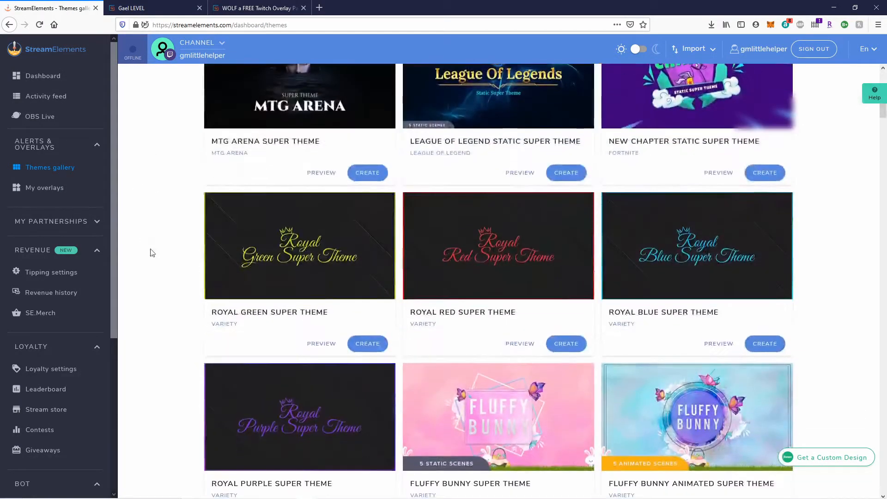
scroll(152, 253, "down", 4)
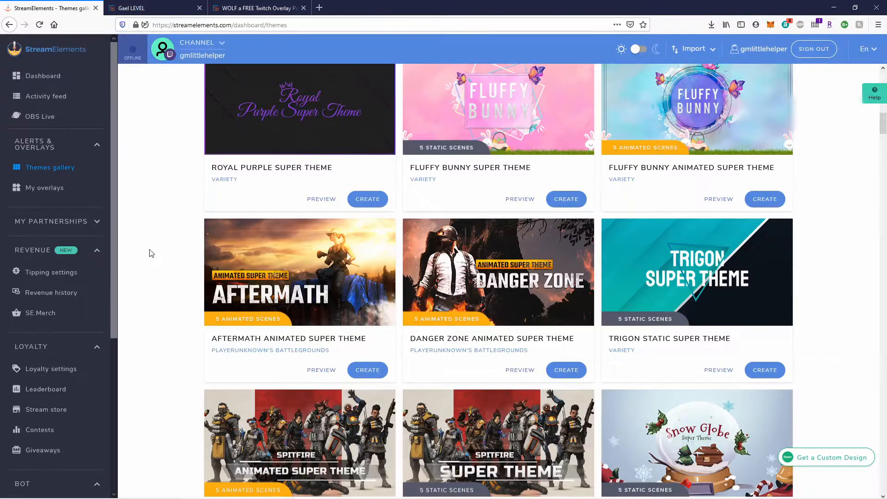
scroll(152, 253, "down", 7)
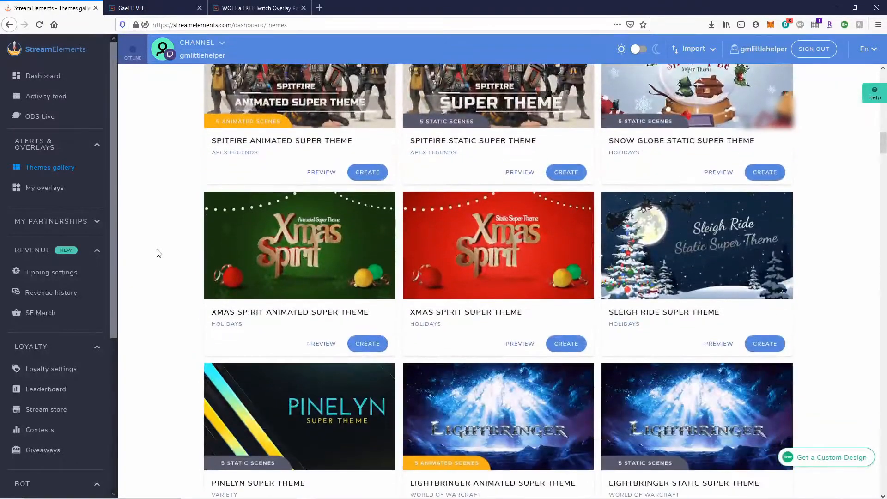
scroll(157, 252, "down", 4)
scroll(157, 252, "up", 11)
scroll(155, 251, "up", 15)
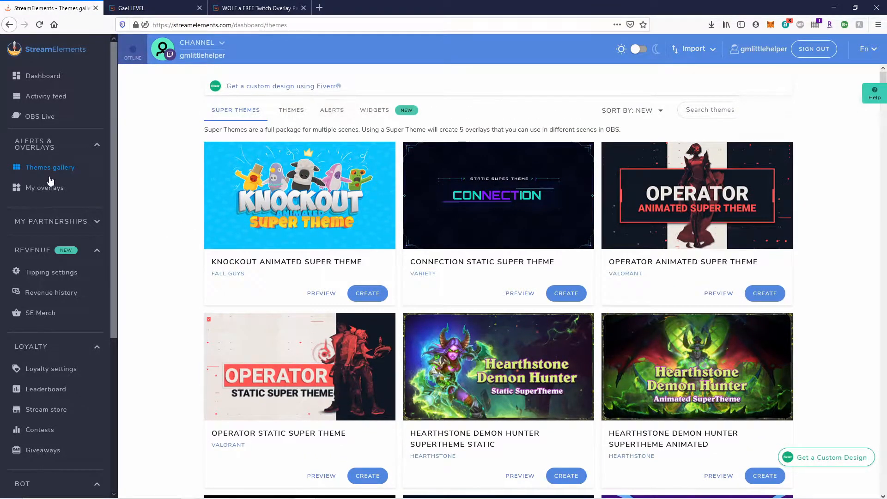
From My overlays, create a new overlay at 1080p resolution and open it in the editor.
left_click(49, 194)
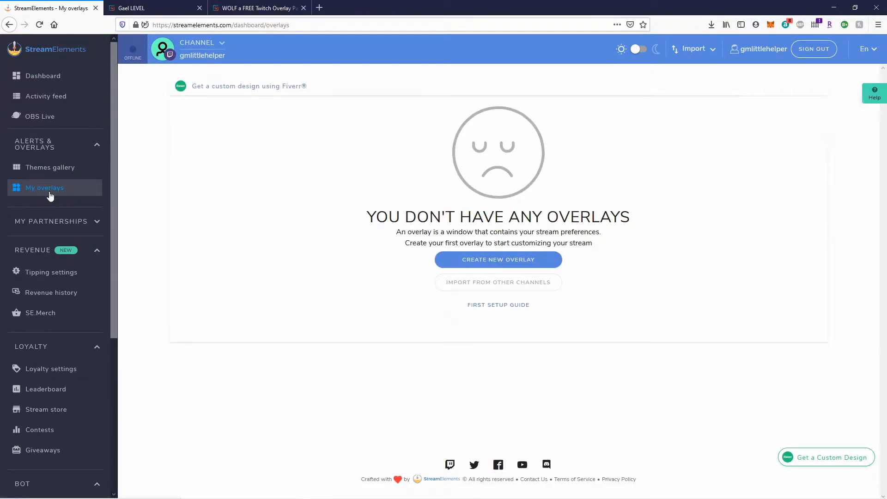
left_click(479, 267)
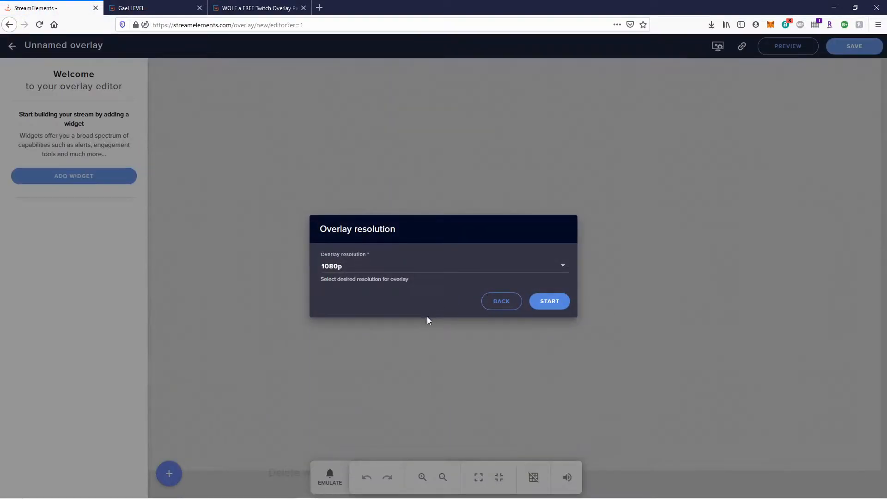
left_click(333, 269)
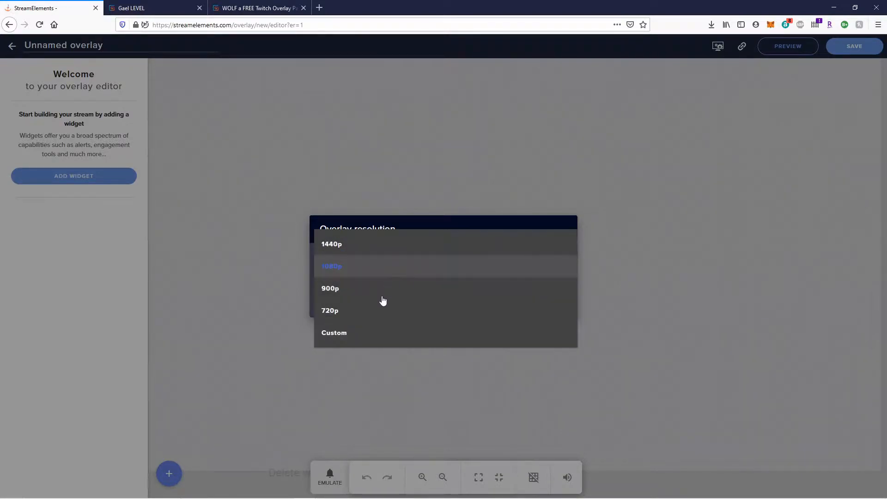
left_click(354, 274)
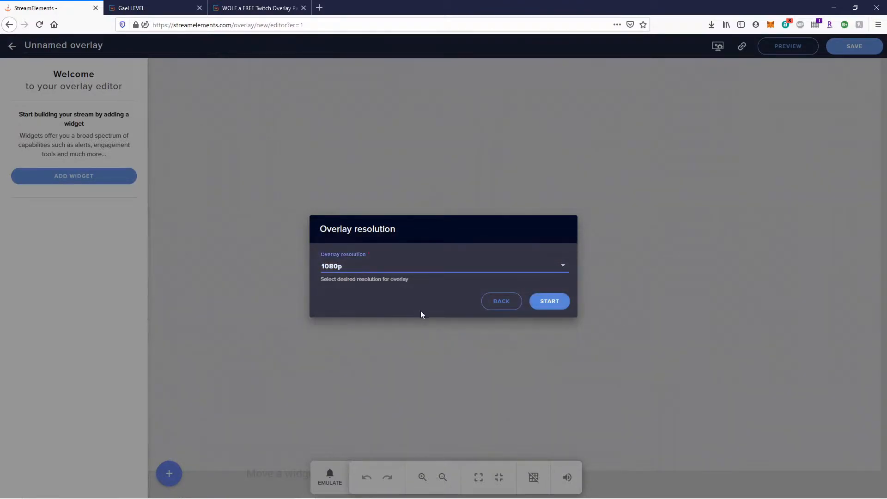
left_click(549, 302)
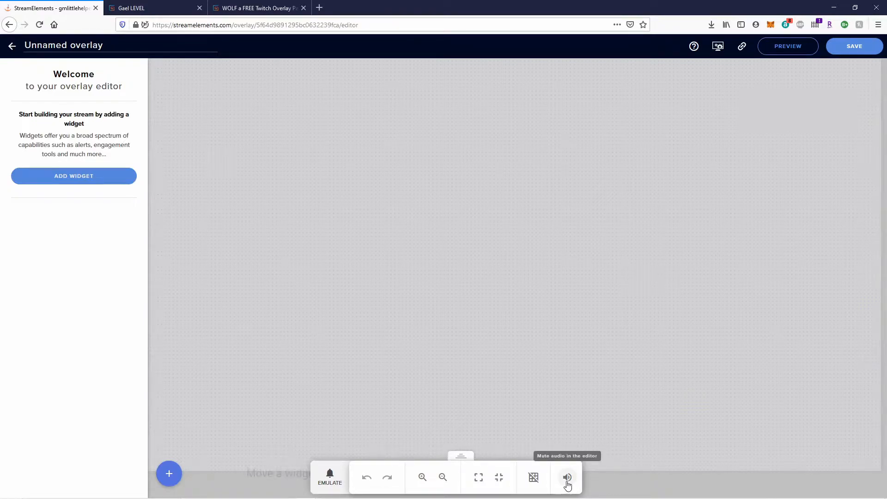
Mute the overlay's sound preview and turn off snapping to the grid.
left_click(329, 477)
mouse_move(380, 355)
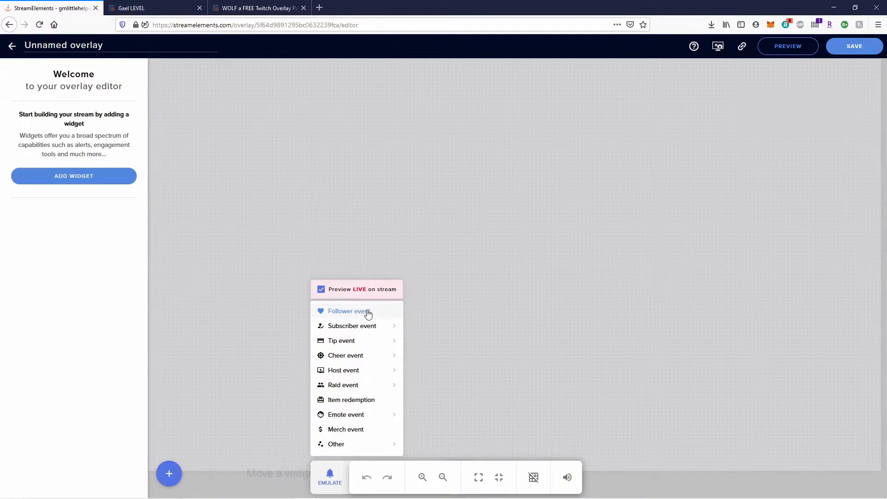
left_click(569, 482)
left_click(569, 480)
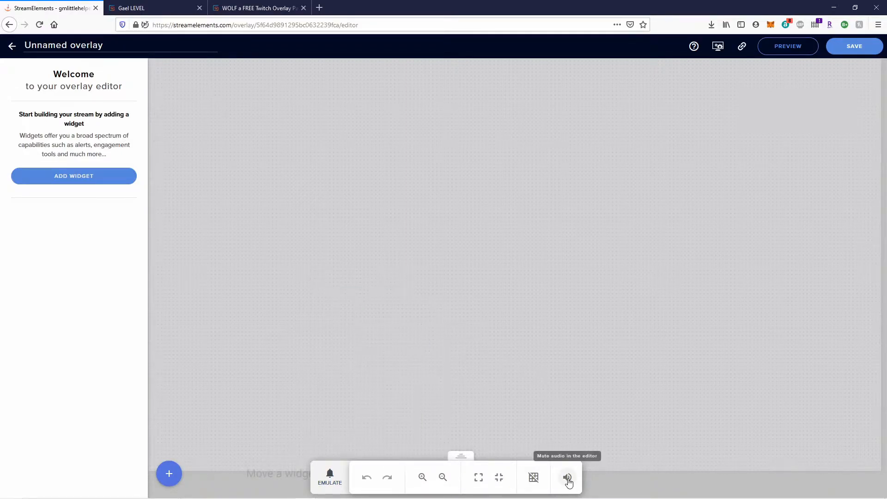
left_click(532, 481)
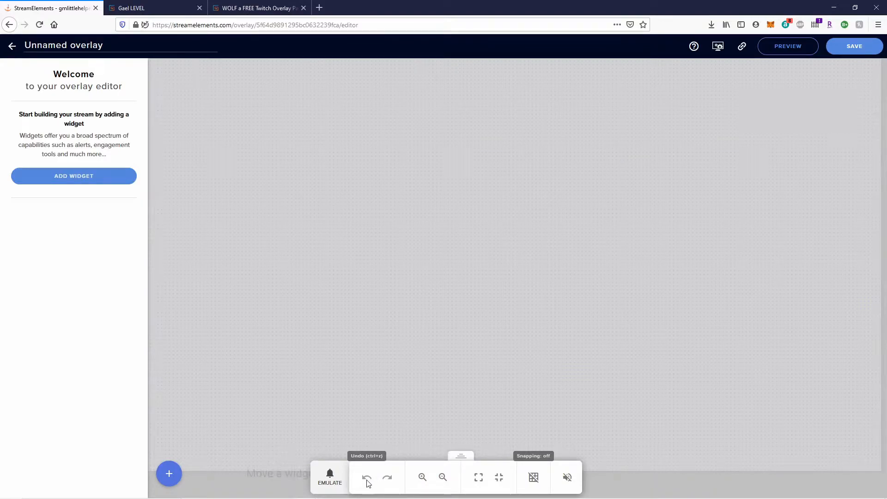
Move the floating editing toolbar down to the bottom of the canvas.
left_click(326, 474)
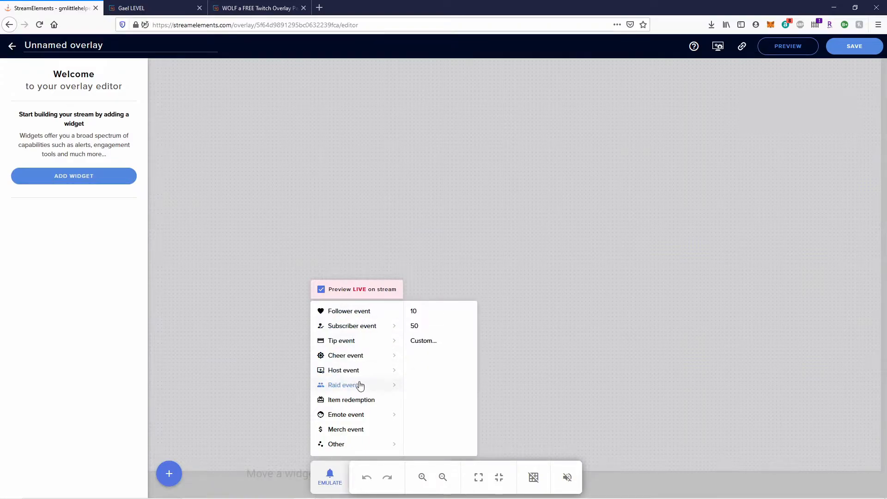
left_click(650, 485)
left_click_drag(461, 455, 456, 53)
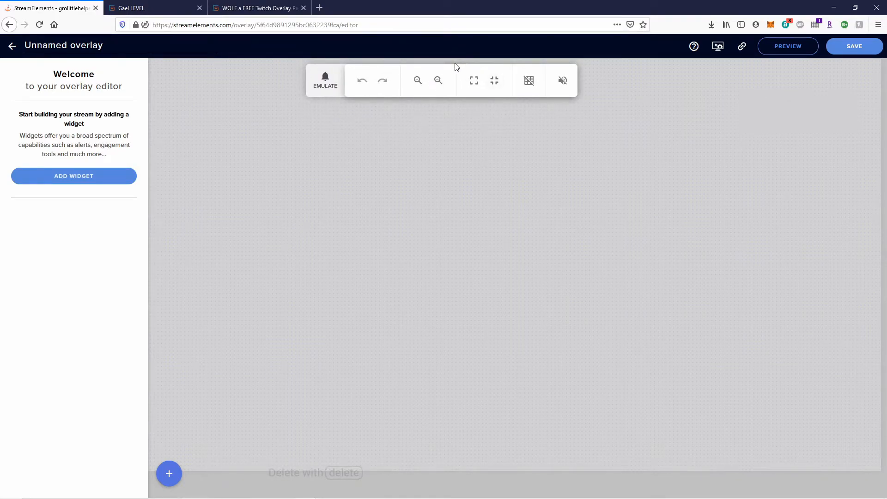
left_click_drag(456, 60, 427, 485)
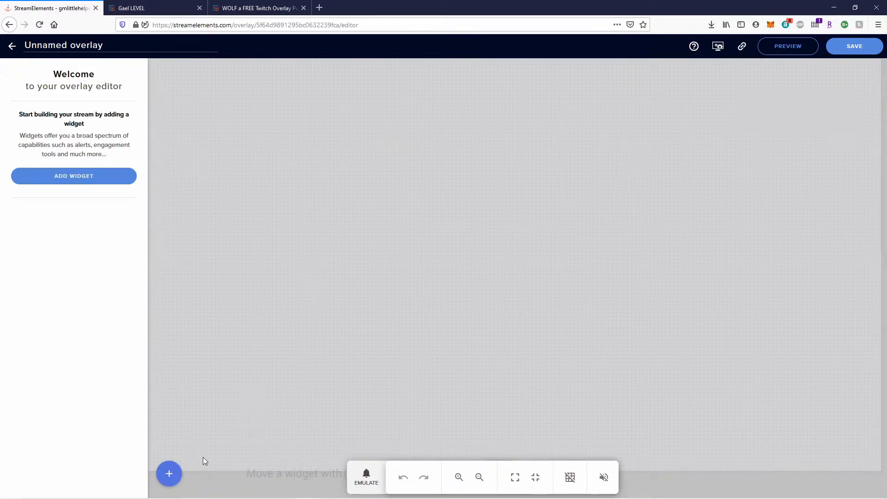
Add an Image widget from the Static/Custom widget category.
left_click(176, 481)
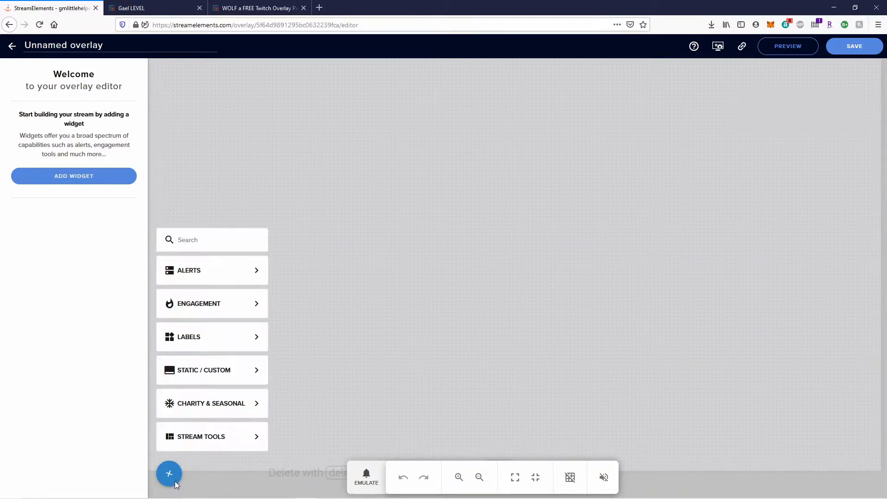
mouse_move(216, 341)
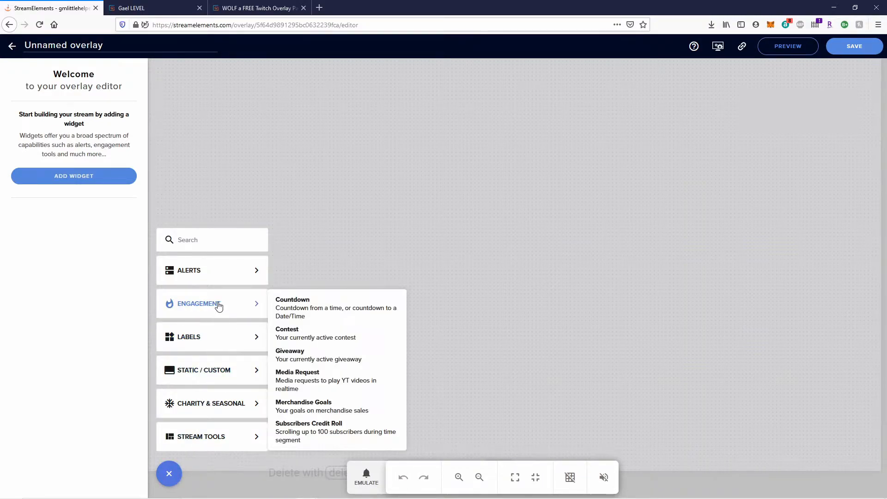
mouse_move(236, 374)
left_click(311, 395)
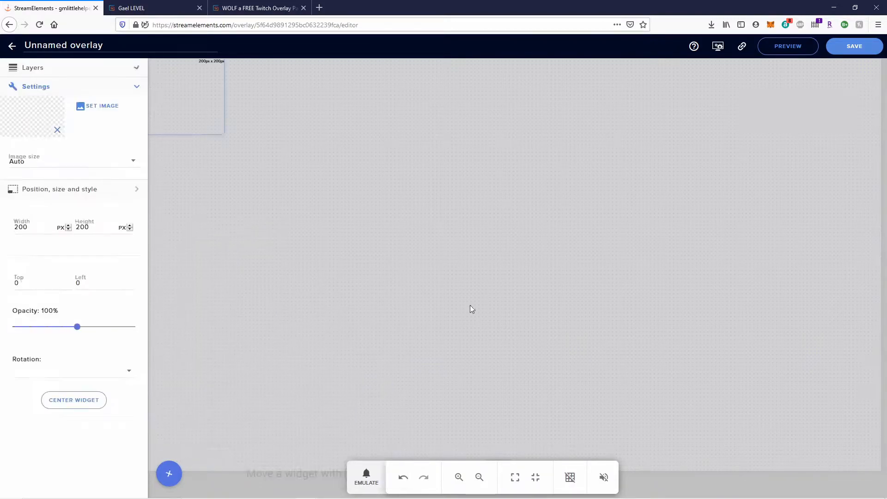
Upload the Spyro picture from the Pictures folder to the media library.
left_click(101, 111)
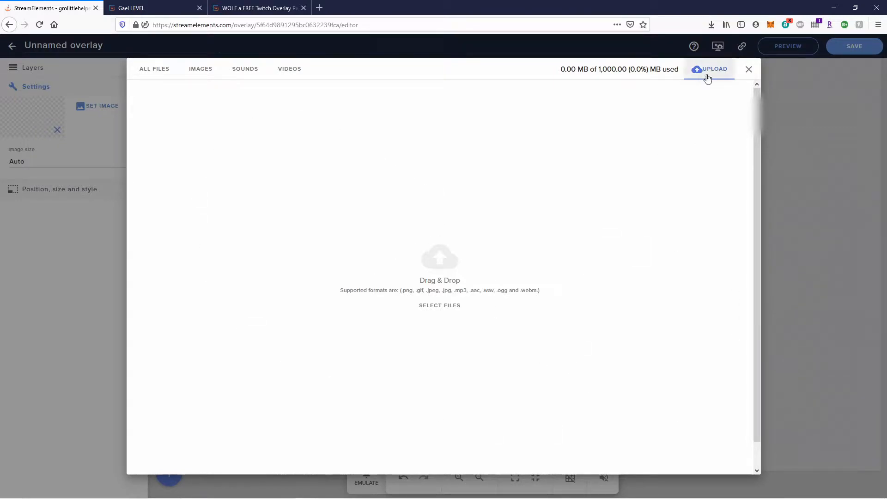
left_click(441, 306)
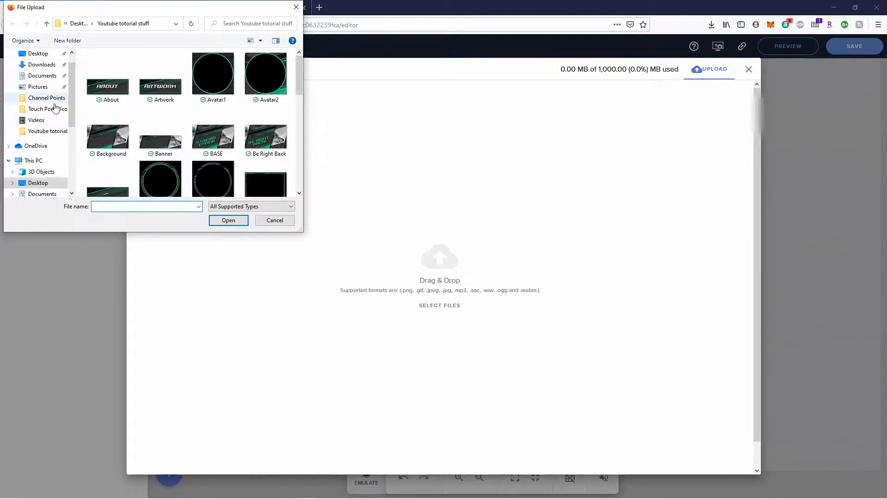
left_click(45, 89)
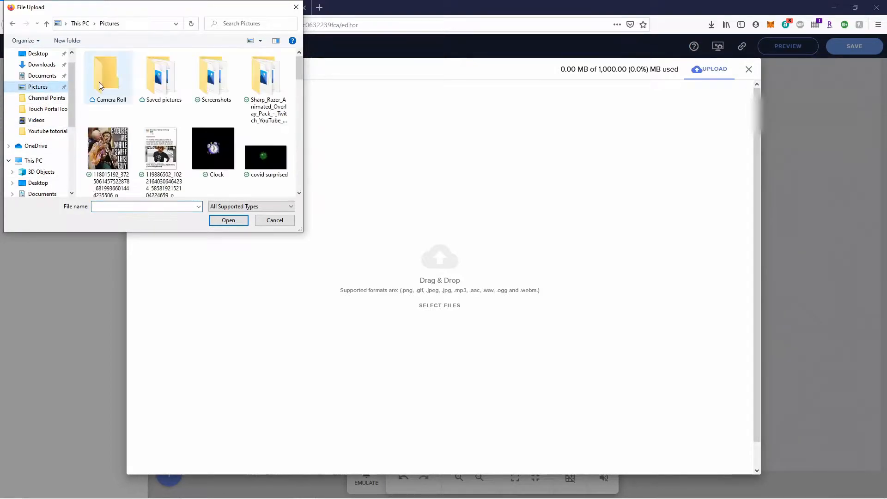
scroll(192, 111, "down", 5)
scroll(192, 111, "down", 8)
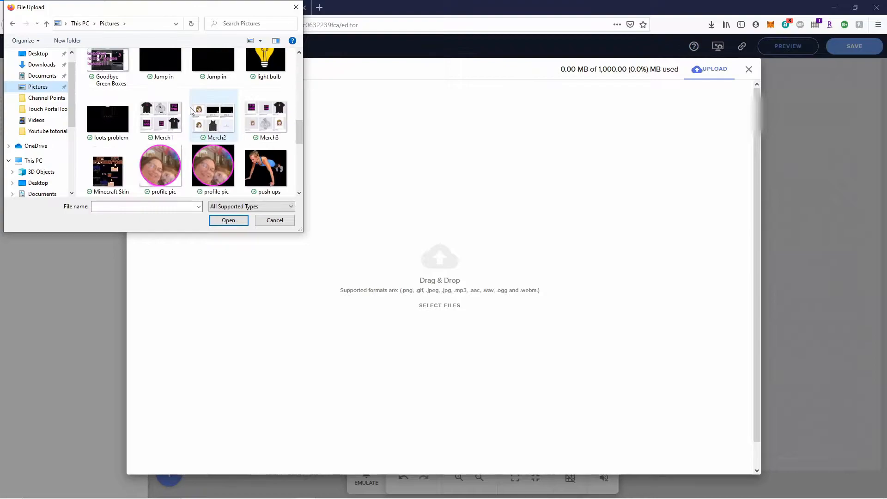
left_click(172, 121)
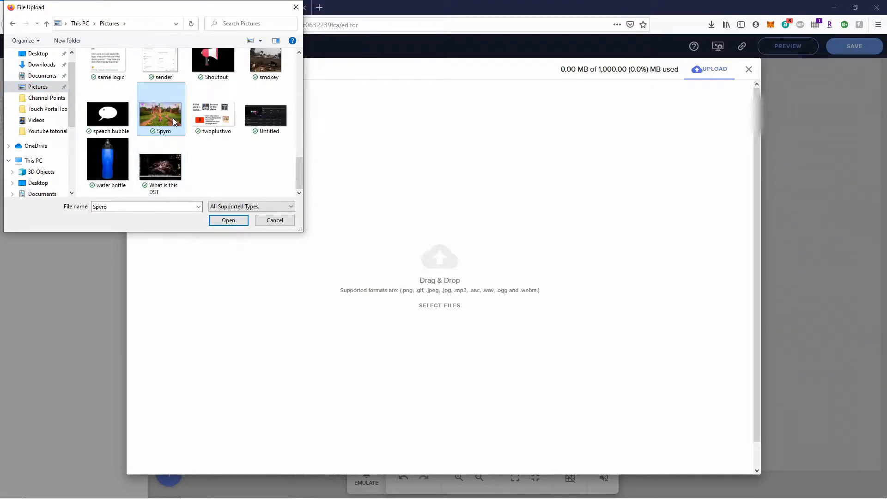
left_click(228, 220)
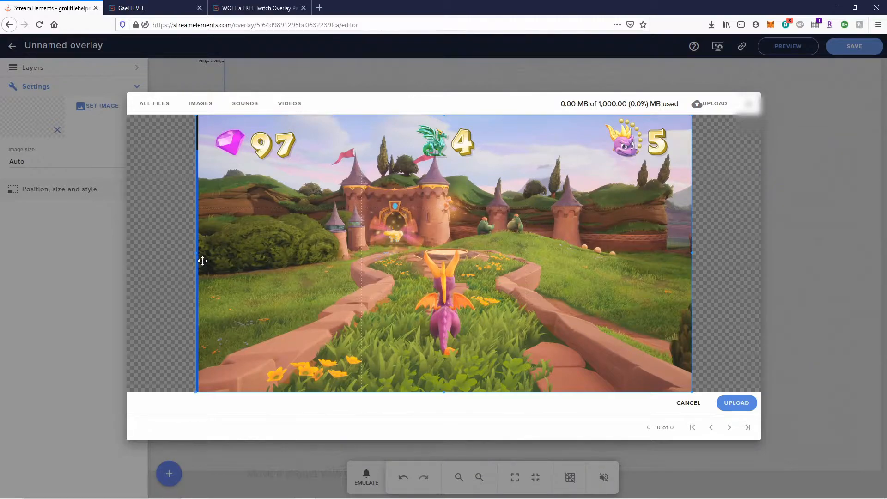
left_click_drag(196, 253, 197, 253)
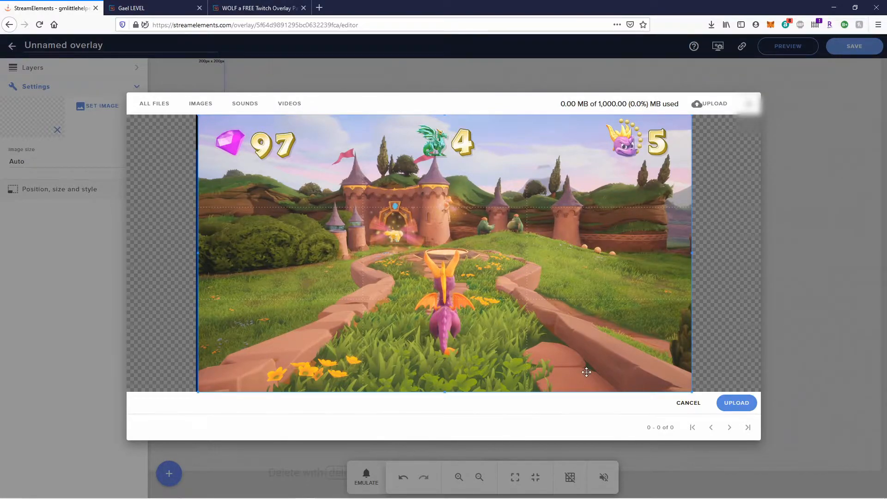
left_click(736, 404)
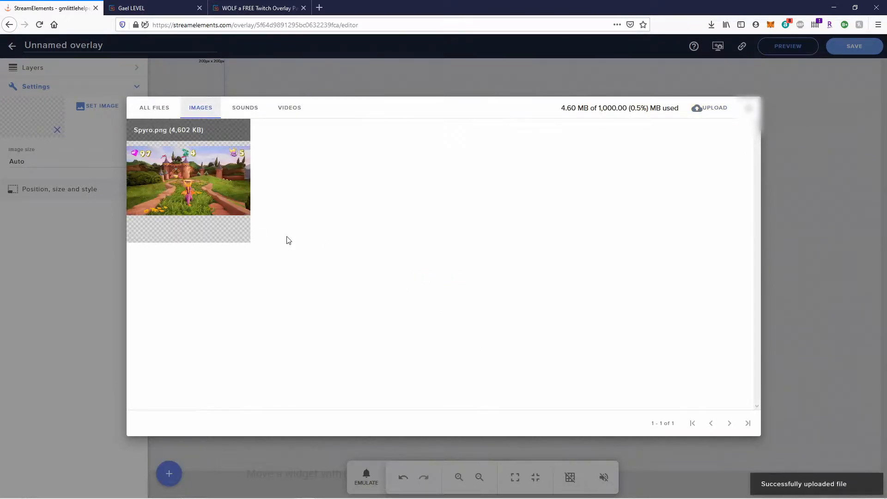
Set Spyro.png as the widget's image and stretch it to fill the canvas.
mouse_move(159, 186)
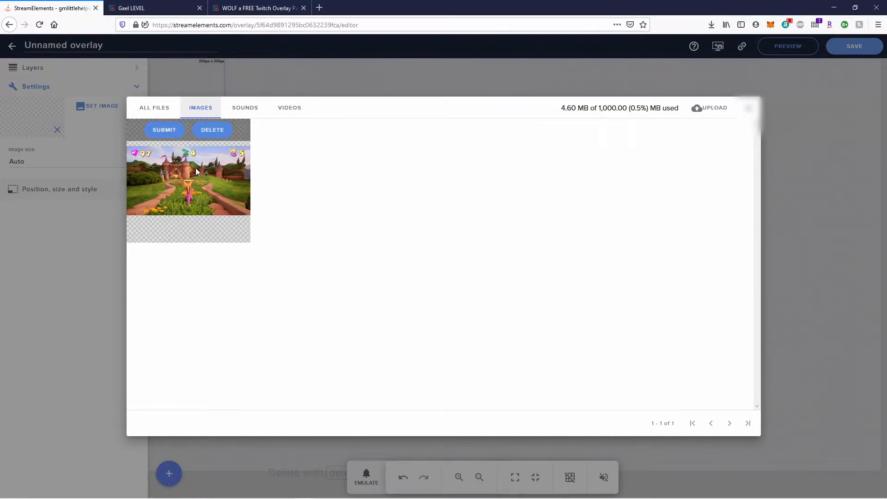
left_click(156, 111)
left_click(204, 111)
left_click(163, 131)
left_click_drag(224, 132, 880, 480)
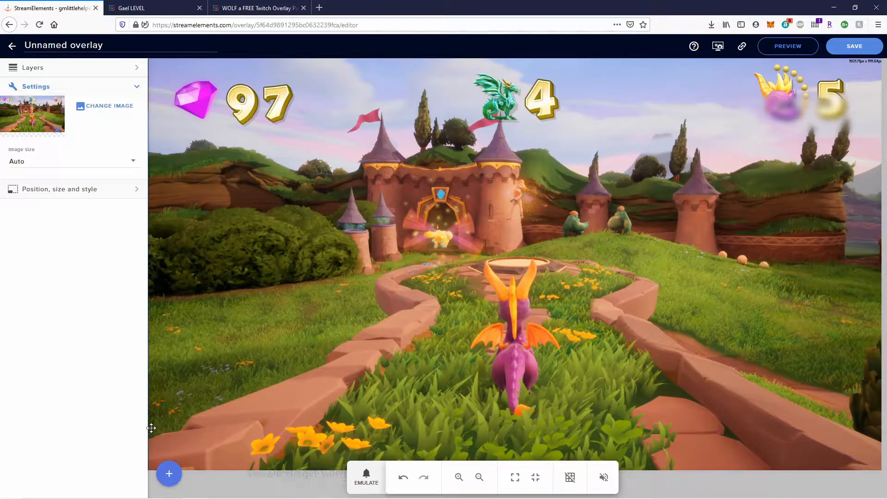
Add an AlertBox widget and drag it to the canvas centre over the Spyro image.
left_click(170, 475)
mouse_move(219, 270)
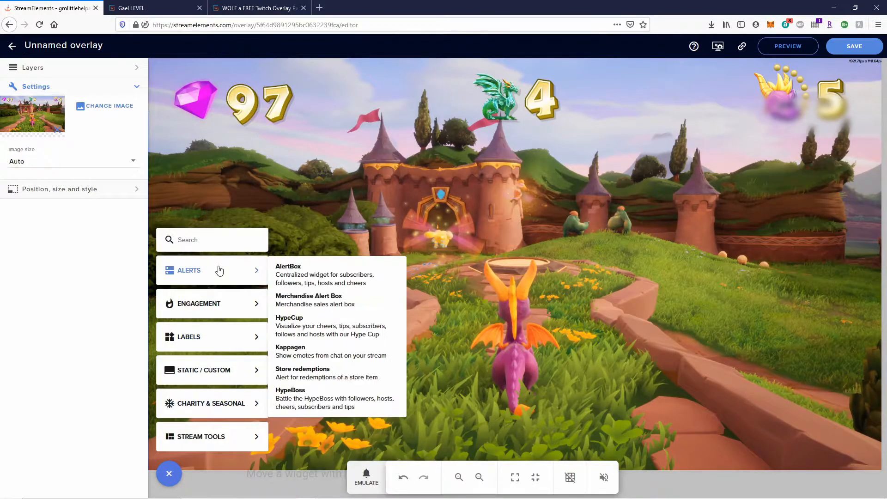
left_click(337, 277)
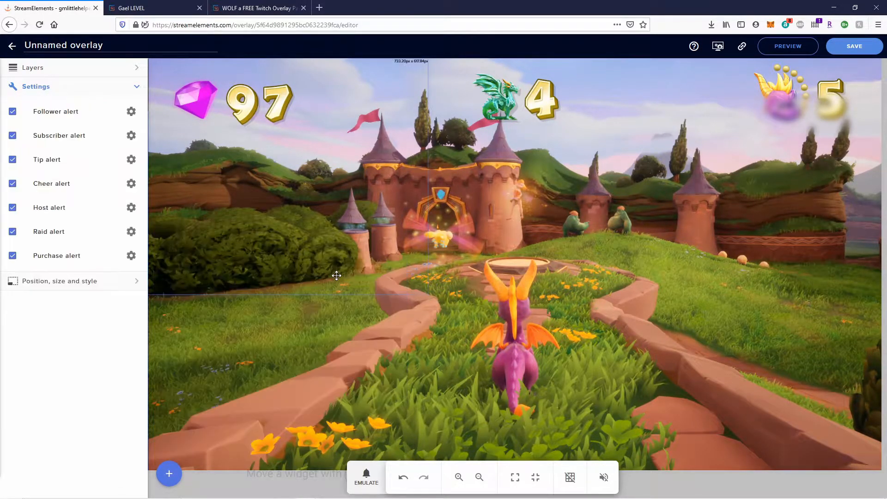
left_click_drag(244, 213, 467, 278)
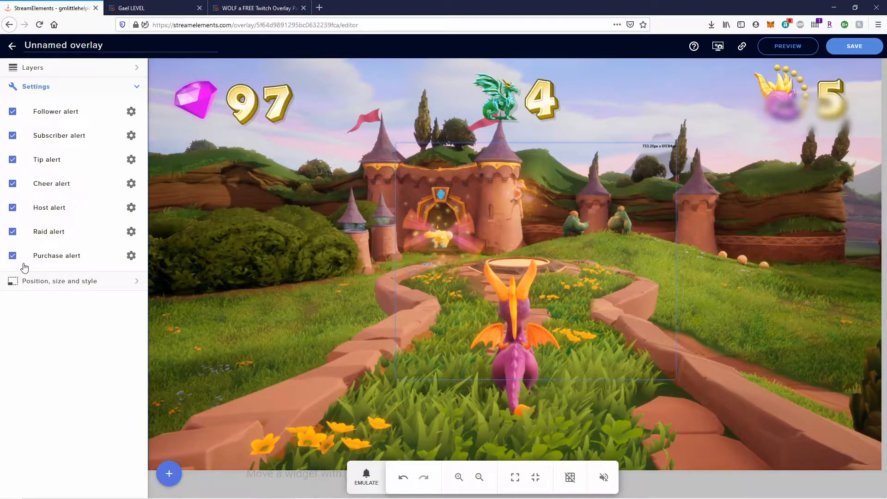
Fire an emulated follower alert and turn the alert sounds on.
left_click(367, 480)
left_click(376, 312)
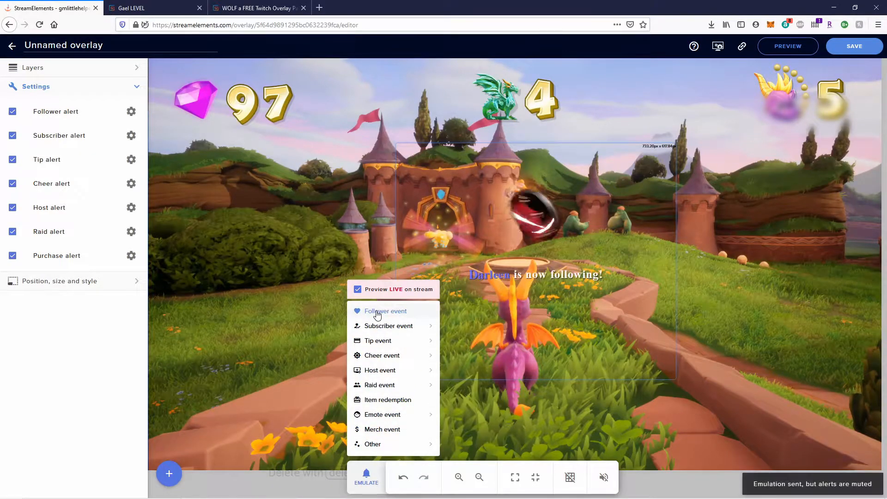
left_click(604, 478)
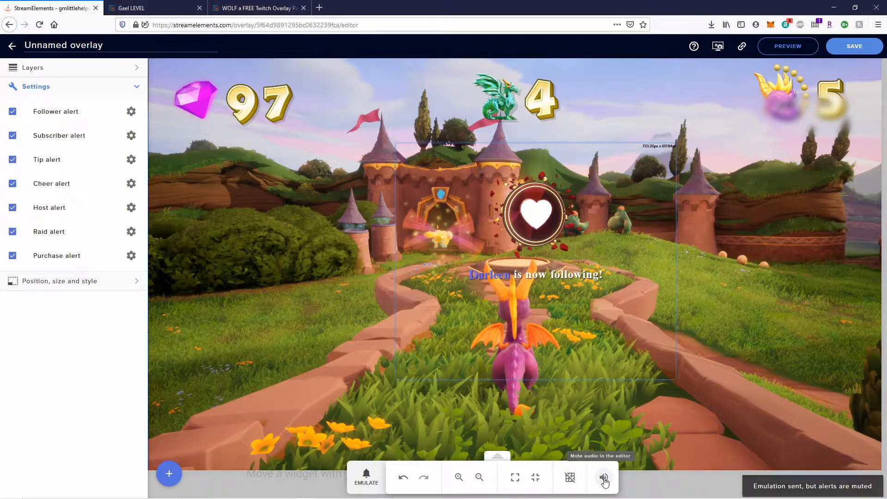
Fire emulated follower, single-subscriber and $10 tip alerts with sound on.
left_click(362, 480)
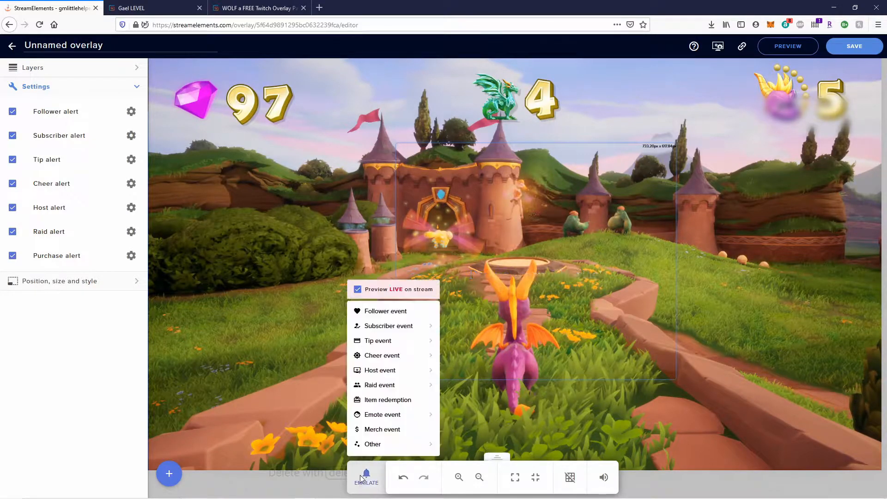
left_click(396, 314)
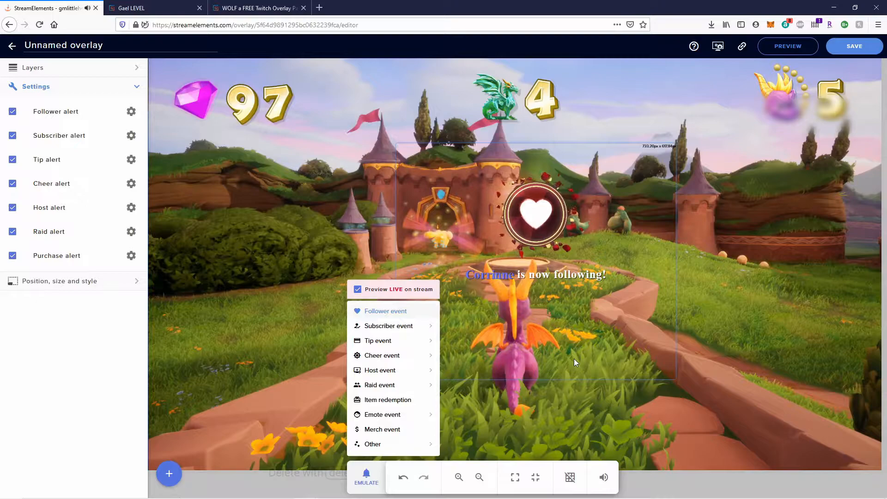
mouse_move(398, 333)
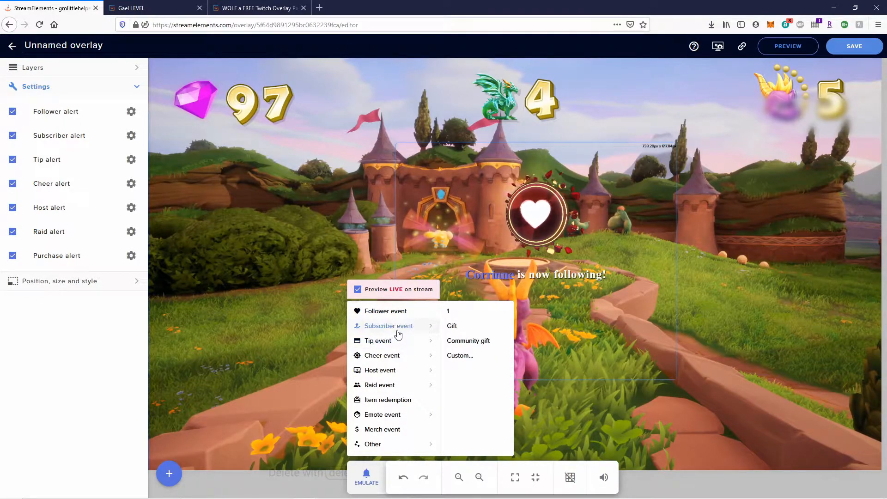
left_click(469, 313)
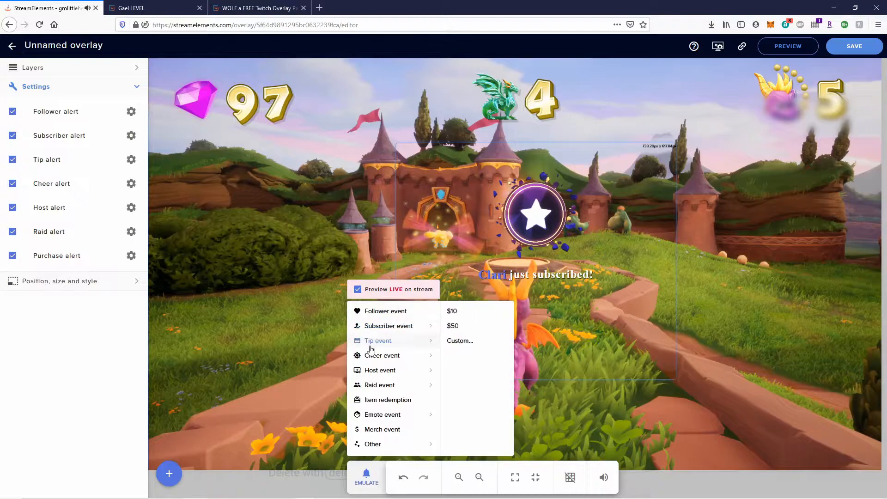
mouse_move(414, 342)
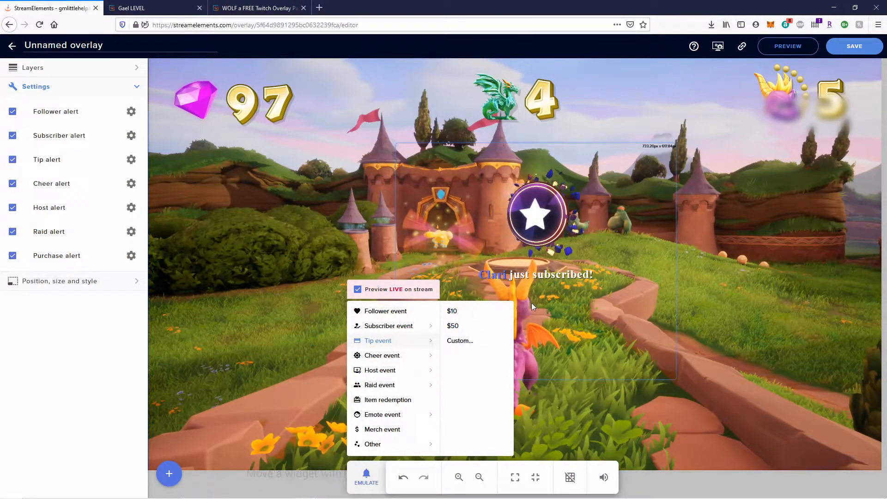
left_click(475, 318)
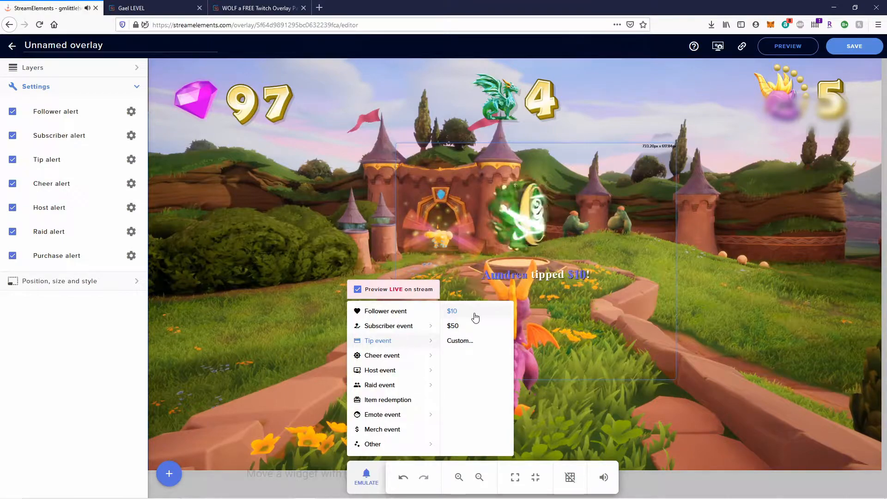
mouse_move(398, 355)
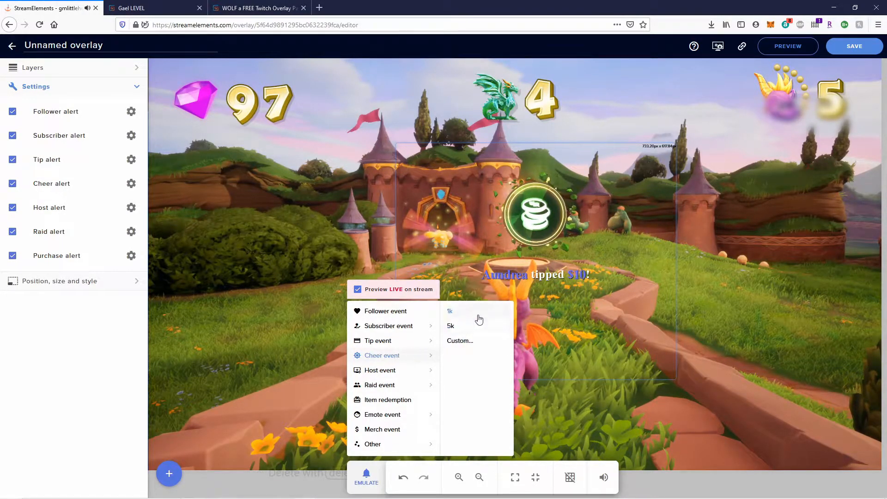
Emulate a custom cheer, entering 1 in the Amount field, and submit it to the overlay.
left_click(462, 341)
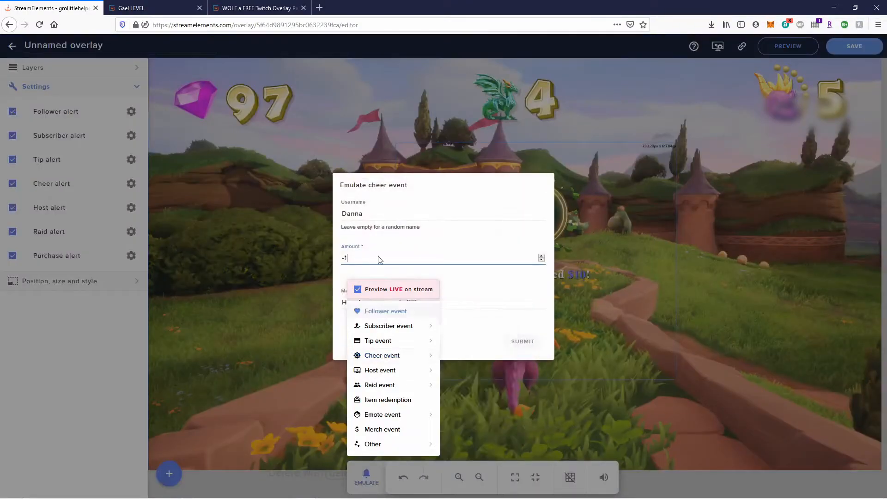
left_click(333, 265)
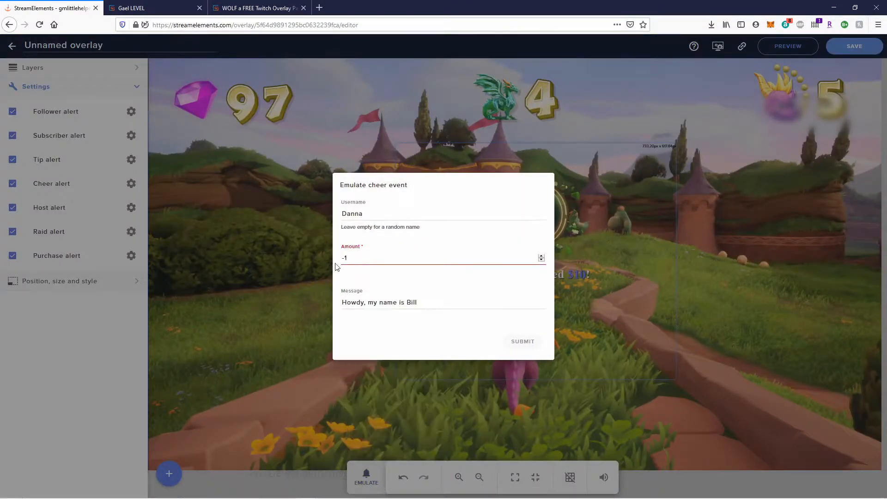
double_click(354, 257)
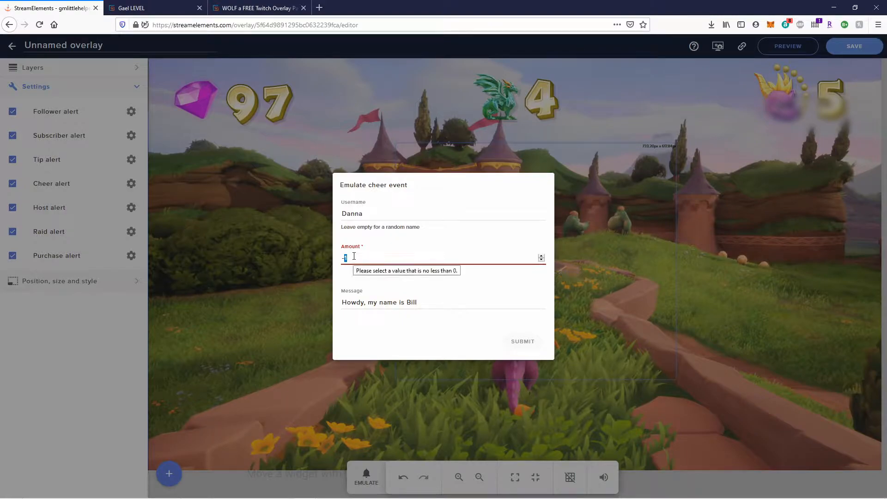
type("1")
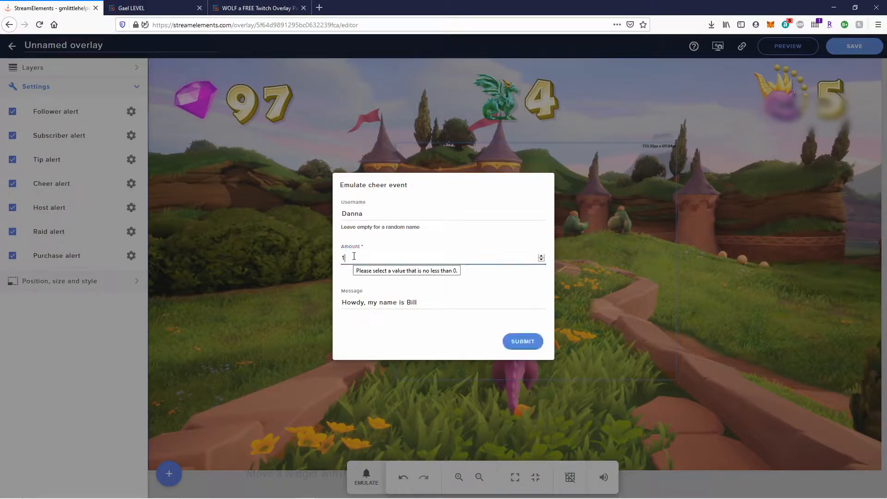
left_click(515, 341)
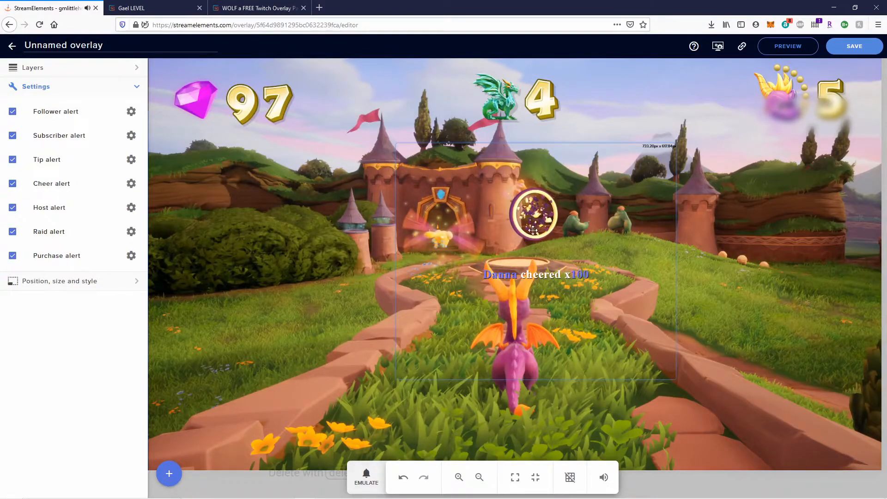
Emulate a host alert for 10 viewers, then close the test event list.
left_click(357, 481)
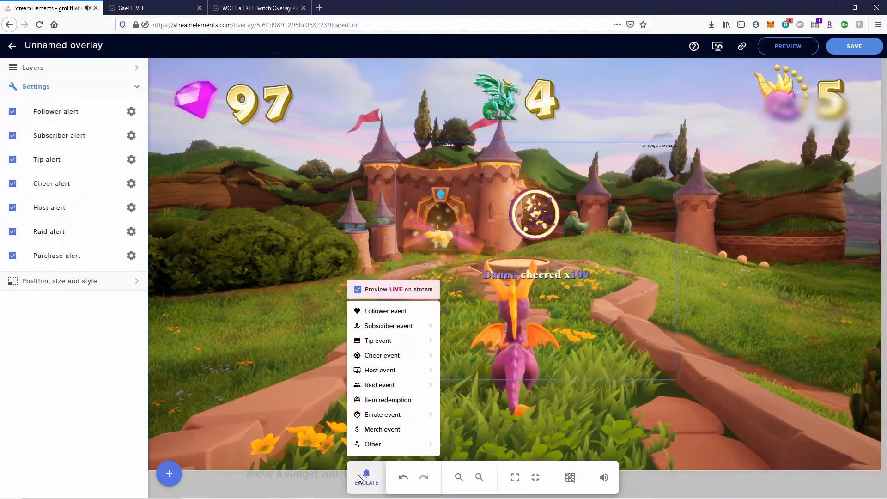
mouse_move(377, 372)
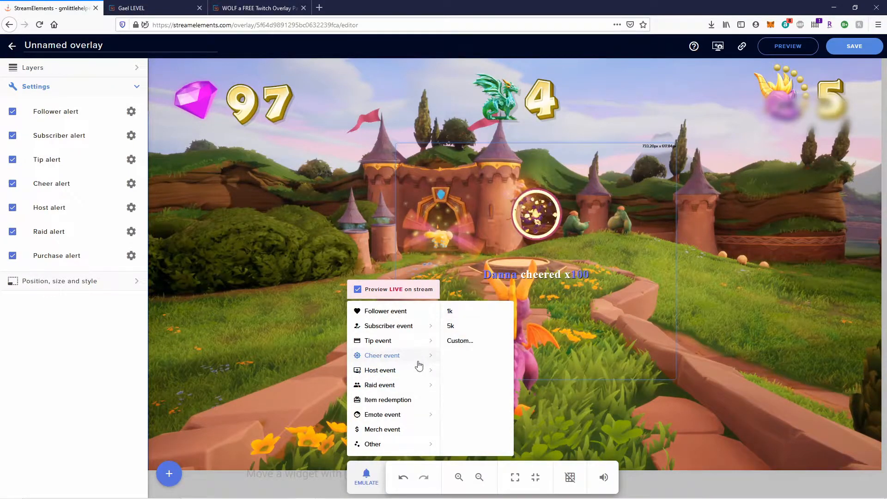
left_click(470, 313)
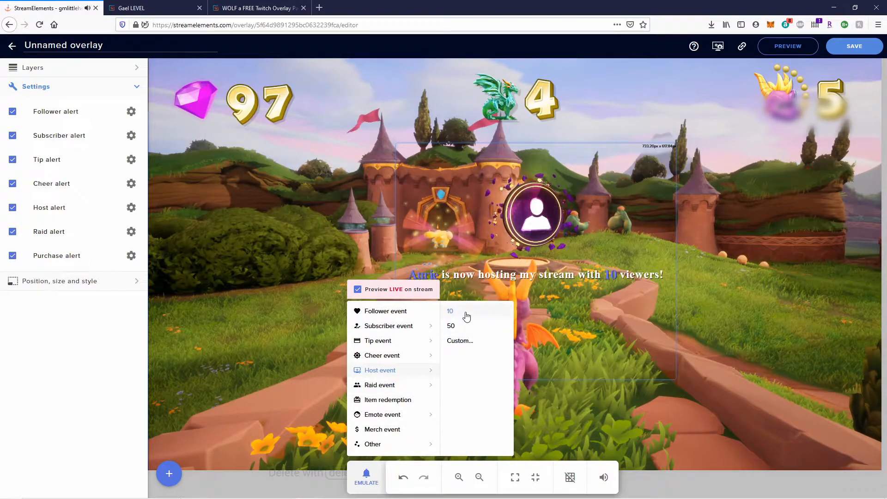
mouse_move(379, 416)
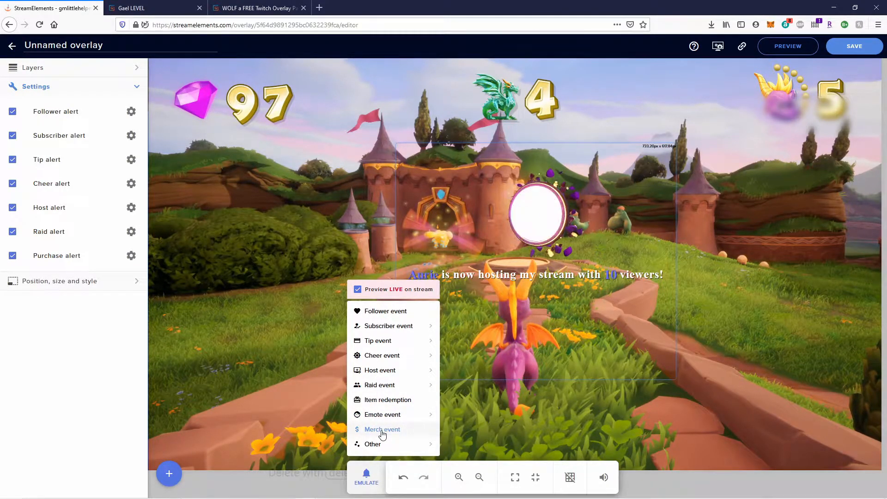
mouse_move(399, 448)
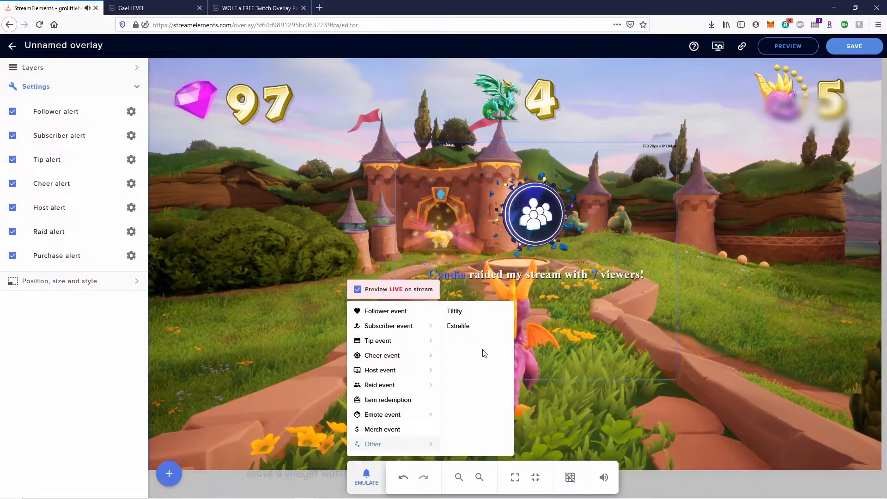
mouse_move(356, 382)
left_click(18, 322)
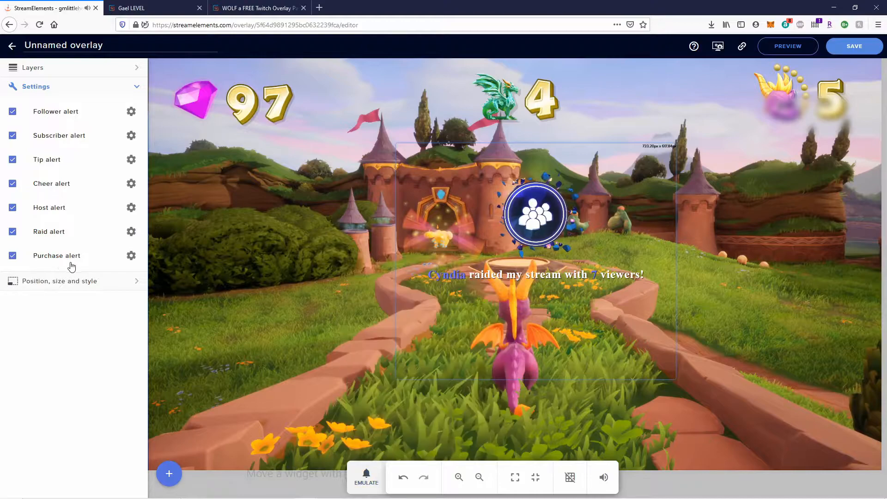
left_click(131, 256)
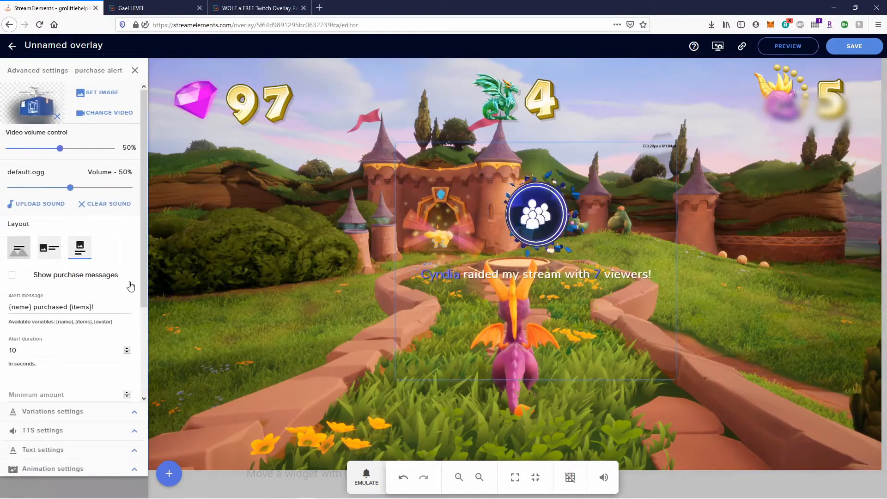
Uncheck the Purchase alert, leaving follower through raid alerts enabled, and collapse Settings.
left_click(134, 70)
left_click(366, 478)
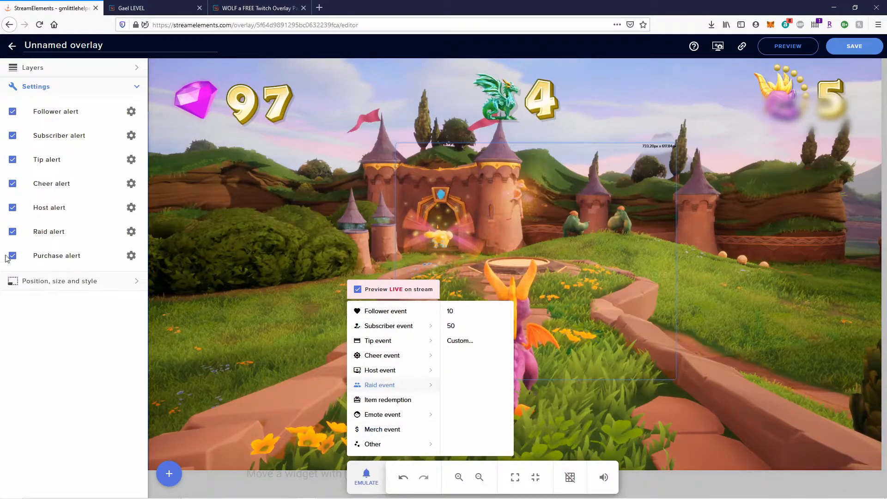
left_click(21, 282)
left_click(12, 256)
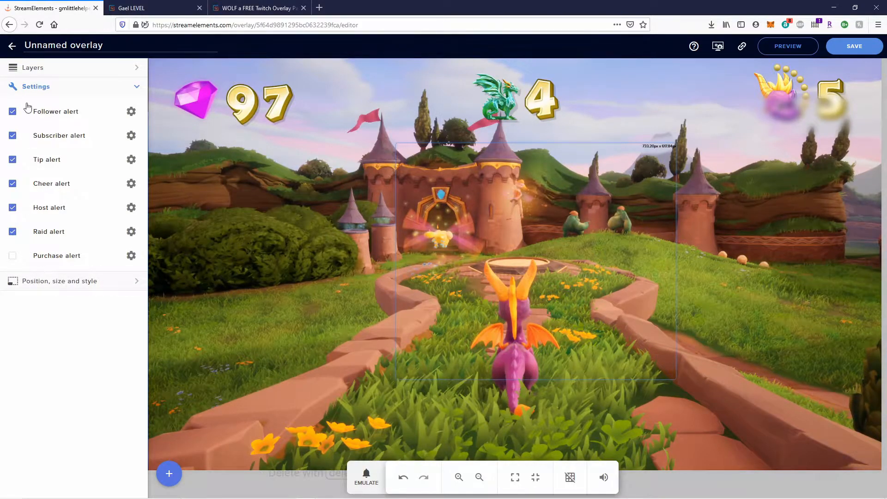
left_click(131, 93)
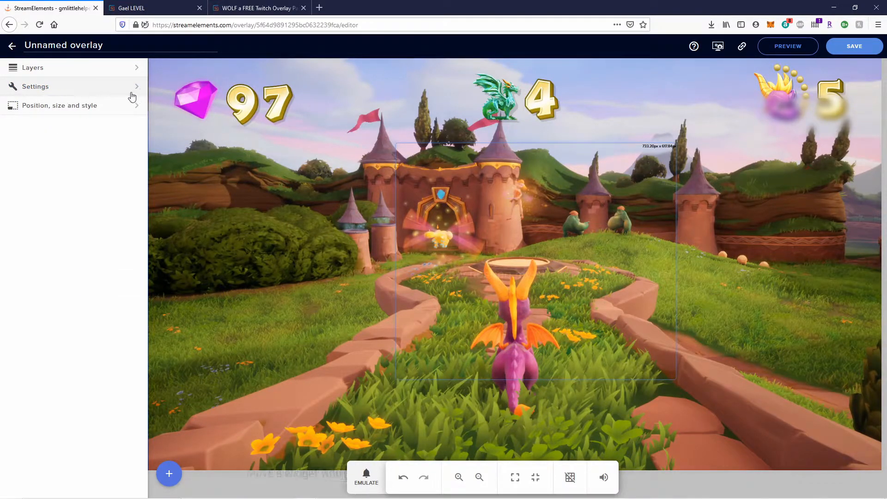
Rename the Image 1 layer to 'Game image'.
left_click(138, 70)
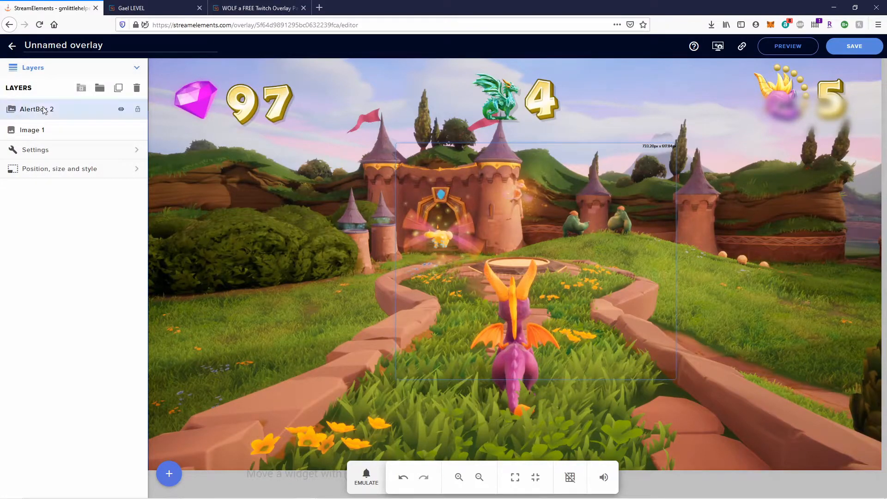
double_click(39, 132)
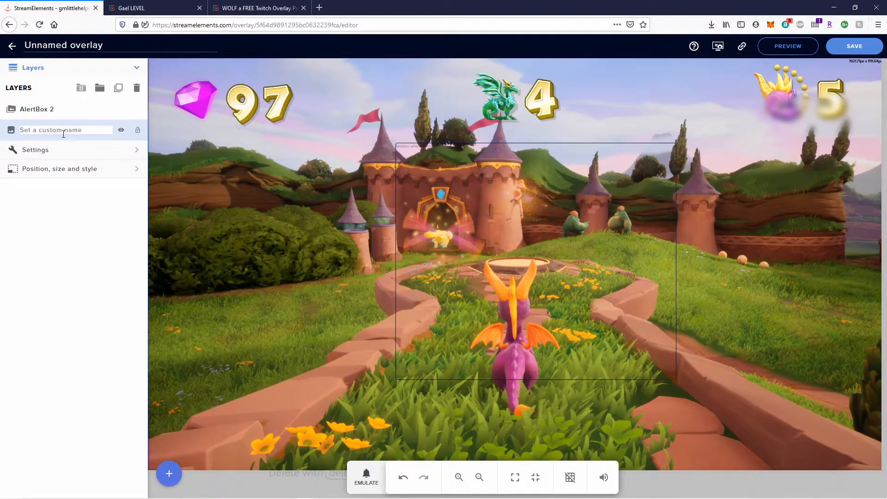
type("Background")
key("BackSpace")
key("BackSpace")
key("BackSpace")
key("BackSpace")
key("BackSpace")
key("BackSpace")
key("BackSpace")
key("BackSpace")
key("BackSpace")
key("BackSpace")
type("Game image")
key("Return")
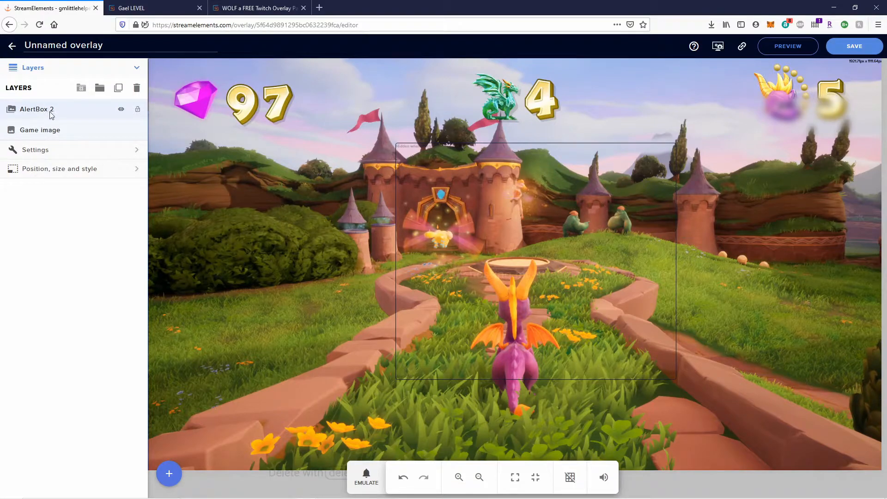
Rename the AlertBox 2 layer to 'Alert Box'.
double_click(51, 111)
type("Alert Box")
key("Return")
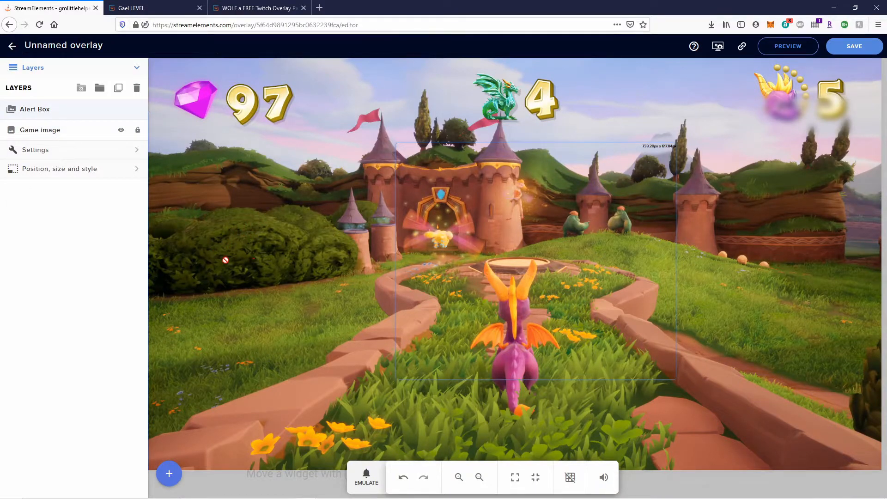
Turn off the Game image layer's visibility and bring up the widget catalogue.
left_click(121, 131)
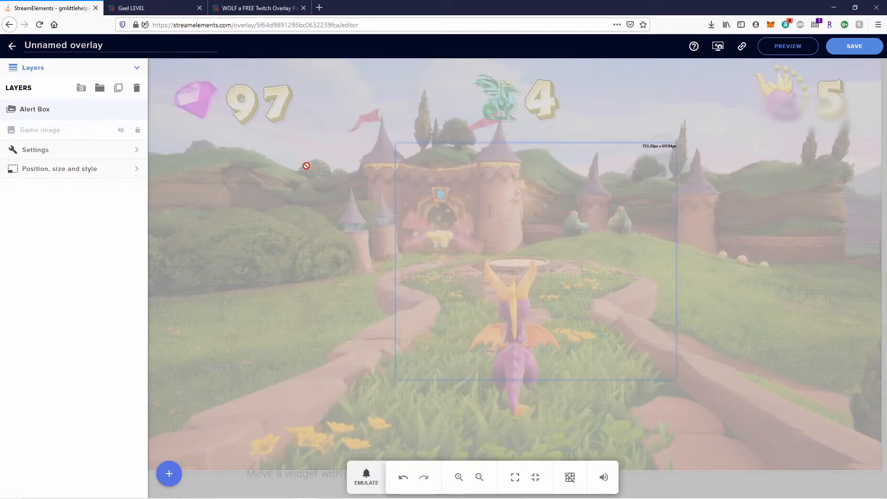
left_click(121, 130)
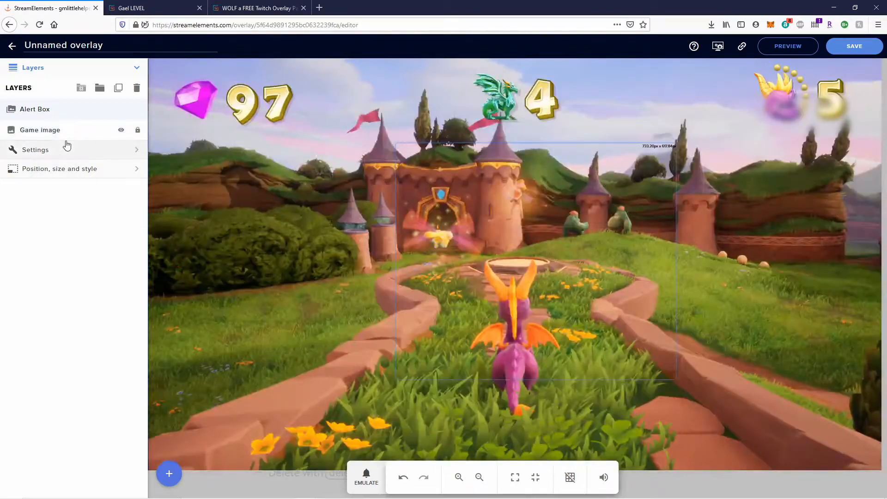
left_click(121, 130)
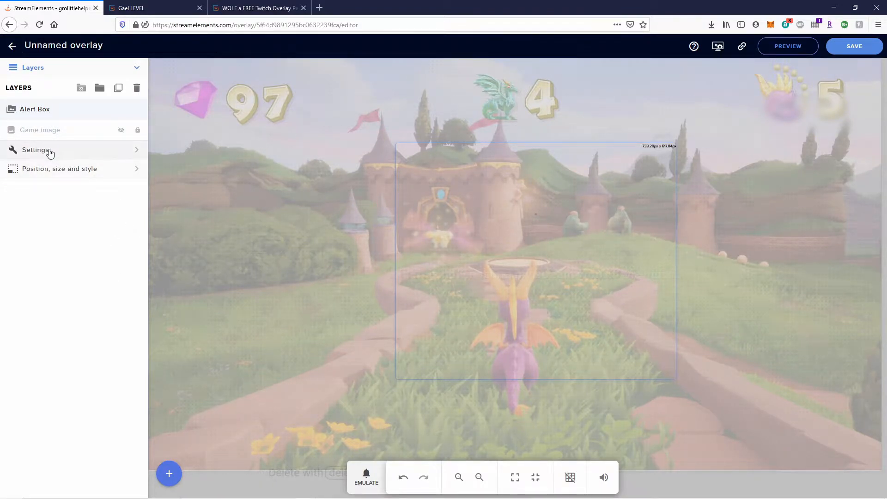
left_click(169, 473)
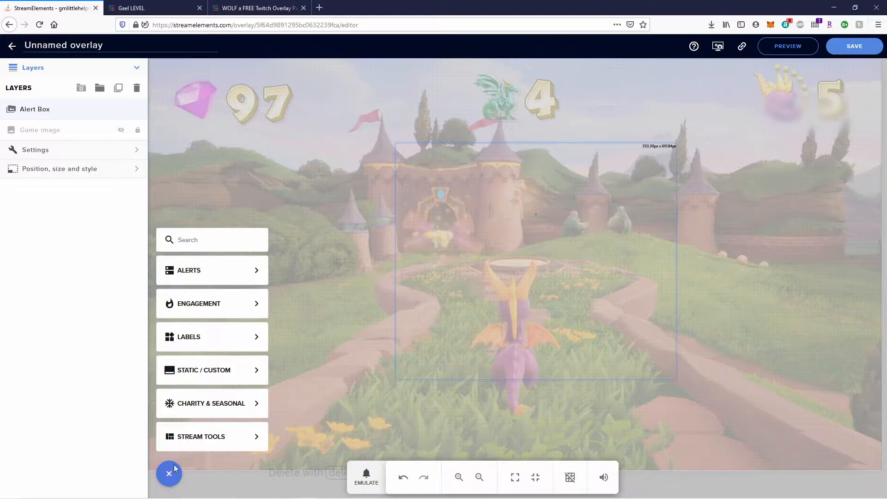
Add a Tip goal widget from Labels > Tips > Goals.
mouse_move(229, 343)
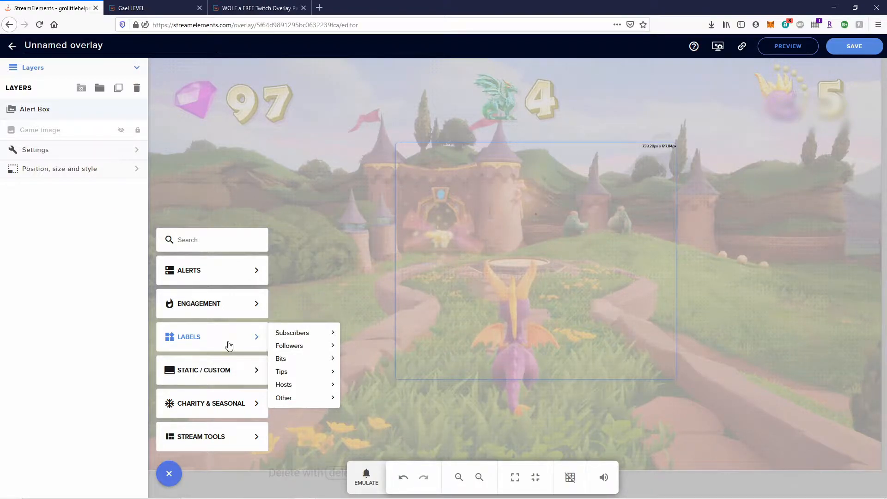
mouse_move(281, 371)
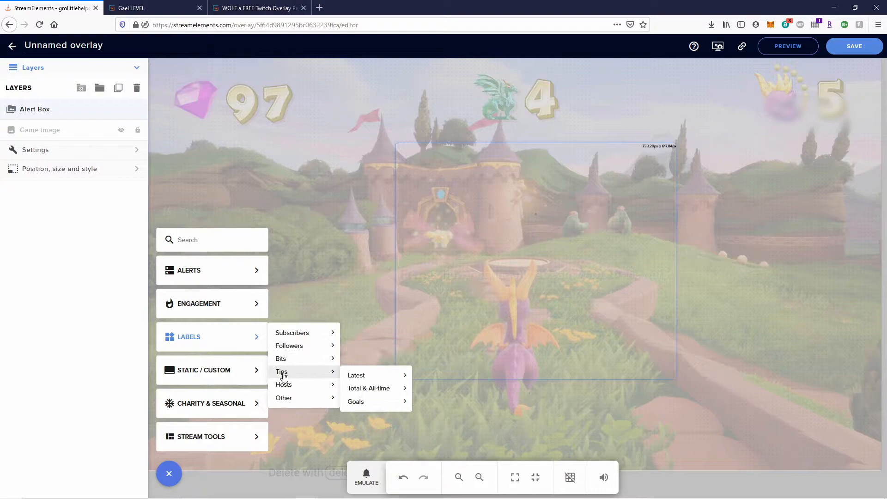
mouse_move(375, 405)
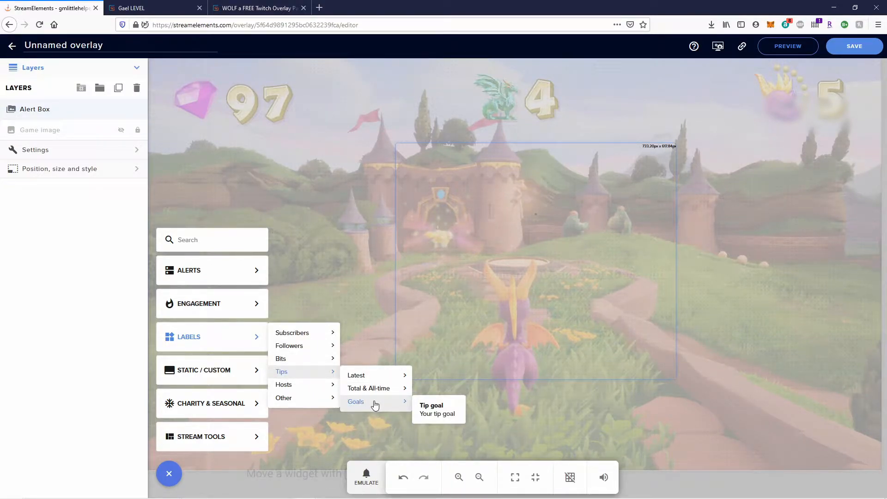
left_click(425, 410)
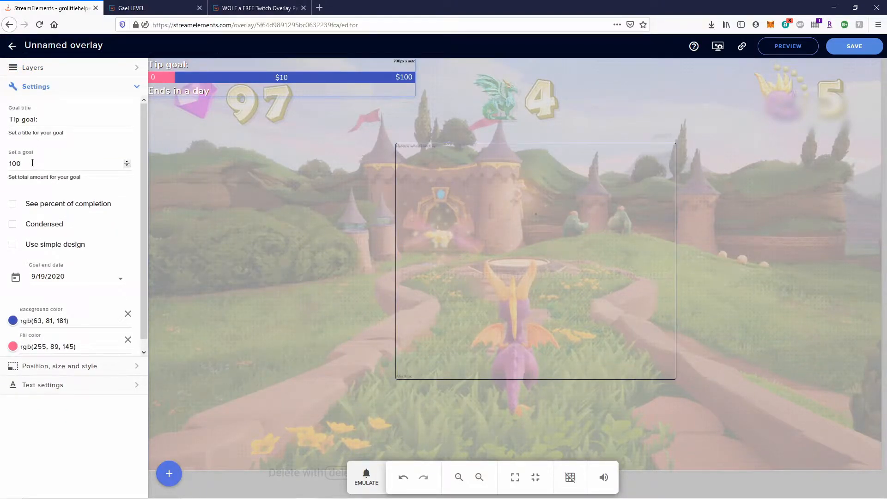
Retitle the tip goal 'New Camera' and select its goal amount.
left_click(51, 118)
triple_click(51, 118)
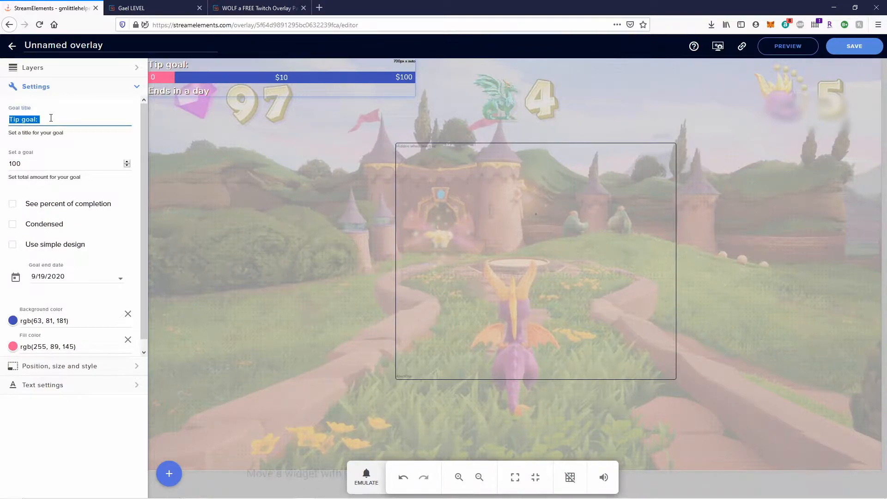
type("New CAmer")
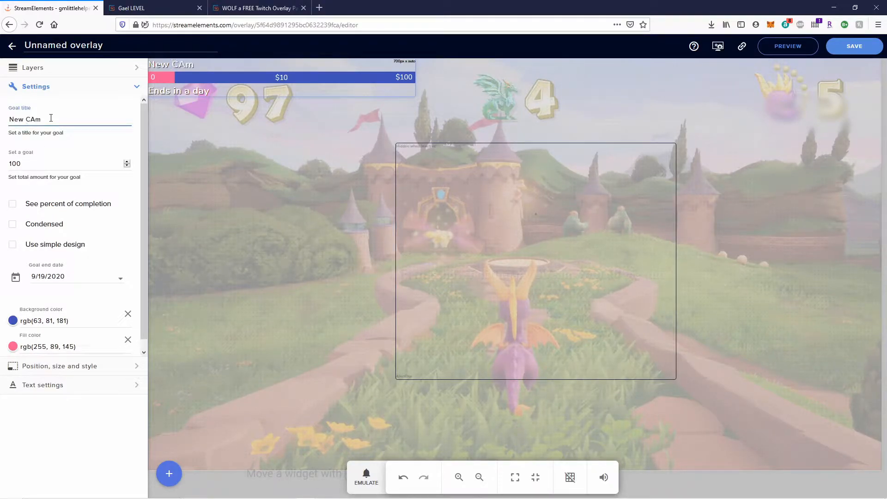
key("BackSpace")
key("BackSpace")
key("BackSpace")
key("BackSpace")
type("amera")
double_click(37, 168)
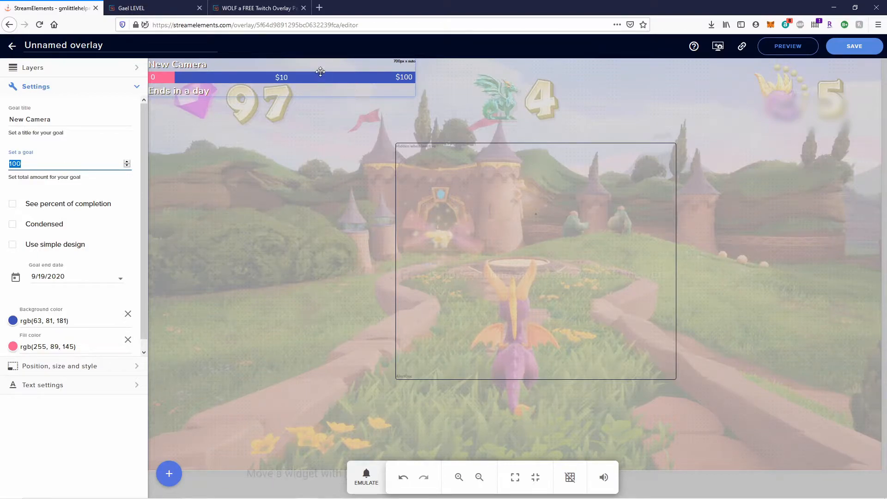
Move the goal to the top centre and try the percentage, condensed and simple-design options.
left_click_drag(262, 71, 525, 79)
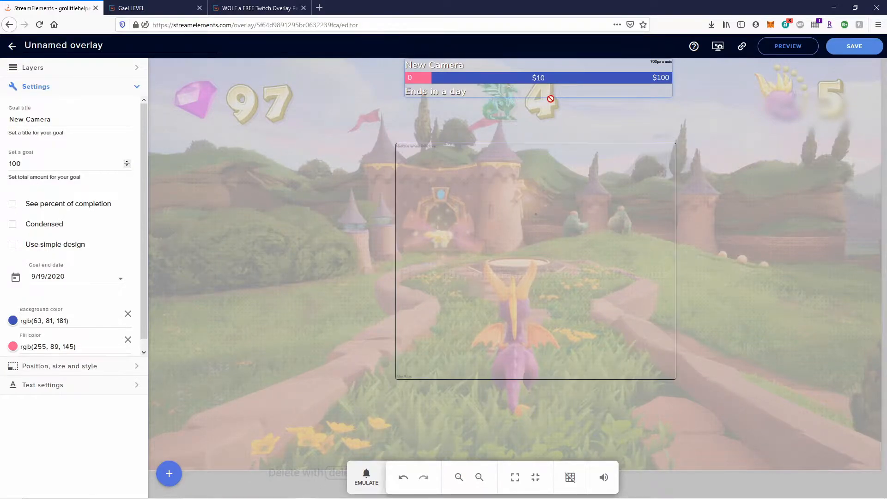
left_click(12, 206)
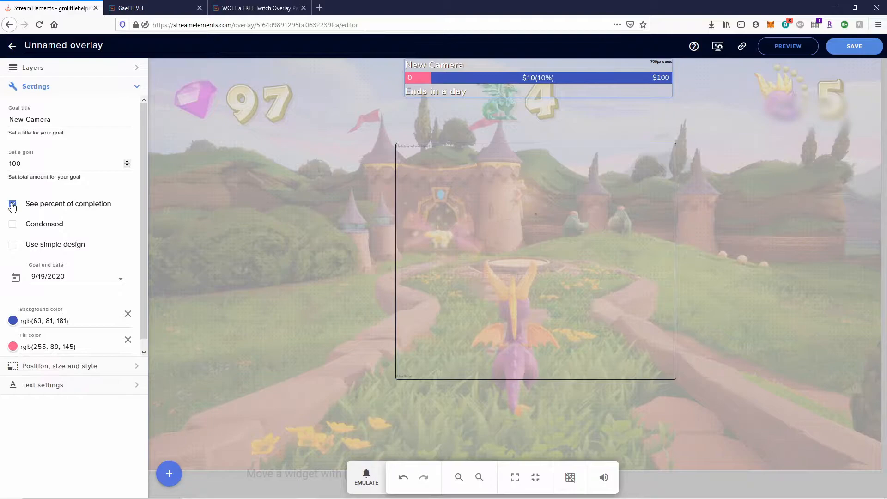
left_click(12, 205)
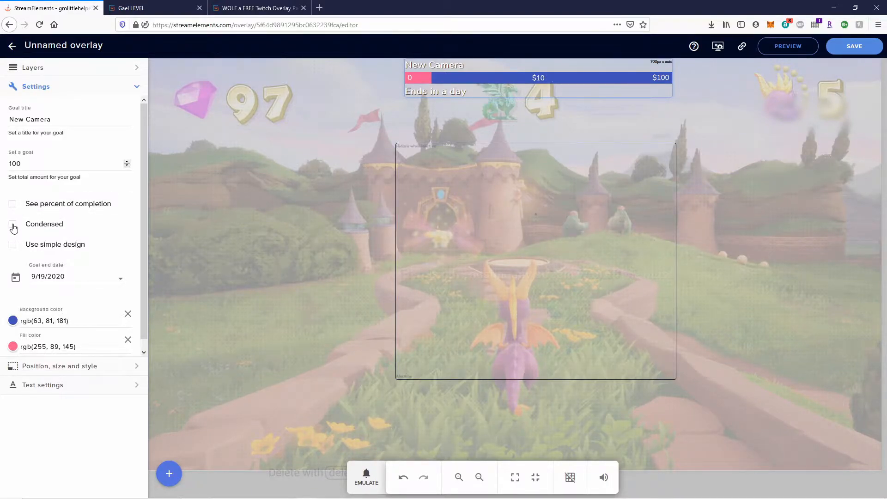
left_click(12, 225)
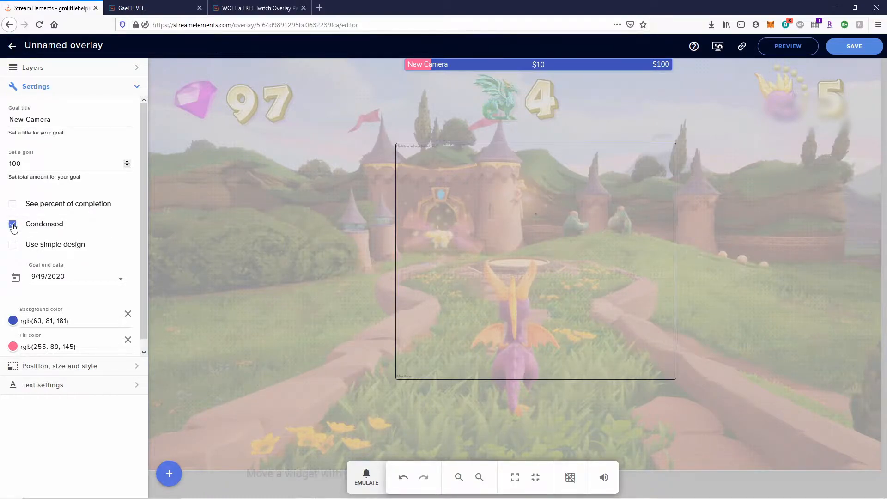
left_click(13, 225)
left_click(12, 245)
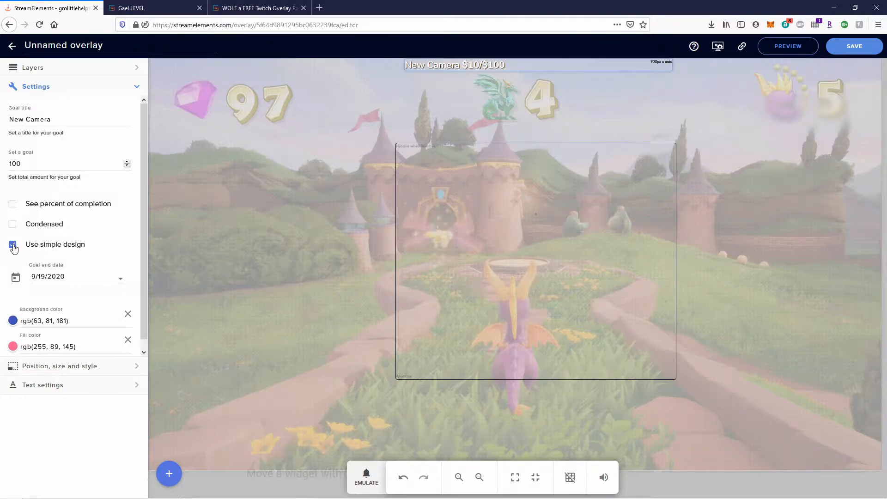
left_click(13, 246)
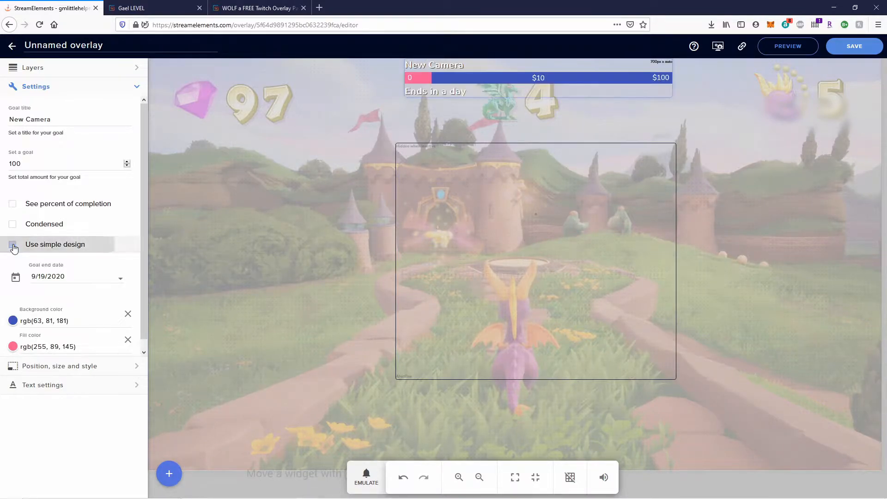
Make the New Camera goal a condensed bar and nudge it slightly right.
left_click(13, 226)
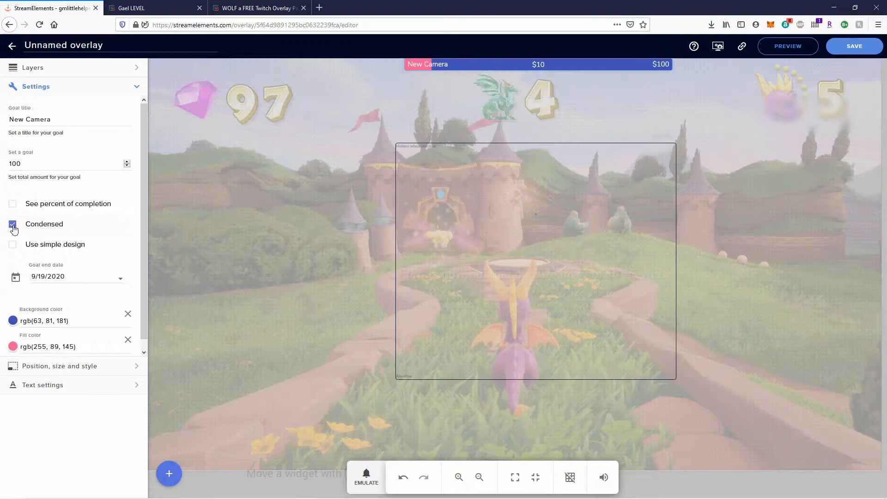
left_click_drag(568, 67, 574, 69)
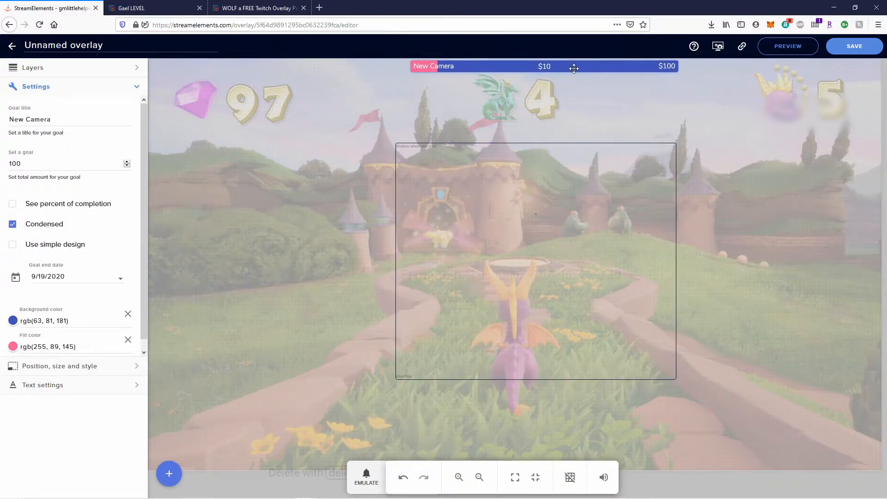
left_click_drag(515, 66, 515, 66)
Add a Cheer goal widget from Labels > Bits > Goals.
left_click(170, 473)
mouse_move(206, 400)
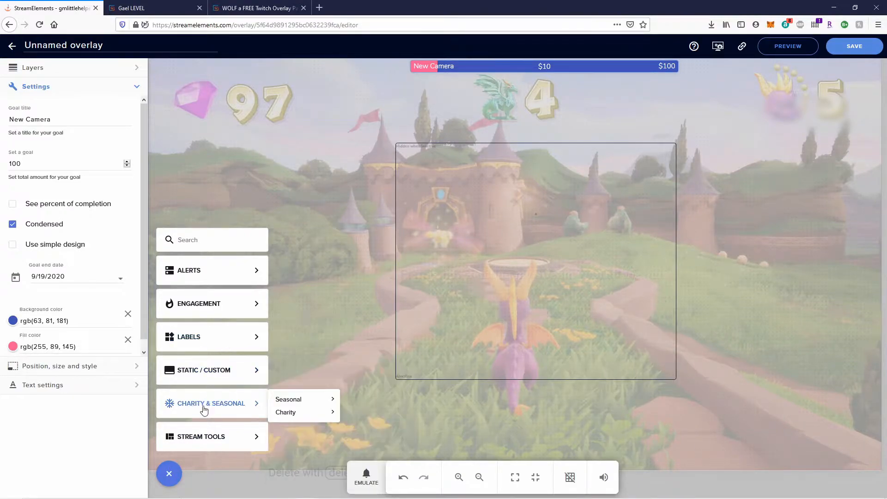
mouse_move(237, 340)
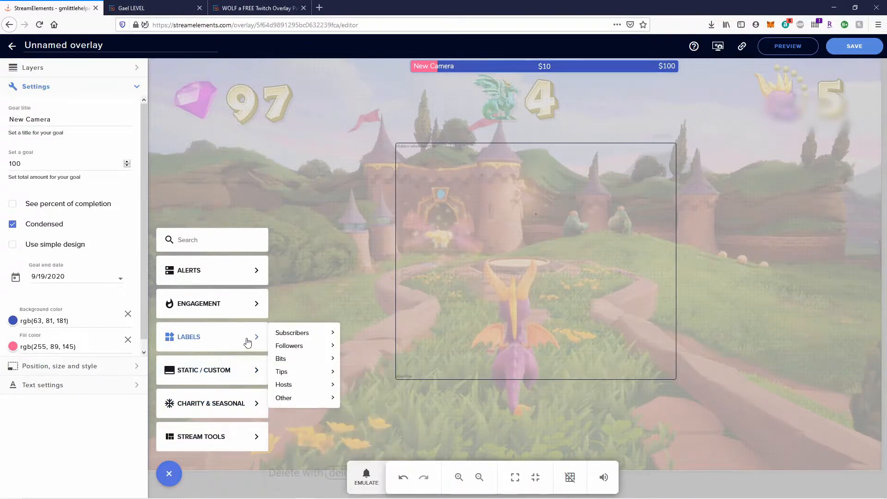
mouse_move(297, 362)
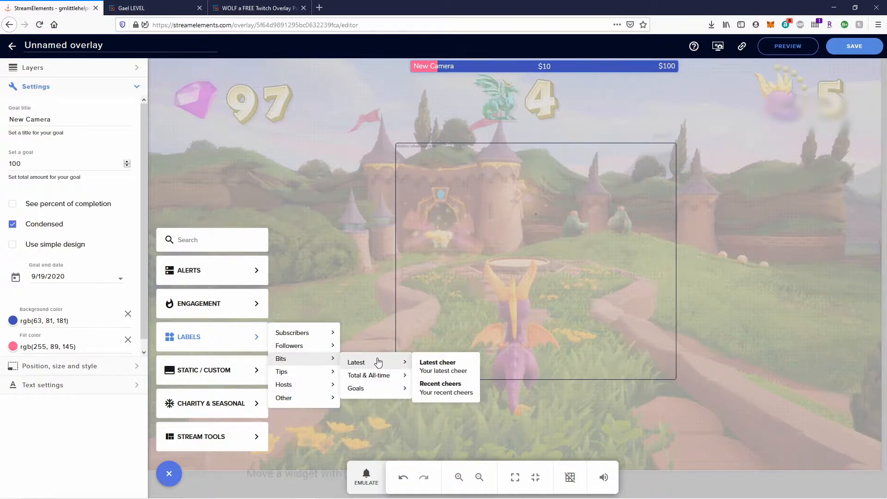
mouse_move(381, 393)
left_click(443, 396)
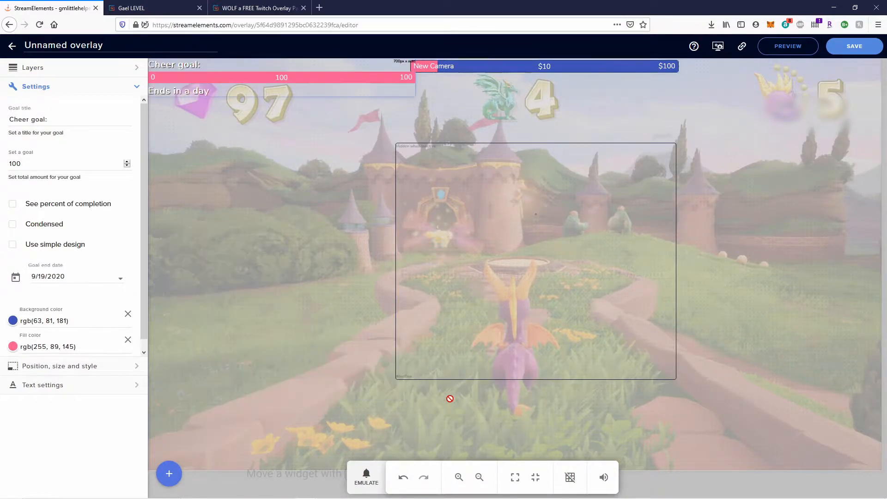
Set the cheer goal to 10000, title it 'light kit', condense it and drag it to the bottom.
left_click(27, 162)
type("00")
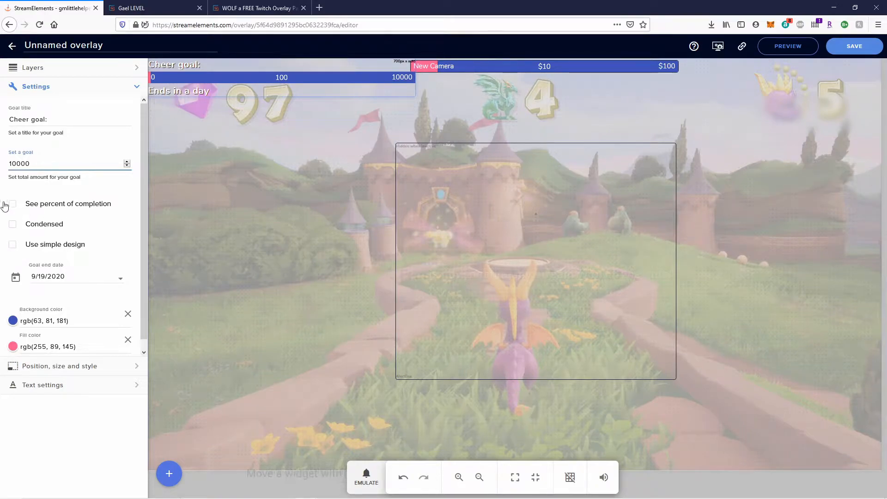
left_click(71, 119)
triple_click(71, 118)
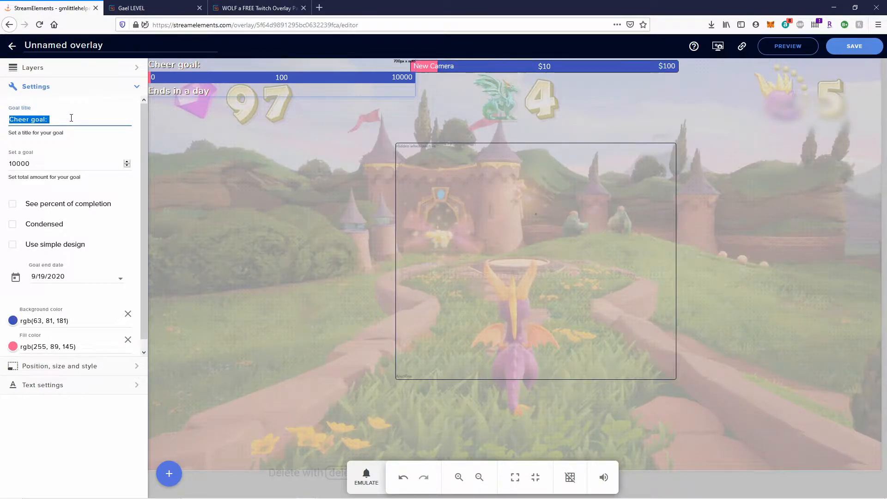
type("light kit")
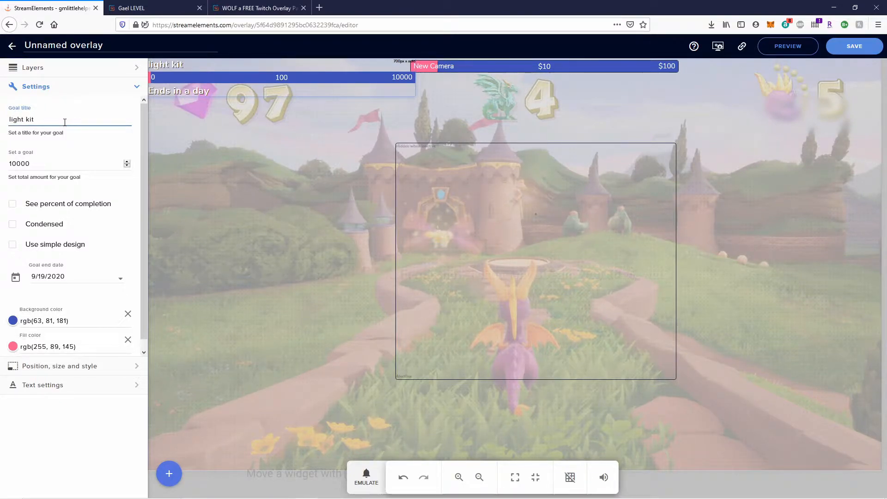
left_click(13, 228)
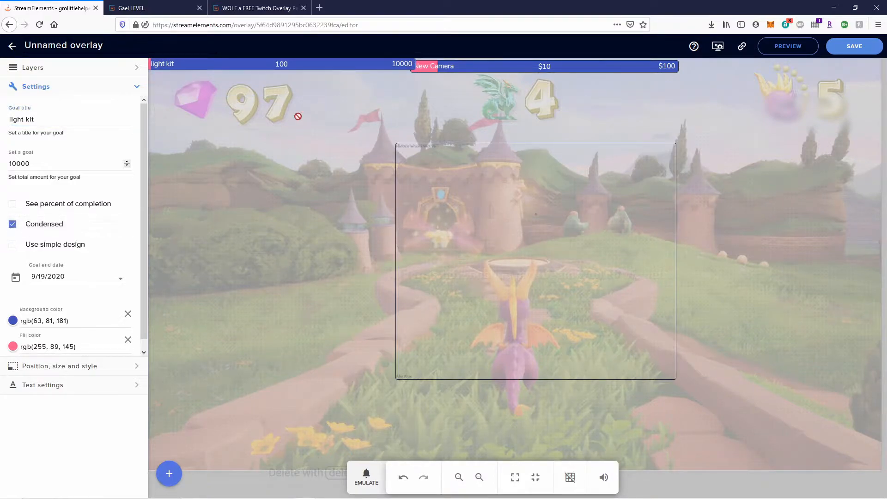
left_click_drag(280, 65, 477, 236)
left_click_drag(537, 303, 542, 460)
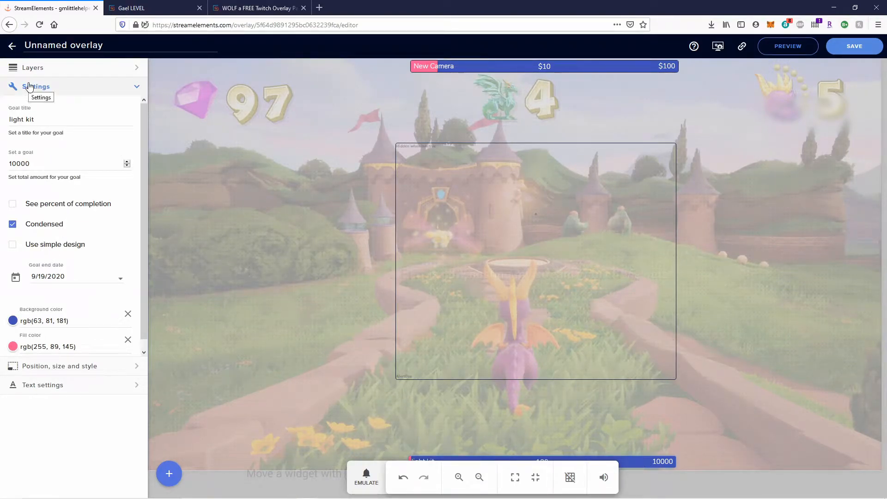
Center the light kit bar, move it to the bottom, and set its Left position to 610px.
left_click(125, 368)
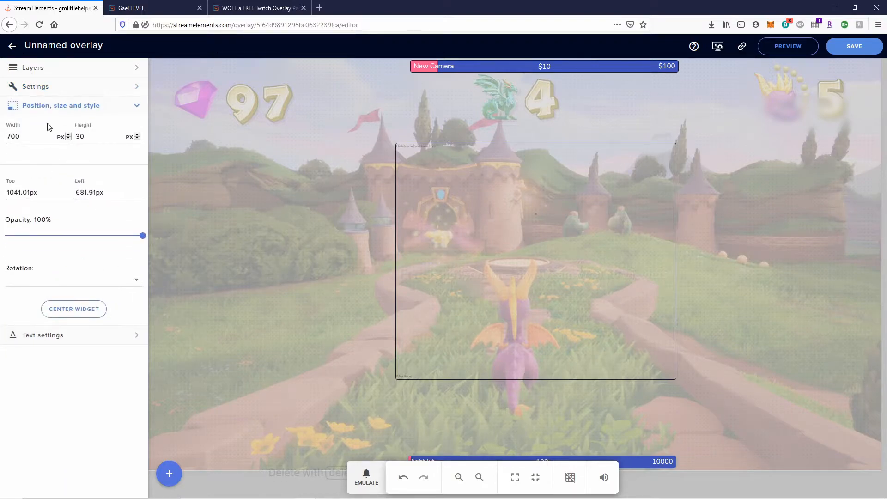
left_click(73, 310)
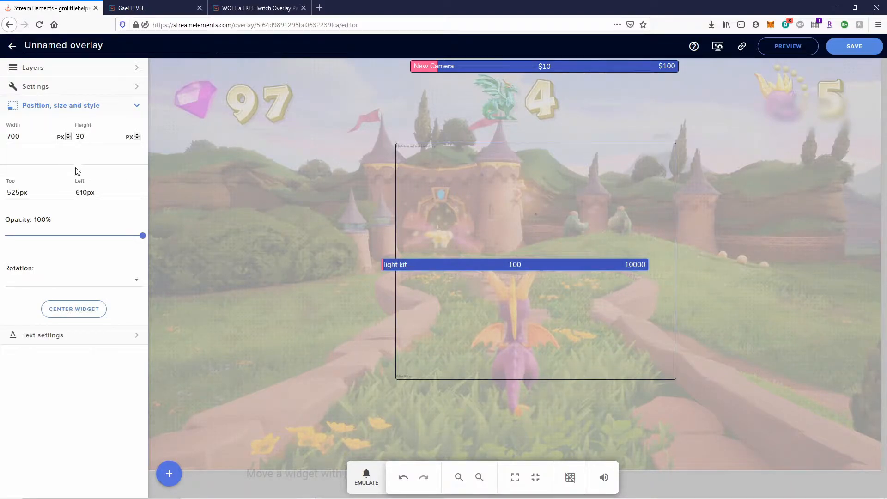
left_click(56, 194)
left_click_drag(541, 261, 562, 455)
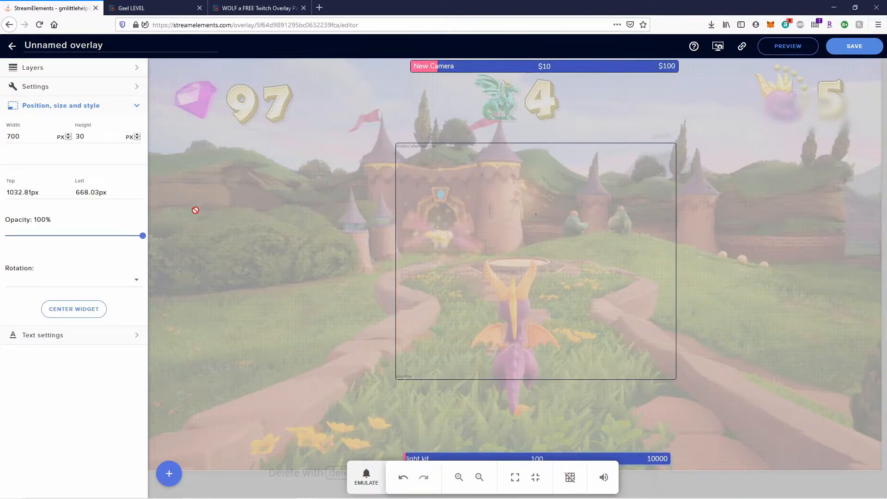
left_click_drag(630, 456, 632, 460)
triple_click(84, 193)
left_click(84, 192)
left_click_drag(98, 192, 85, 193)
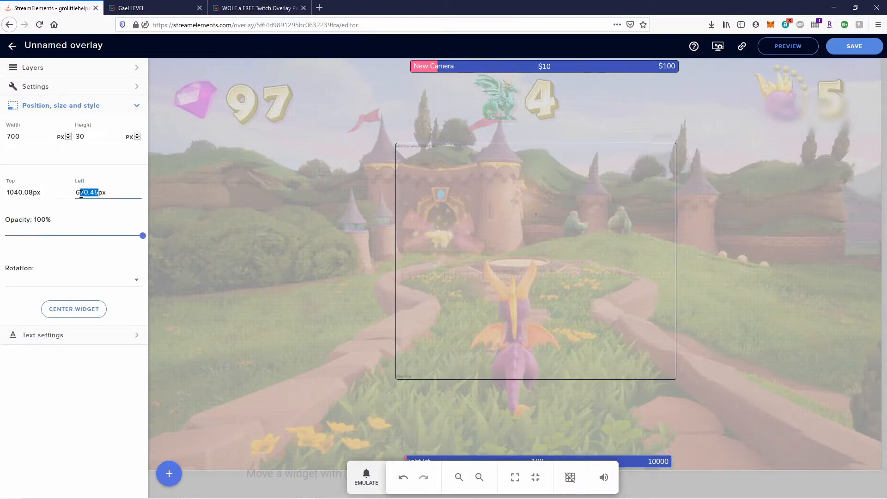
type("10")
left_click(107, 269)
Set the New Camera goal bar at the top to a 610px left offset.
left_click(546, 67)
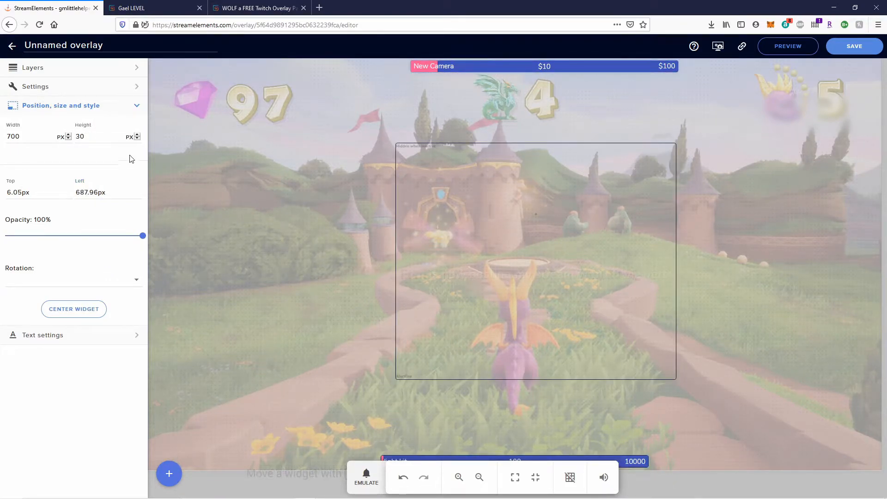
left_click_drag(98, 192, 90, 192)
type("10")
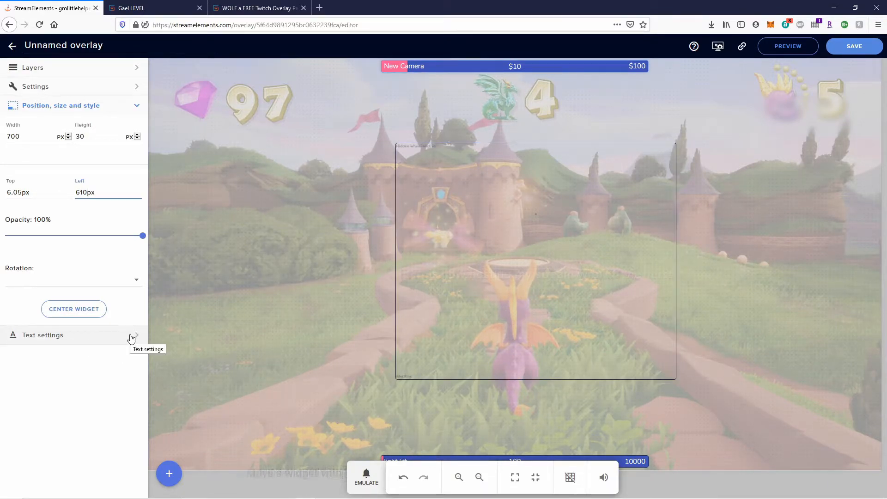
Replace the 'Unnamed' overlay title with 'Syro Overlay' and save.
left_click(68, 55)
double_click(93, 46)
left_click(94, 46)
triple_click(94, 46)
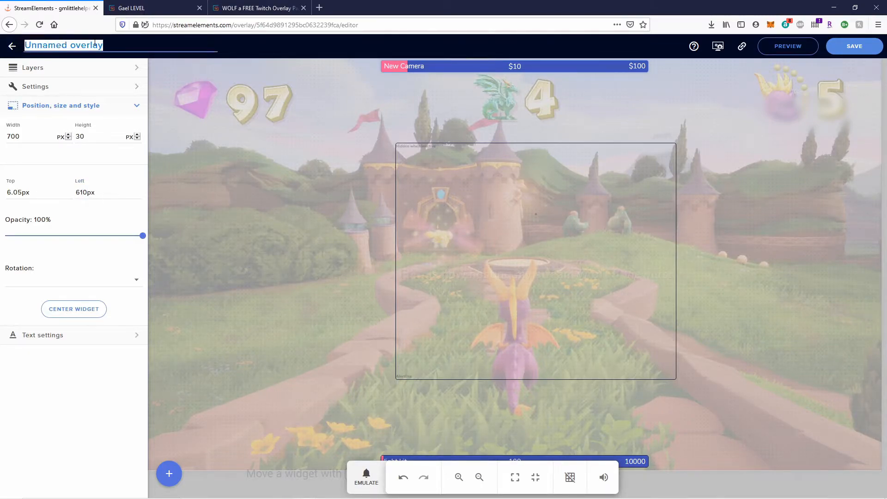
type("Syro O")
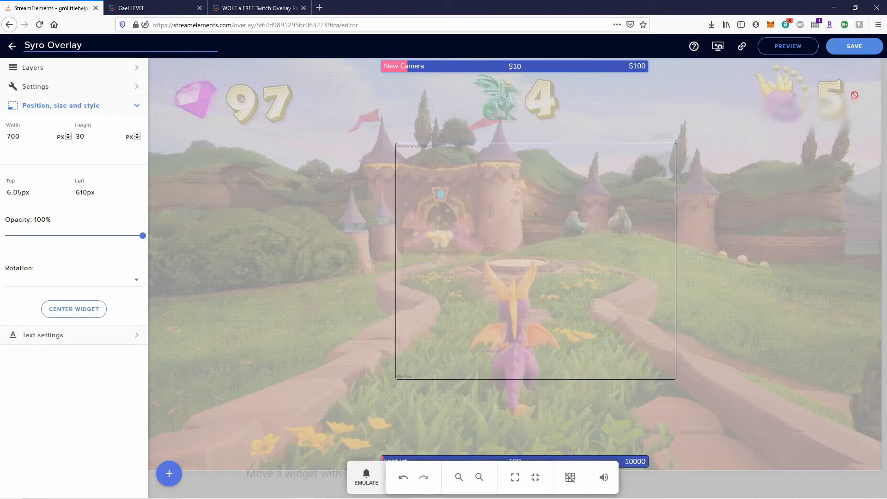
left_click(855, 52)
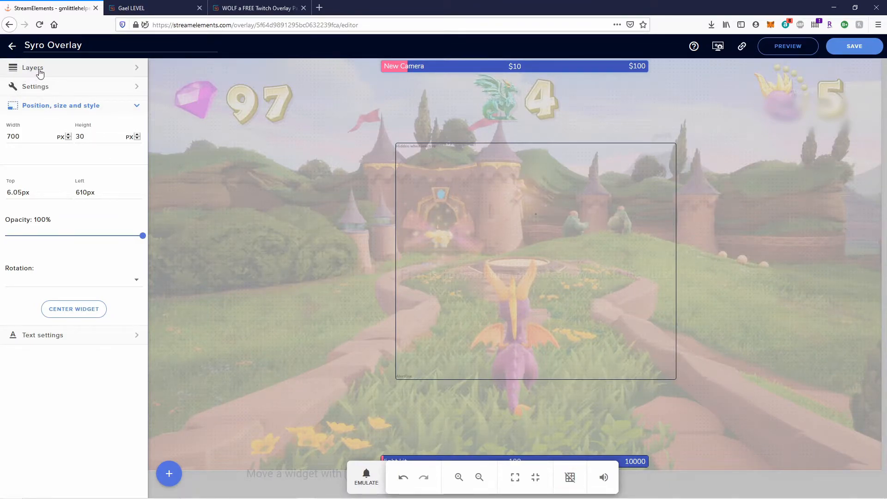
Add an image widget to the overlay and open its picture chooser.
left_click(169, 475)
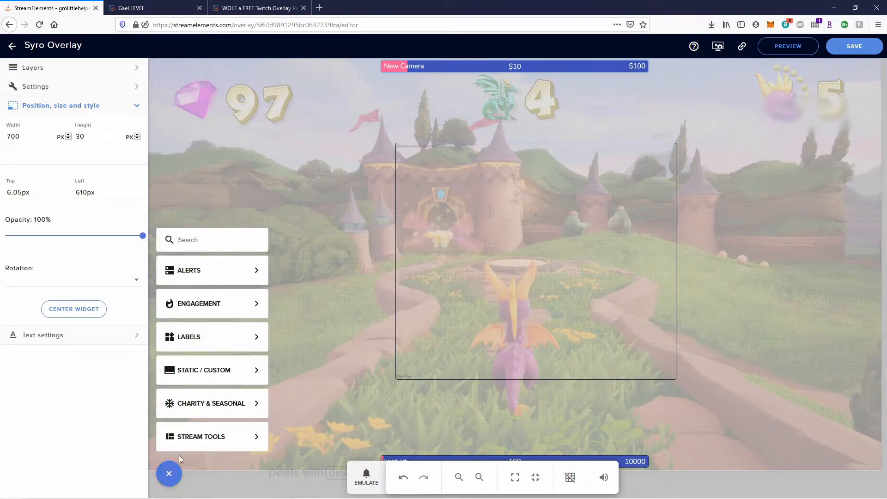
mouse_move(197, 370)
left_click(306, 389)
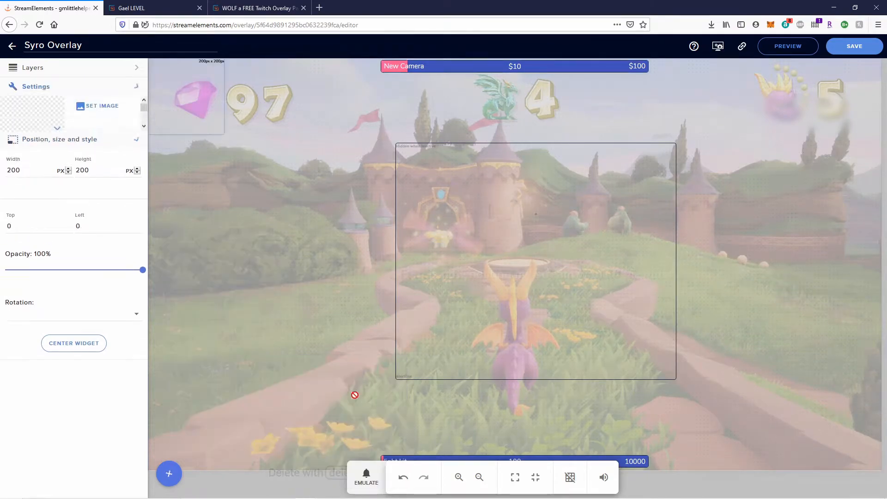
left_click(99, 106)
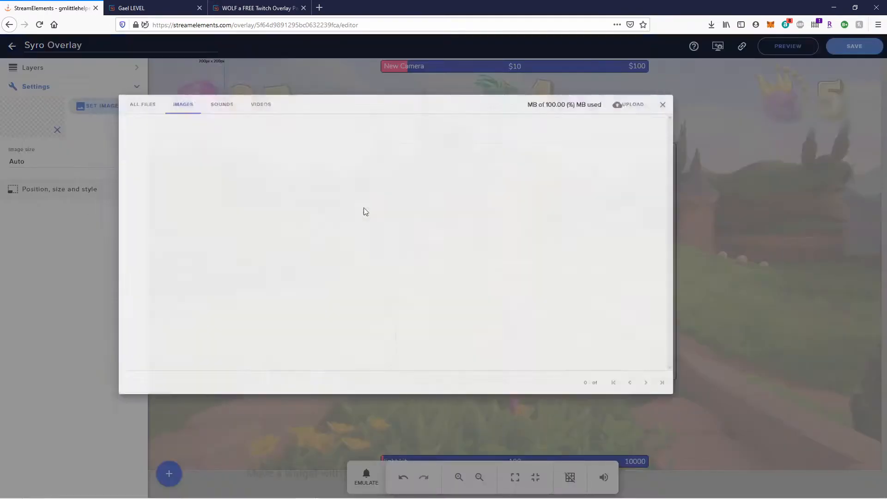
Upload Camera overlay3 from the Desktop's Youtube totorial stuff folder and apply it to the image widget.
left_click(708, 109)
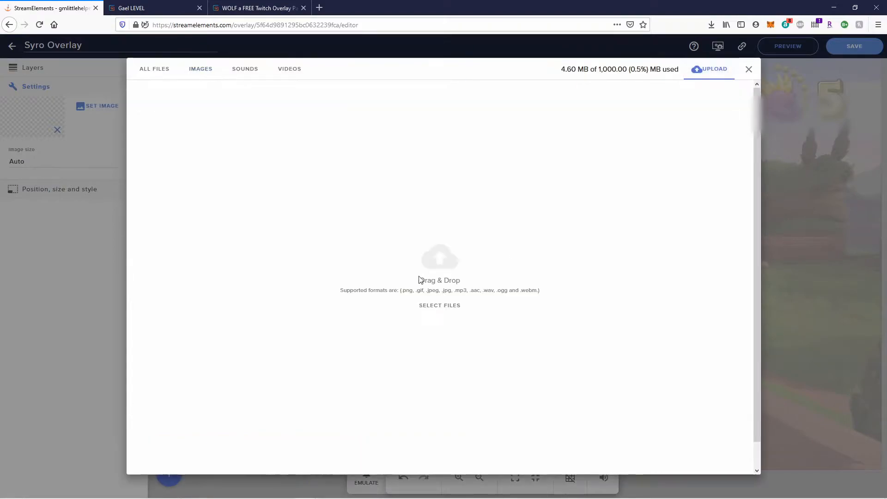
left_click(420, 276)
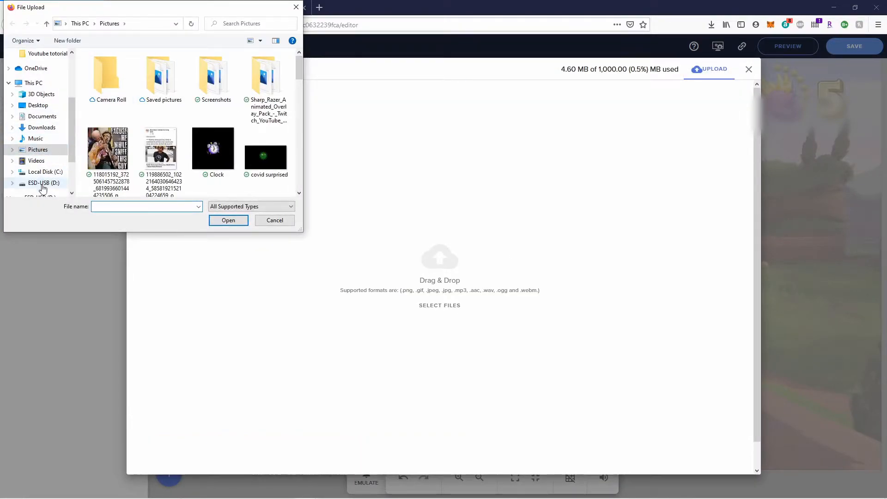
left_click(46, 105)
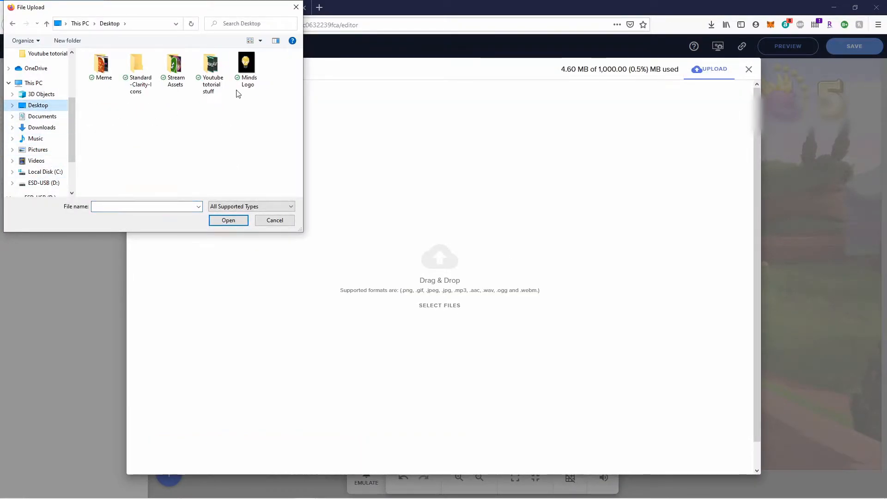
left_click(206, 70)
double_click(206, 70)
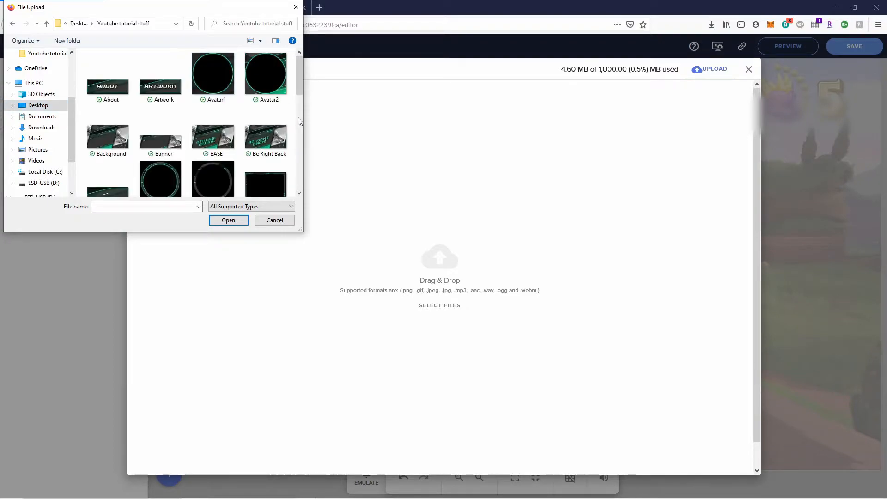
left_click_drag(298, 74, 298, 100)
left_click(266, 107)
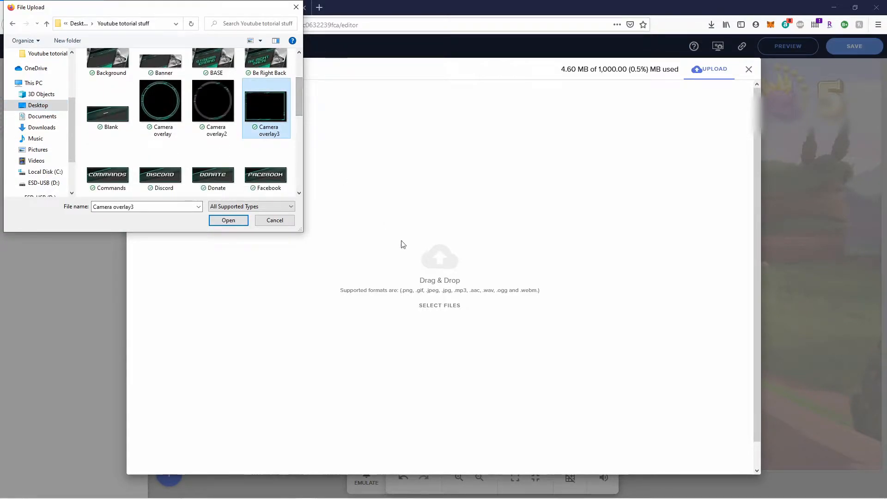
left_click(227, 221)
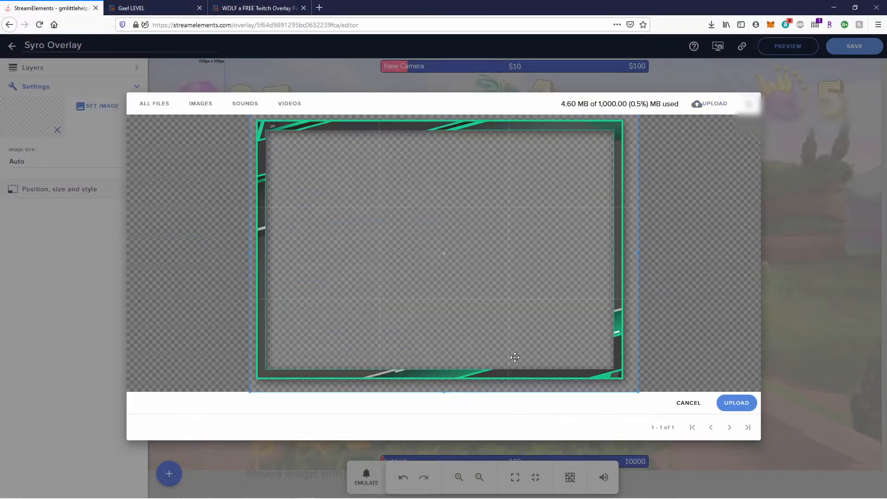
left_click(738, 403)
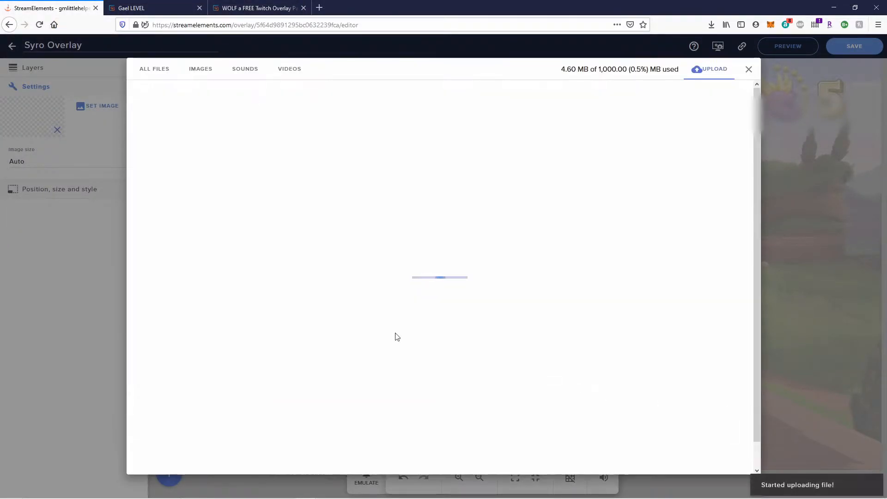
mouse_move(171, 172)
left_click(165, 130)
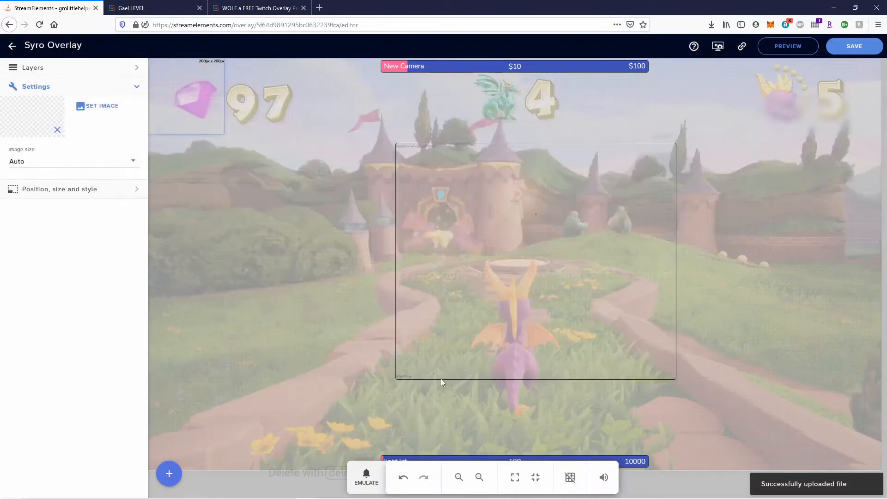
Place the green camera frame top-left, resize it to about 464 by 333 px, and save.
left_click_drag(191, 99, 196, 190)
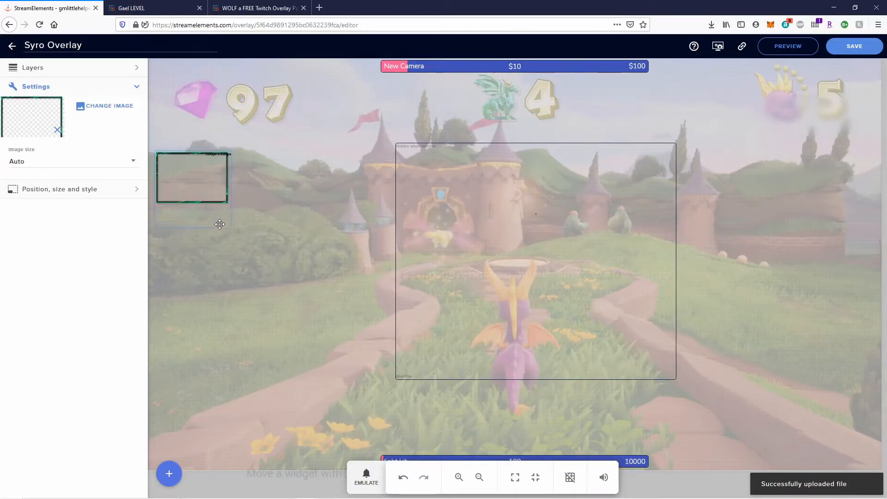
left_click_drag(229, 231, 322, 228)
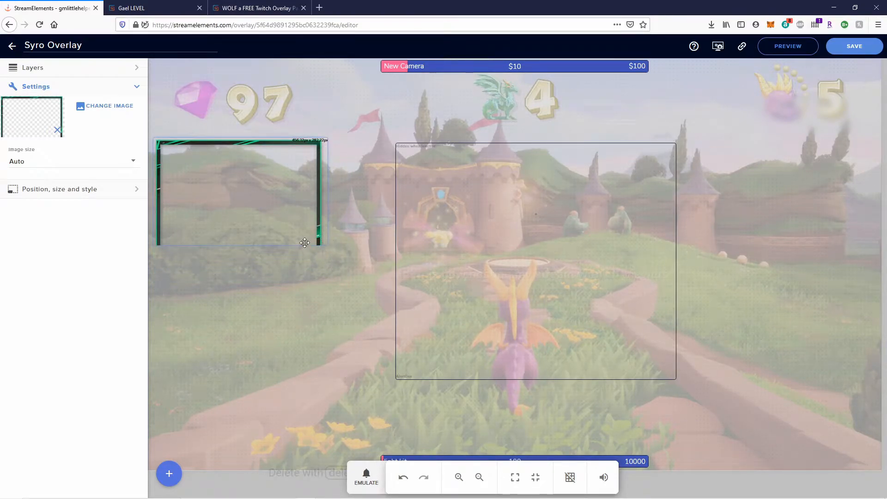
left_click(111, 107)
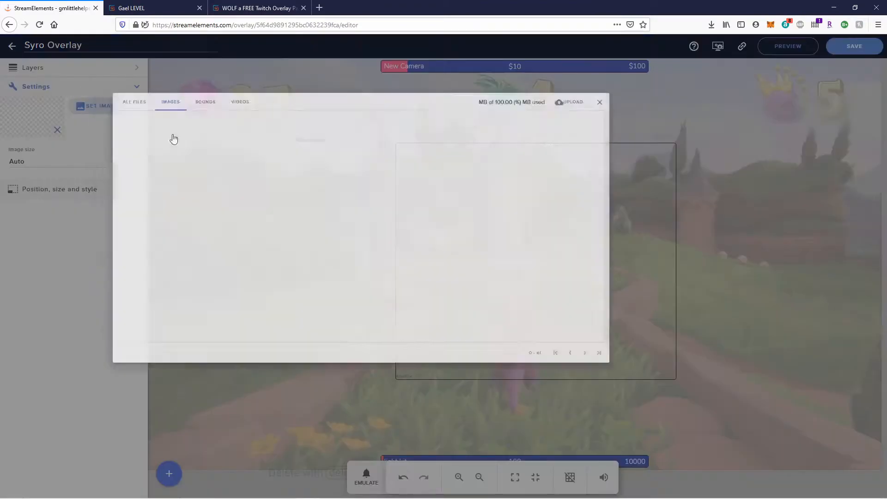
left_click(162, 129)
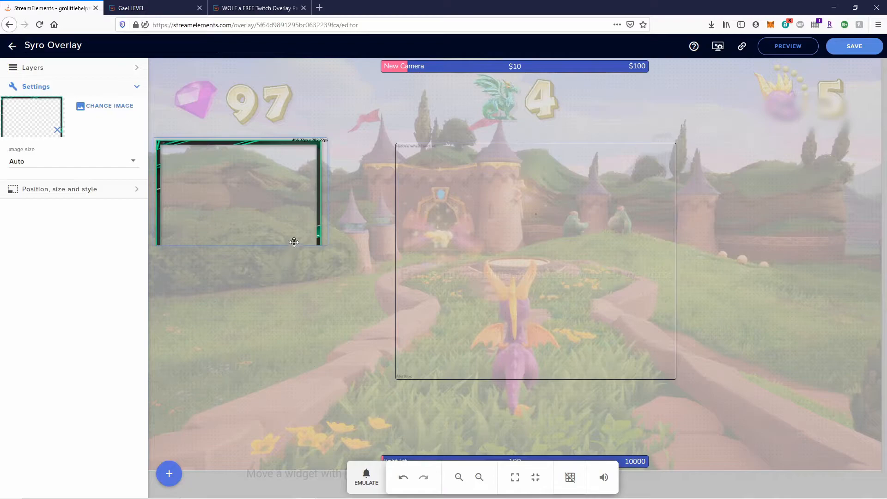
left_click_drag(314, 246, 326, 263)
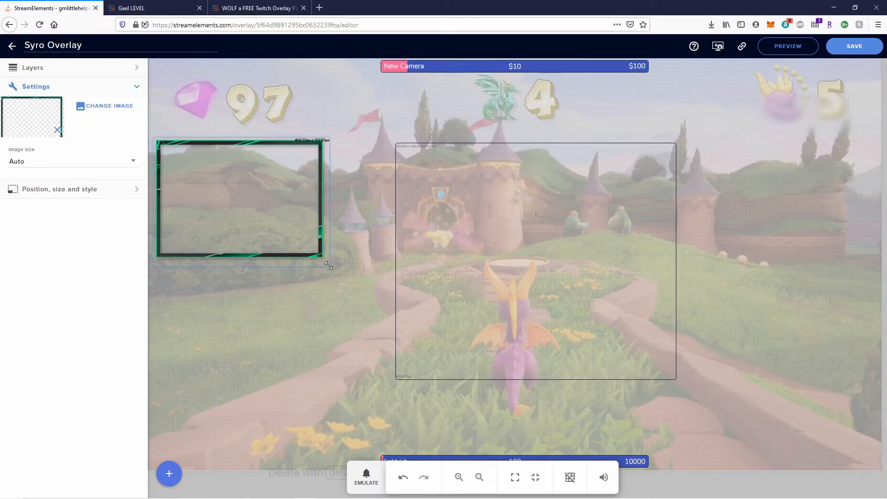
left_click_drag(328, 265, 329, 263)
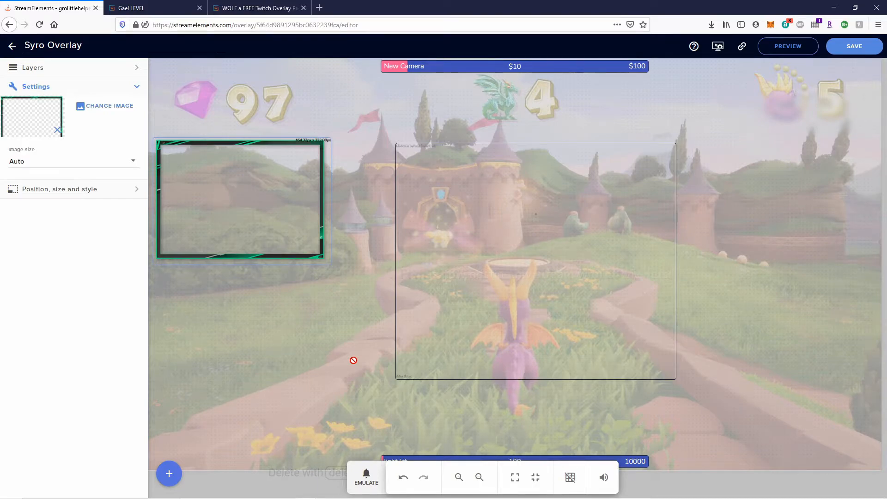
left_click(854, 52)
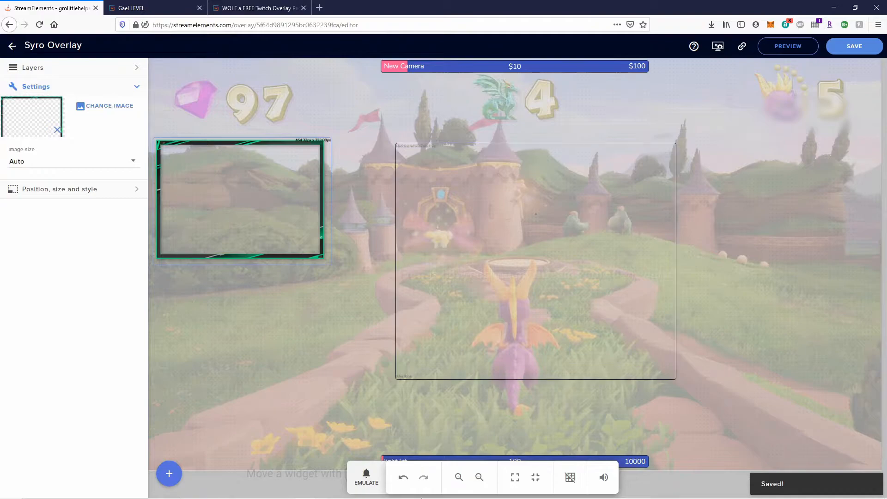
mouse_move(425, 491)
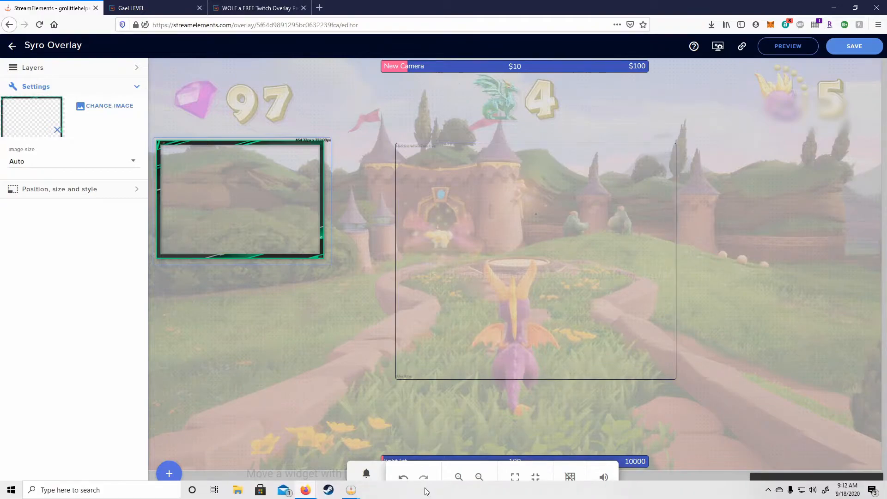
Launch Discord from Windows search using 'dis'.
left_click(163, 492)
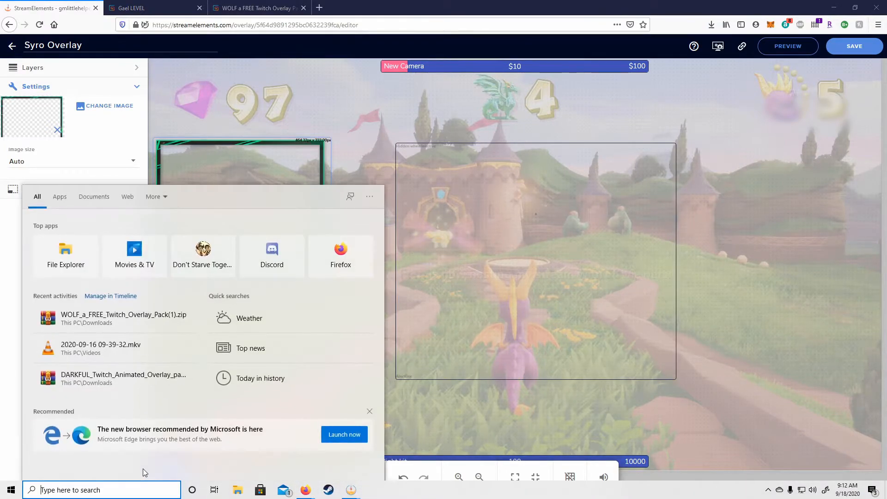
type("discord")
key("Return")
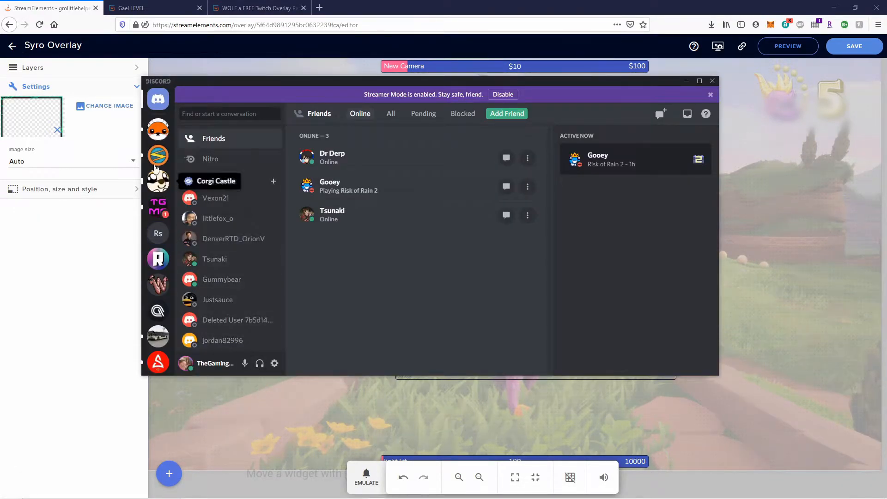
Open Alpha Gaming's designs_and_sounds channel and scroll to the ALPHA ROTATING FEED V2 link.
left_click(157, 311)
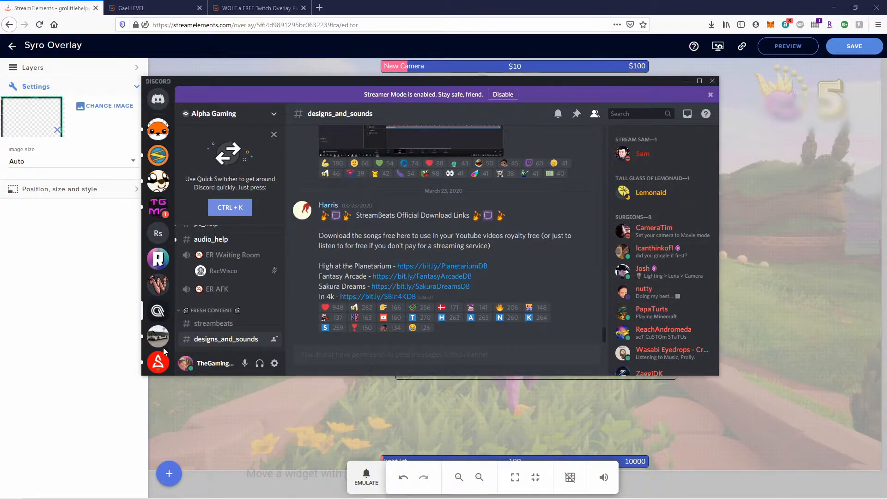
scroll(214, 283, "up", 7)
scroll(214, 286, "down", 8)
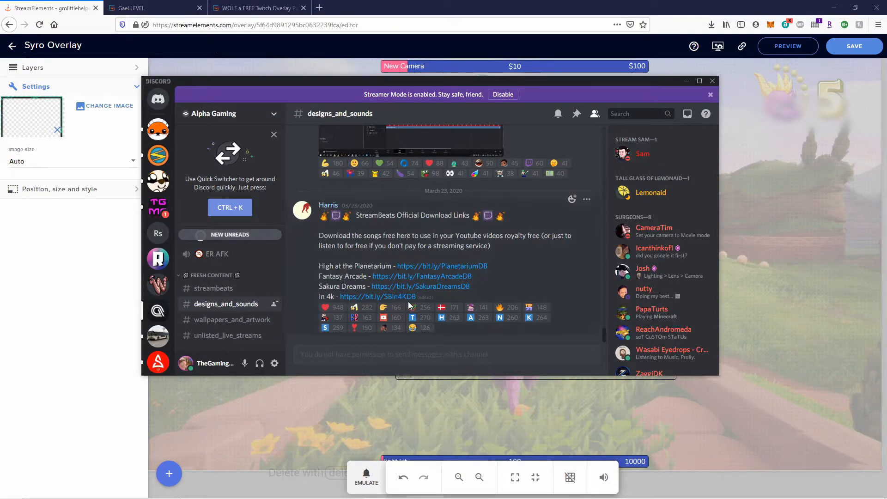
scroll(416, 277, "up", 10)
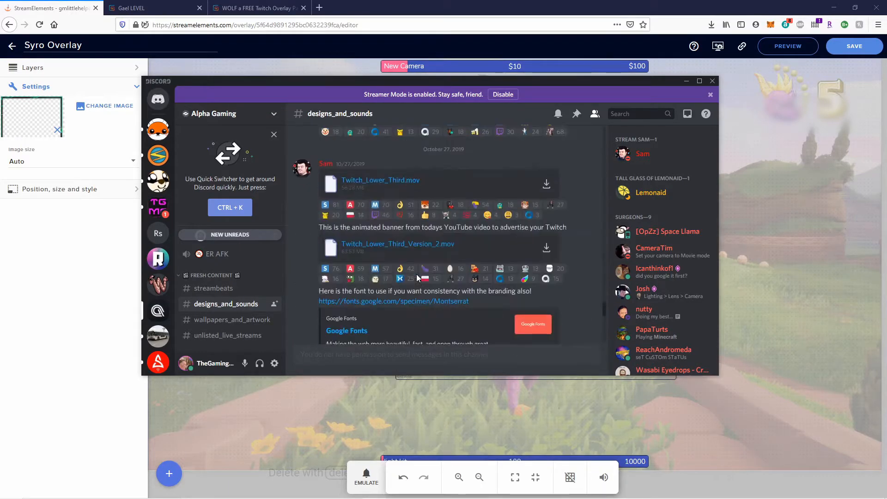
scroll(417, 277, "down", 10)
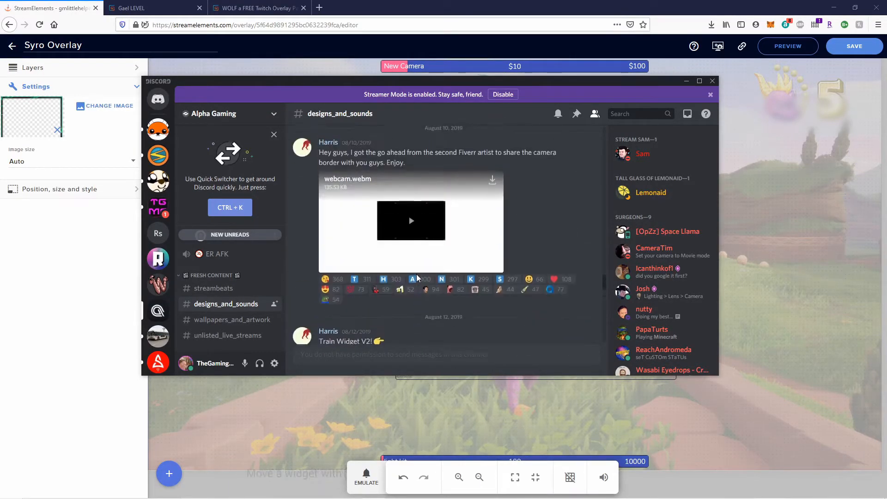
scroll(417, 277, "up", 1)
scroll(416, 277, "up", 1)
scroll(416, 277, "down", 2)
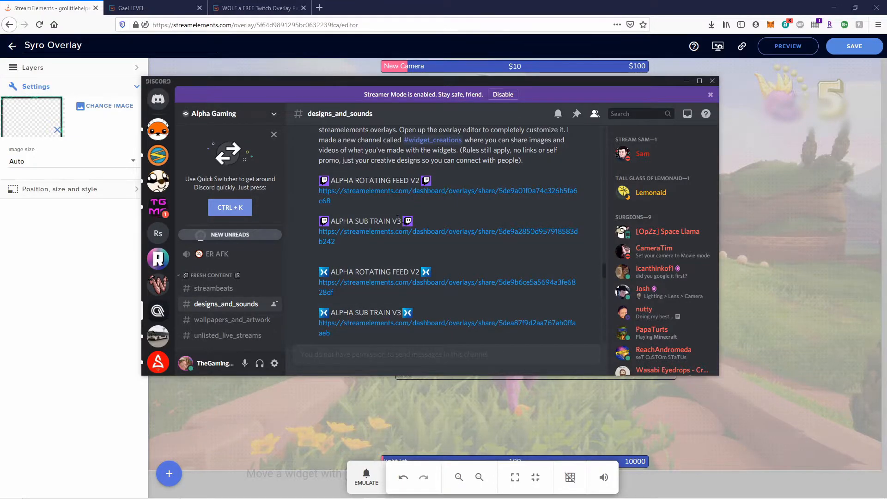
scroll(313, 272, "down", 3)
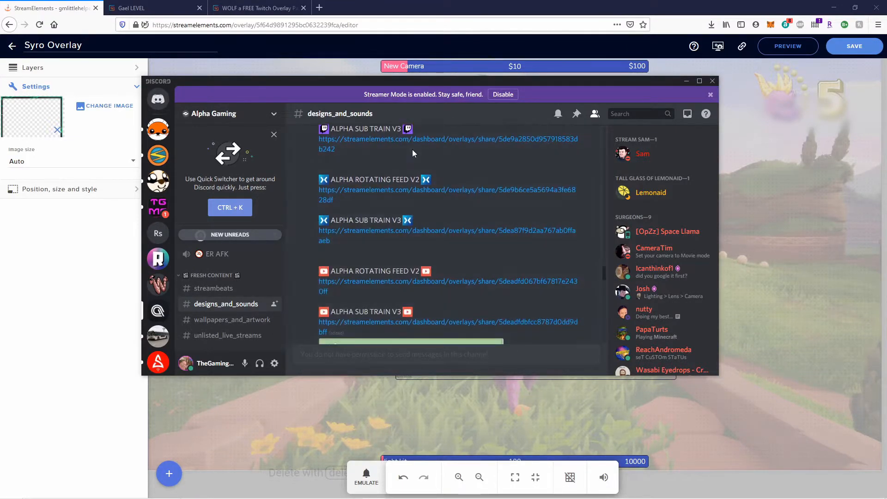
scroll(296, 316, "up", 3)
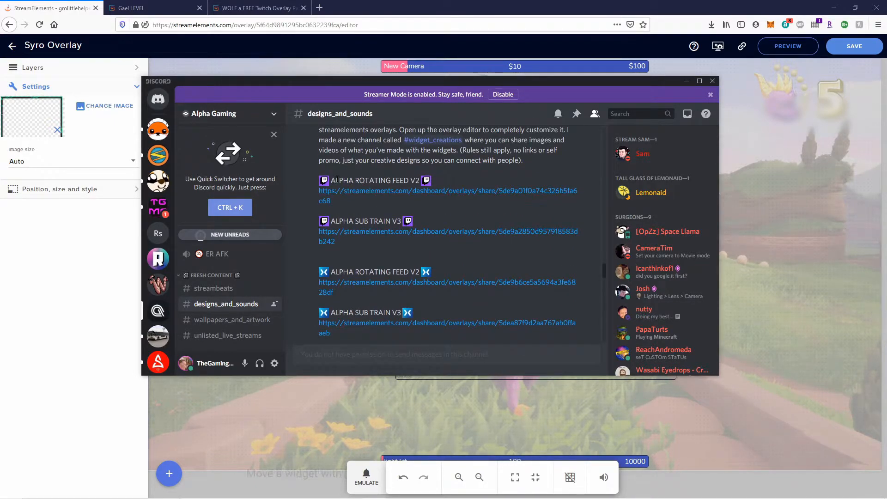
Import the ALPHA ROTATING FEED V2 share link and edit the ALPHA ROTATING FEED V2.2 overlay.
left_click(455, 195)
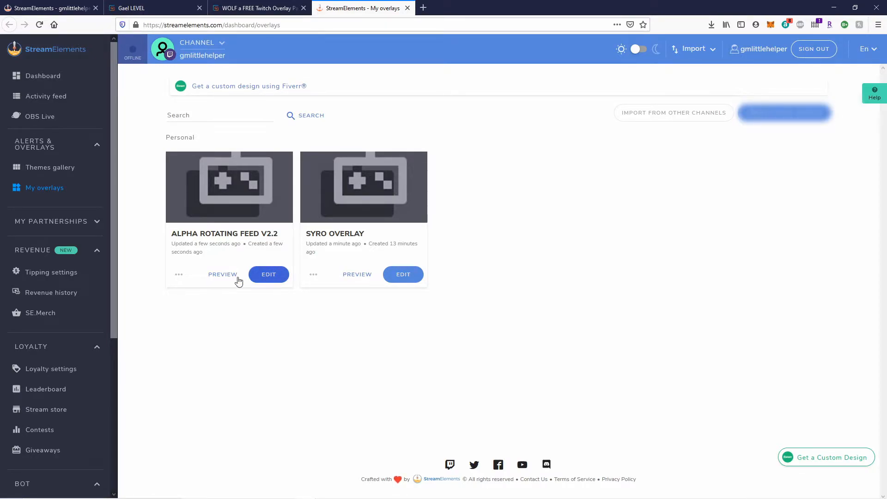
left_click(274, 277)
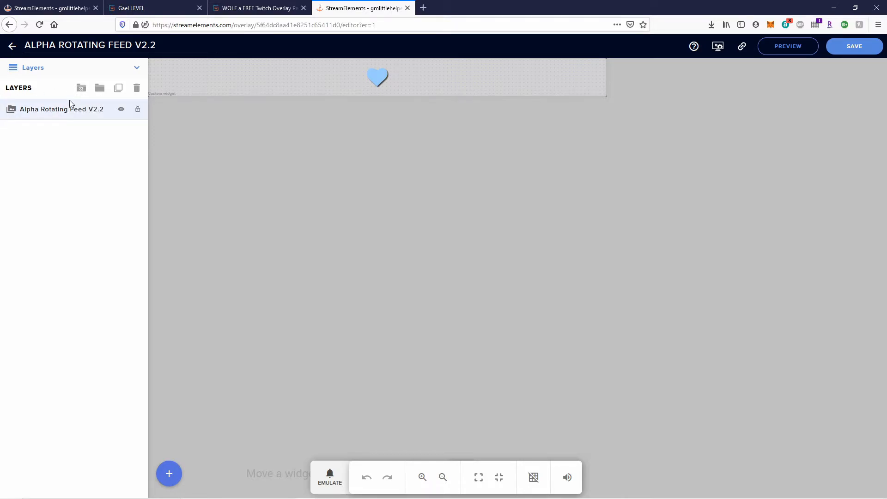
Duplicate the Alpha Rotating Feed V2.2 widget into Syro Overlay and return to the Syro Overlay tab.
left_click(34, 110)
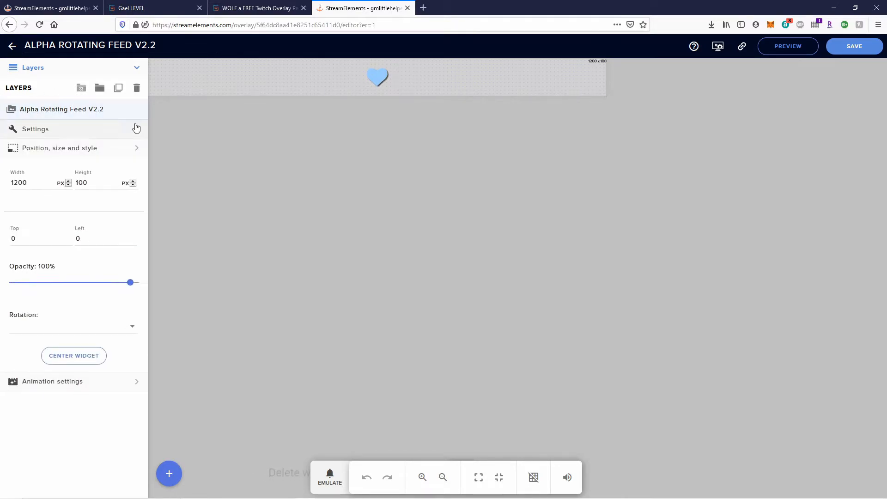
left_click(118, 88)
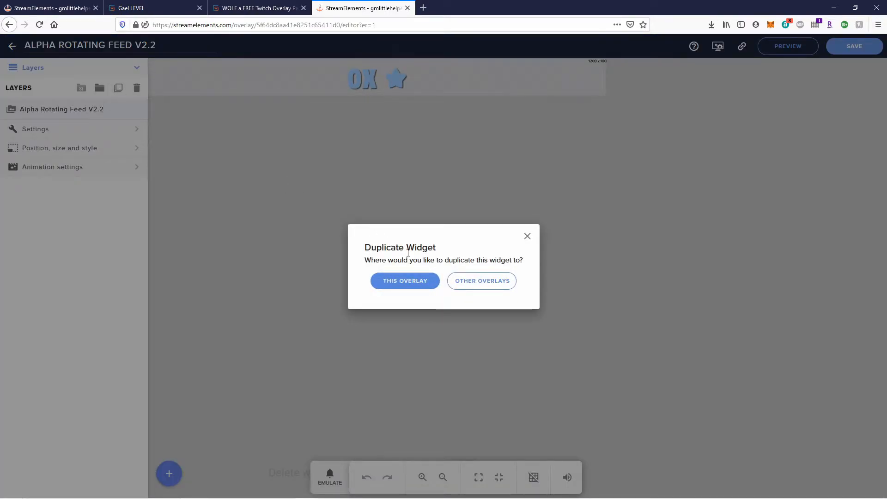
left_click(475, 285)
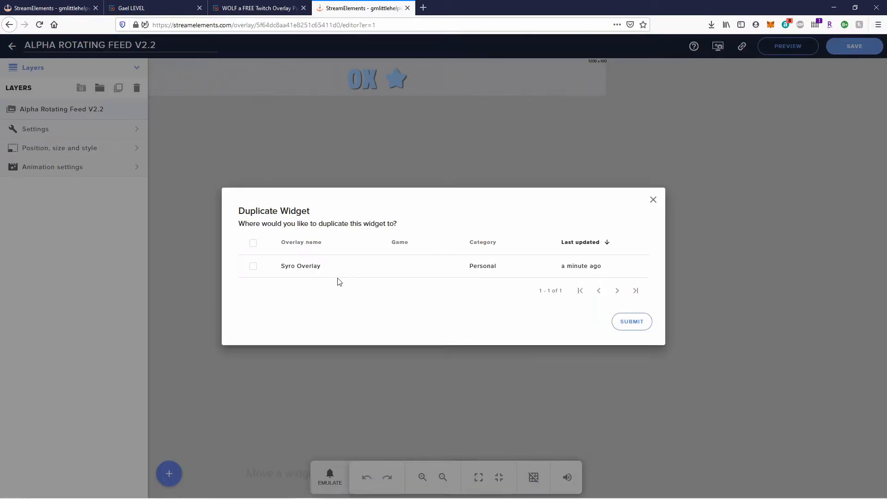
left_click(253, 266)
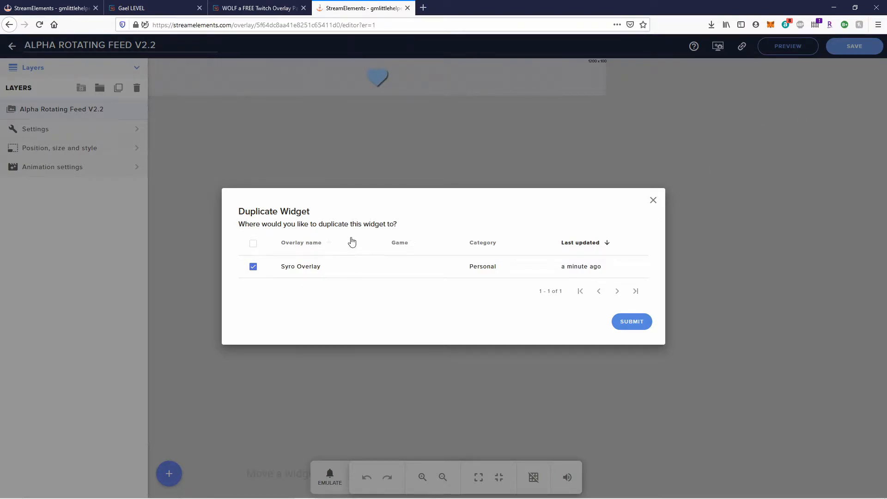
left_click(637, 323)
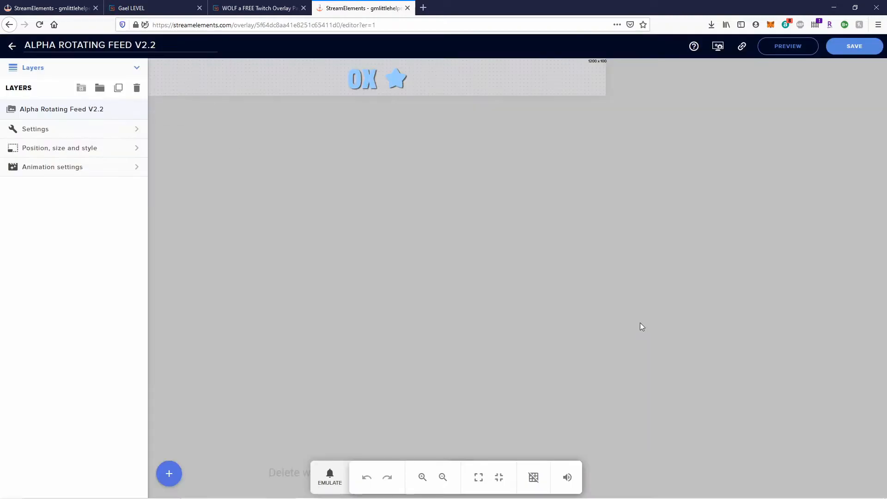
left_click(63, 12)
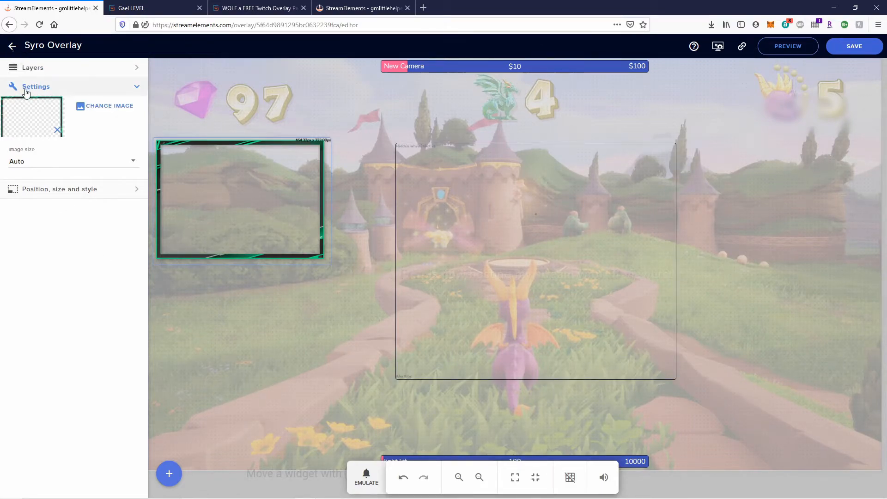
Check Syro Overlay's layers, then go back to the Alpha Rotating Feed editor.
left_click(136, 67)
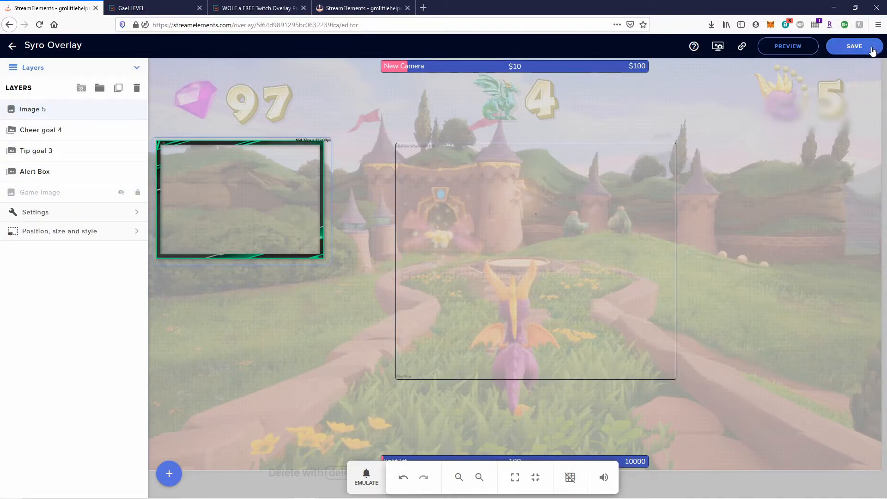
left_click(11, 48)
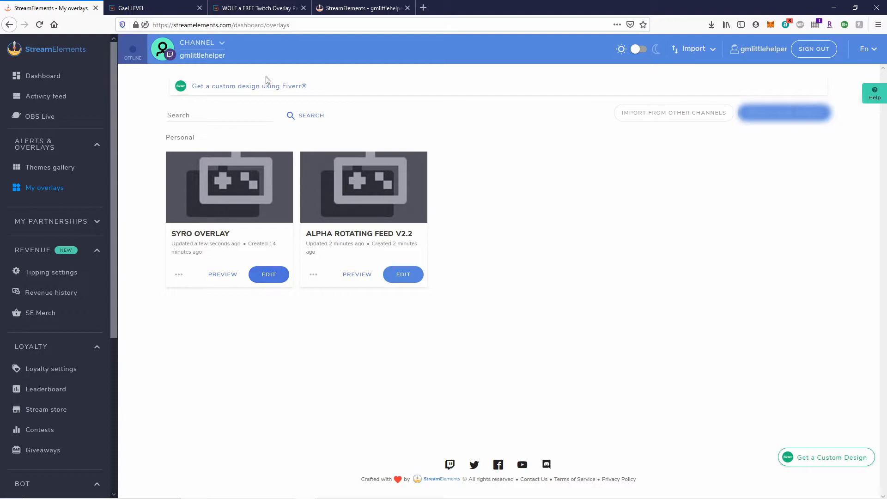
left_click(361, 4)
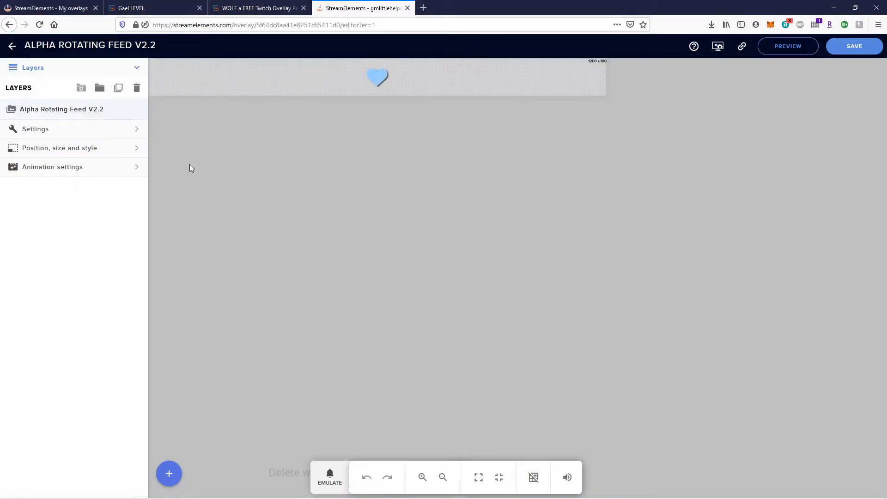
Copy the rotating feed widget into Syro Overlay again and reopen Syro Overlay for editing.
left_click(118, 87)
left_click(478, 280)
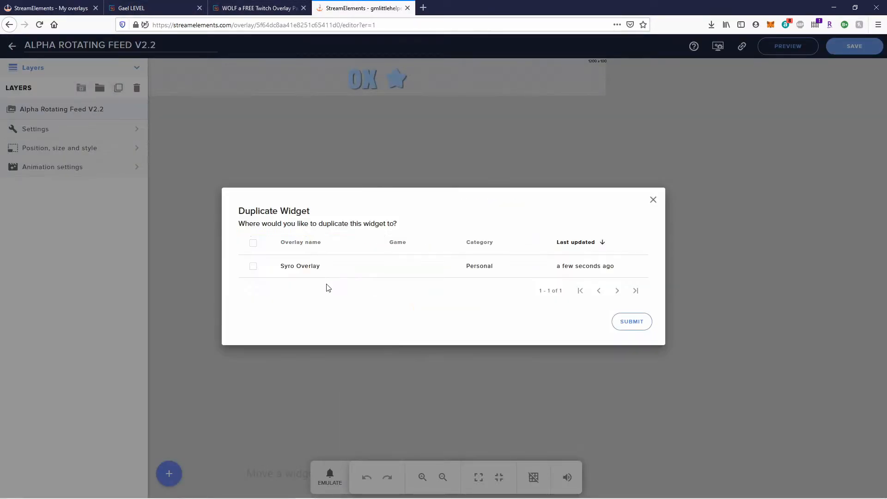
left_click(253, 267)
left_click(632, 321)
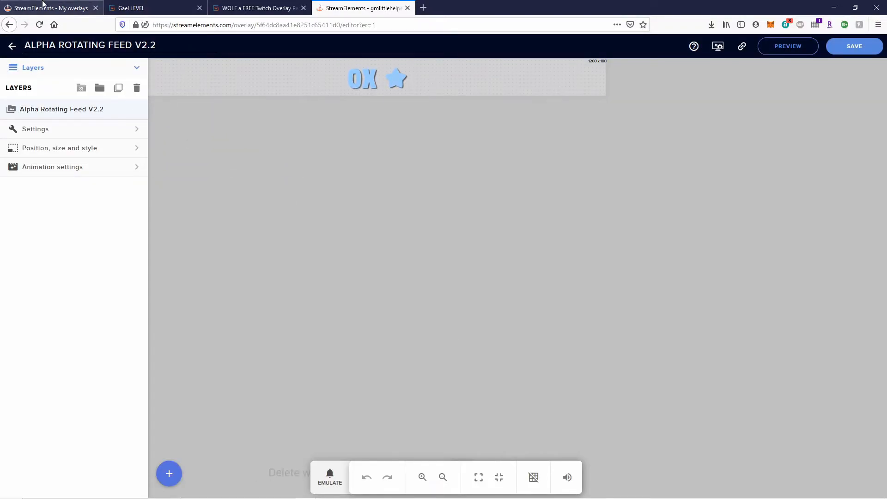
left_click(44, 4)
left_click(282, 280)
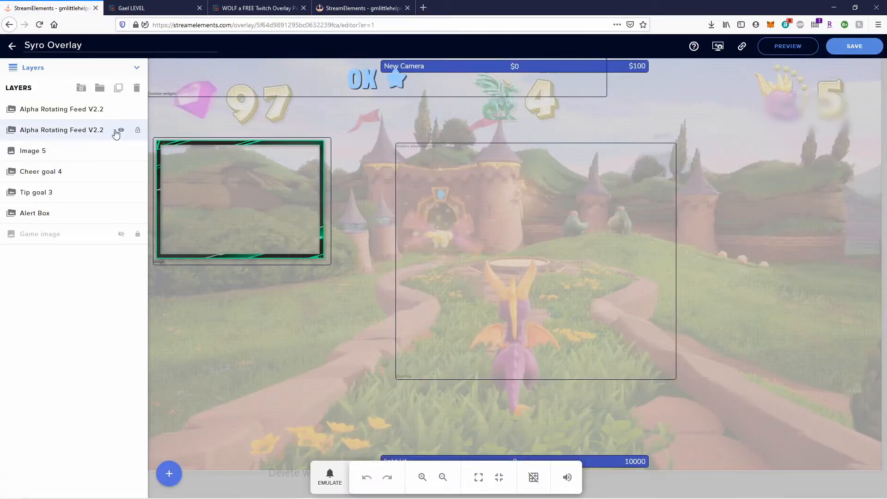
Delete the duplicate feed layer and shrink the remaining feed into a strip under the camera frame.
left_click(88, 130)
left_click(137, 89)
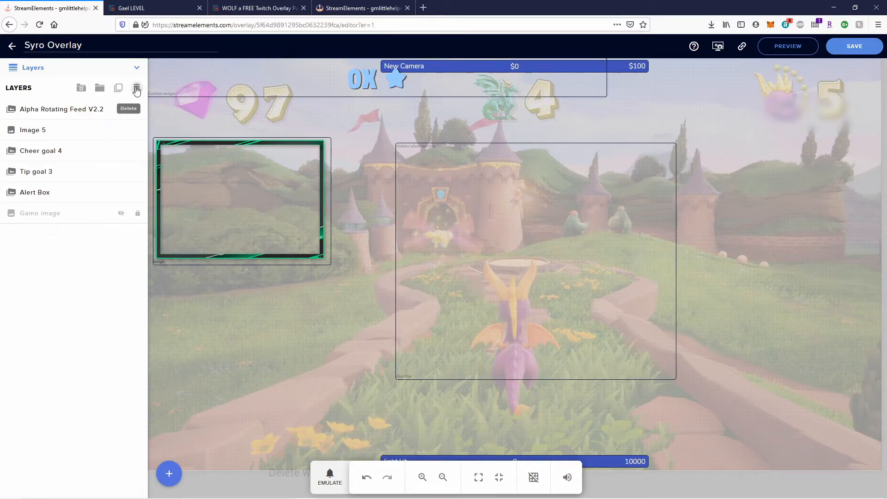
left_click(56, 115)
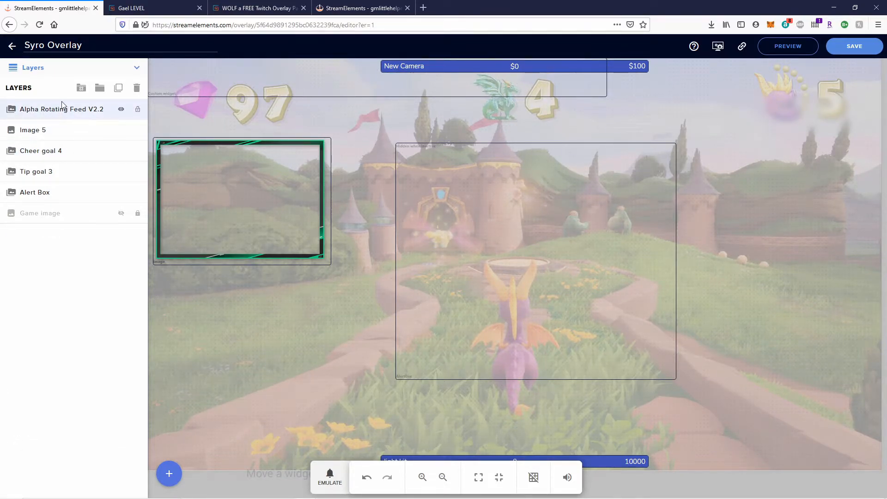
left_click_drag(605, 94, 235, 269)
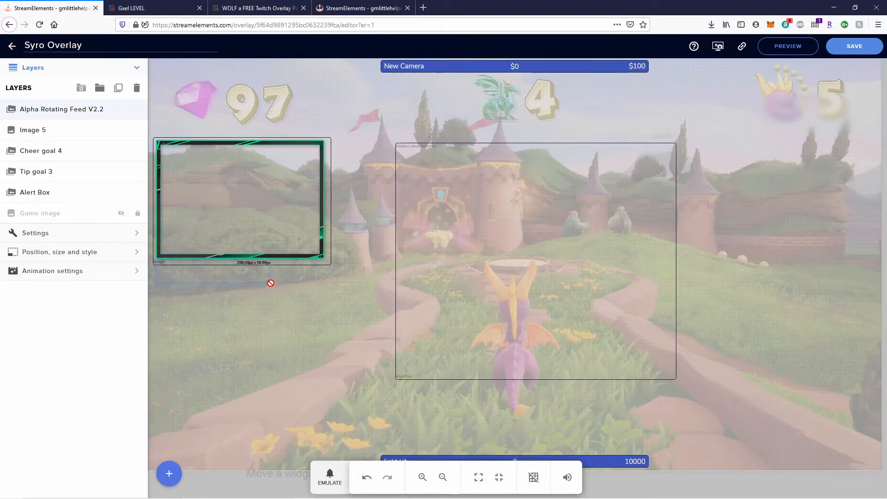
left_click_drag(271, 281, 323, 281)
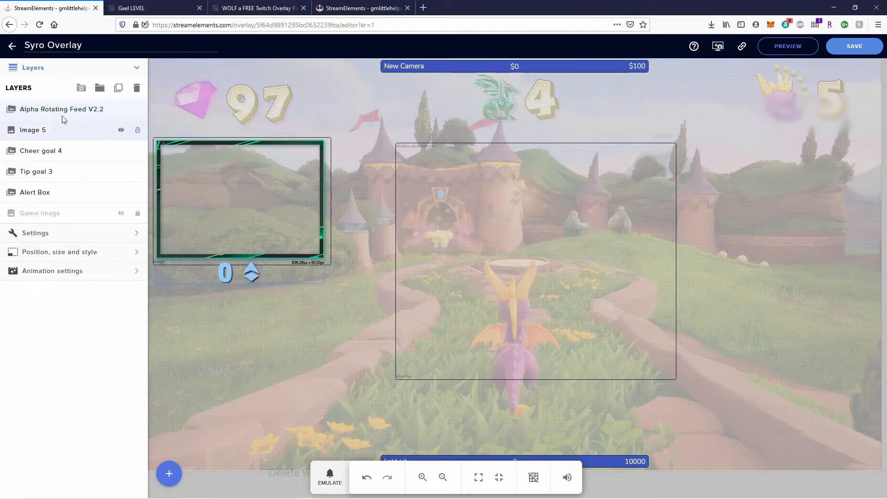
In the feed's settings, set text font size to 20 and icon font size to 30.
left_click(137, 233)
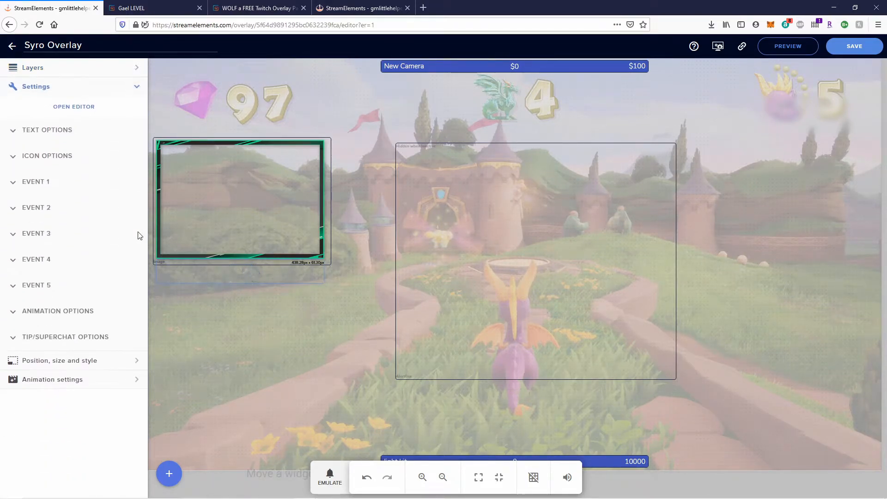
left_click(18, 131)
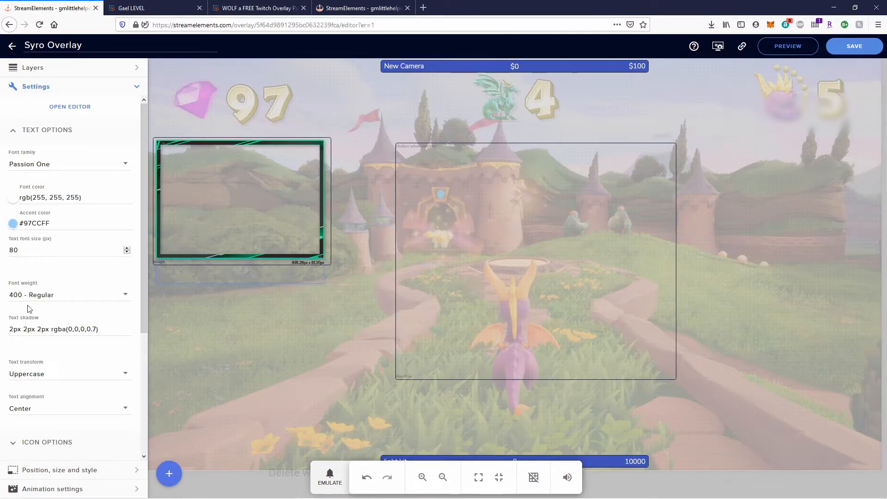
double_click(14, 250)
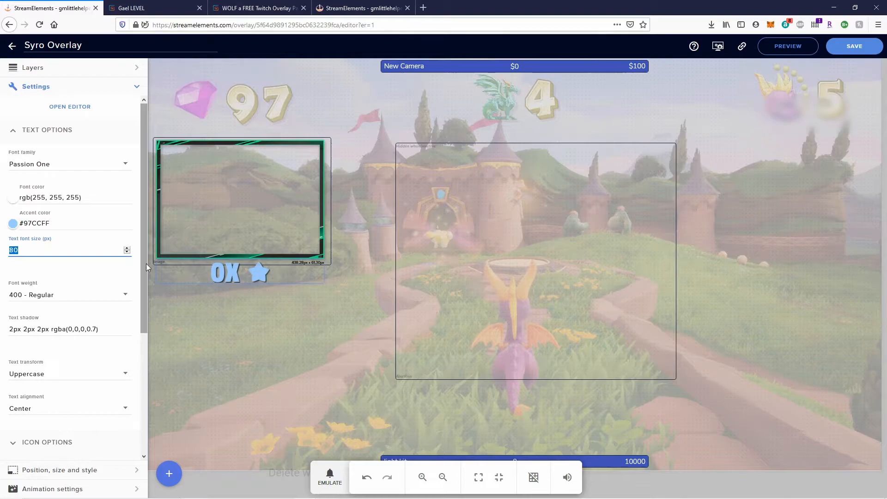
type("20")
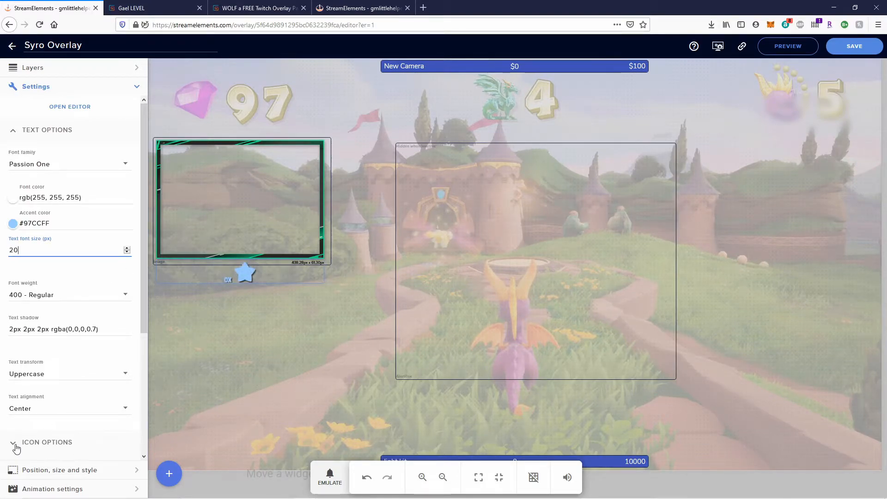
scroll(29, 376, "down", 4)
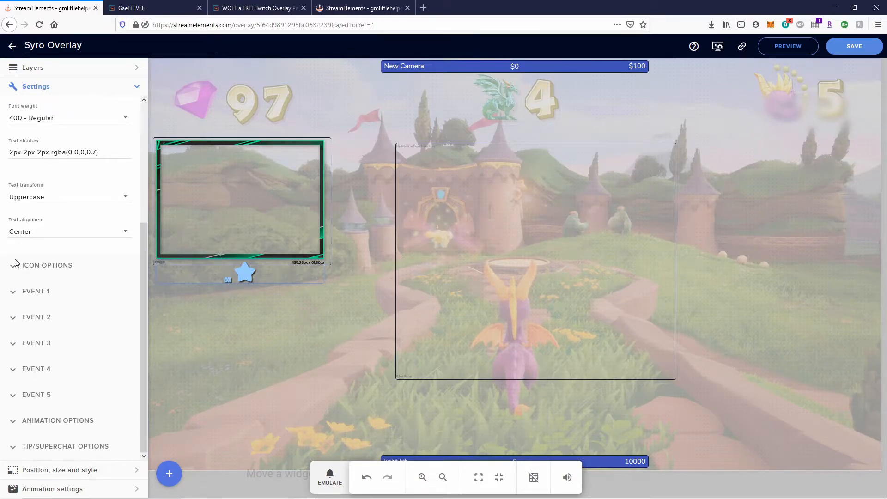
left_click(13, 268)
double_click(14, 299)
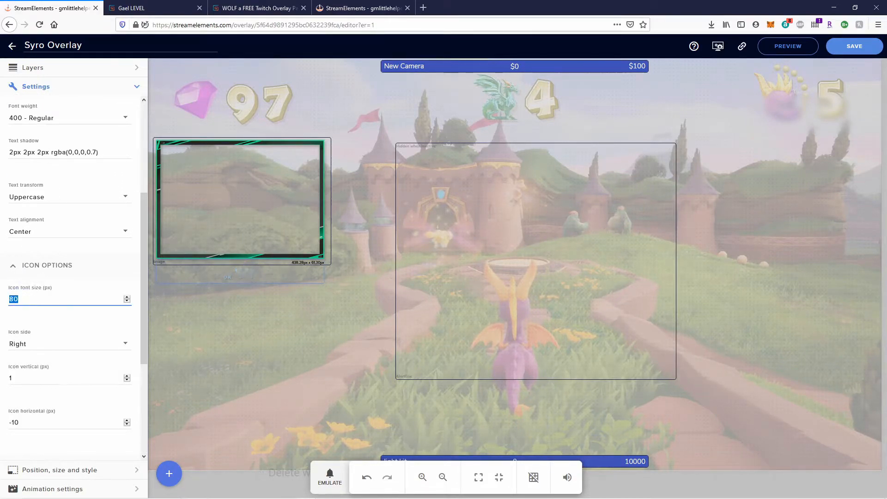
type("30")
scroll(84, 366, "down", 2)
left_click(258, 270)
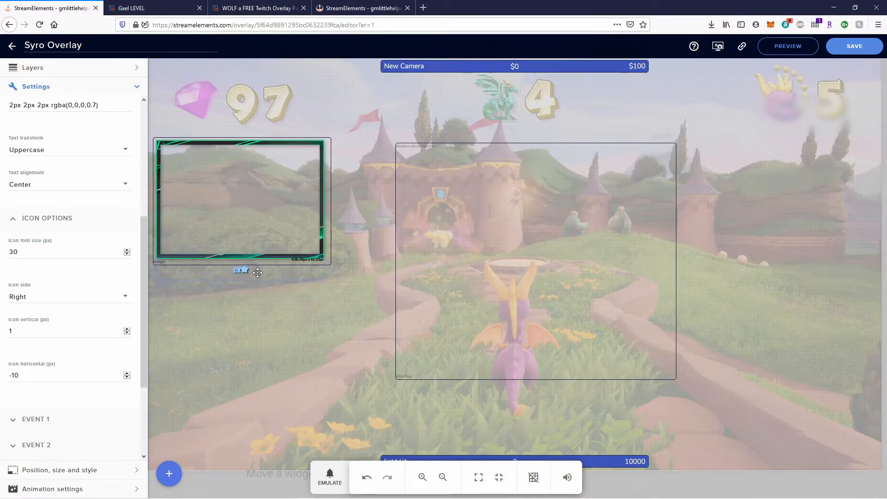
Correct icon size to 40 and text size to 30, nudge the feed up, and save.
left_click_drag(63, 256, 5, 262)
type("40")
scroll(56, 246, "up", 5)
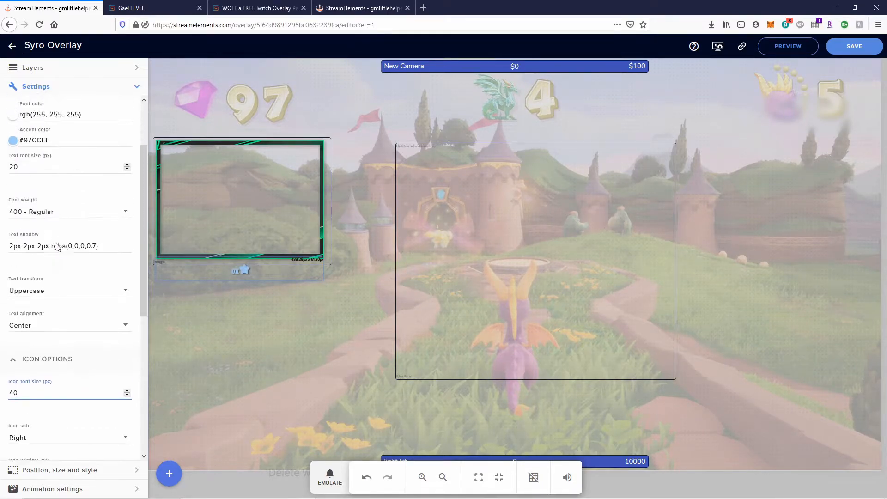
left_click_drag(43, 250, 5, 251)
type("30")
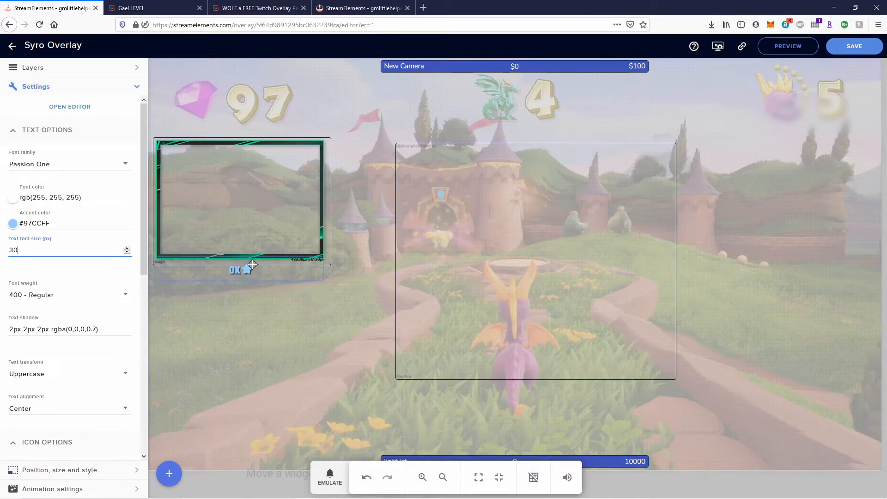
left_click_drag(270, 268, 270, 266)
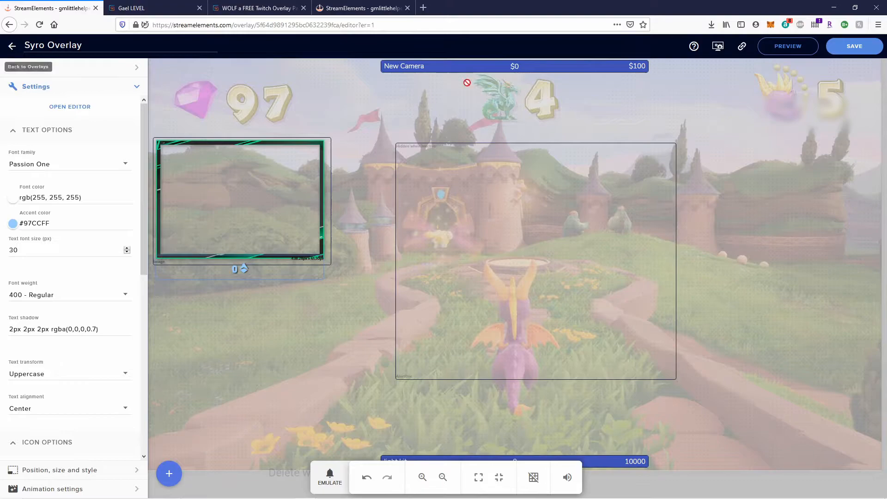
left_click(873, 48)
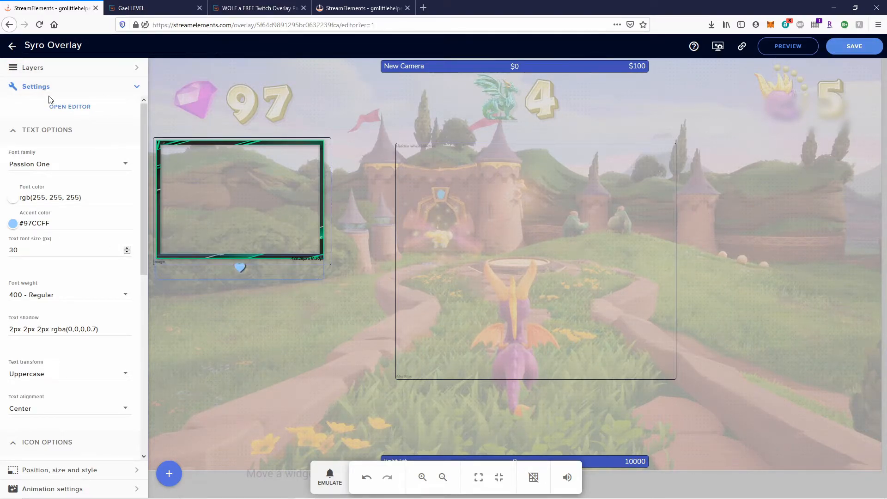
Start a new overlay with a Custom resolution (1440 x 900) and bring File Explorer forward.
left_click(11, 46)
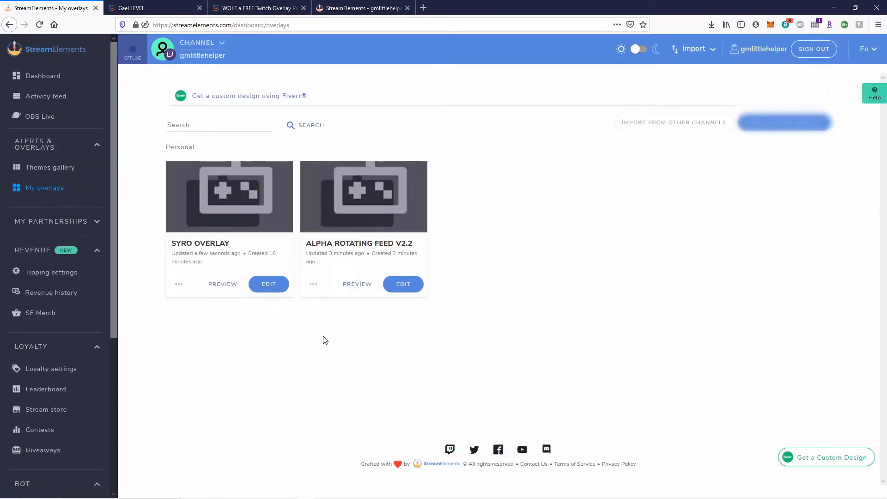
left_click(781, 113)
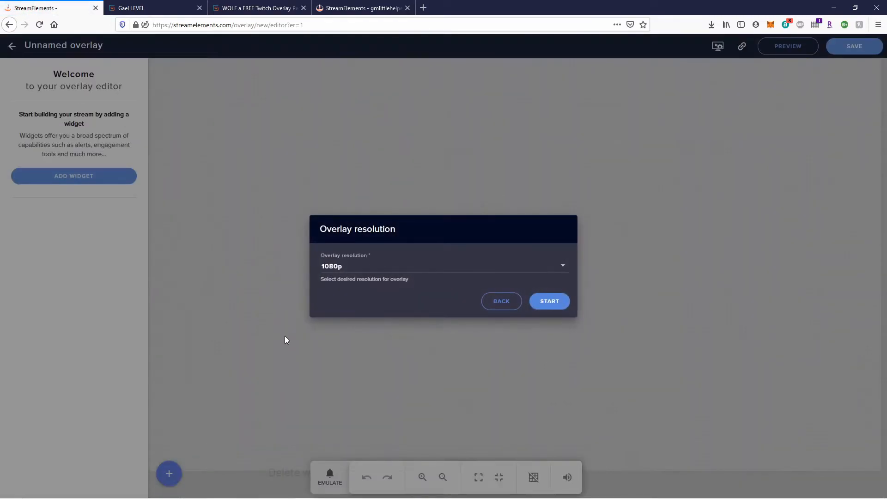
left_click(402, 272)
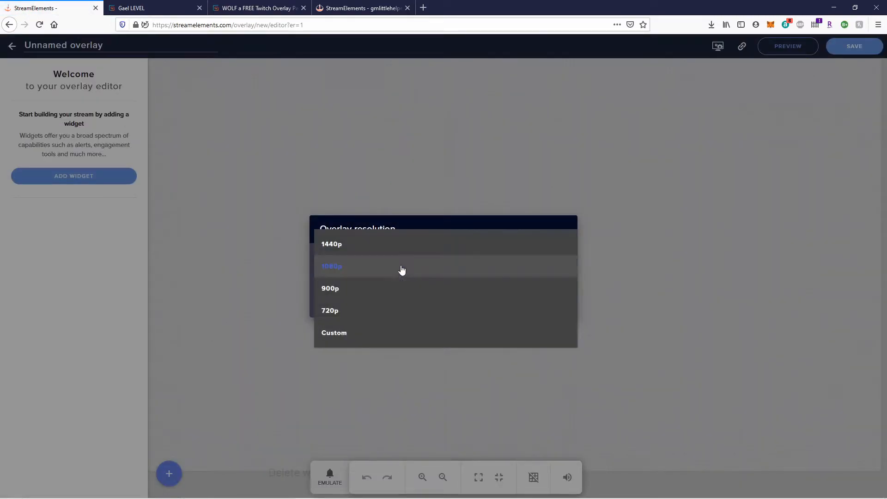
left_click(335, 334)
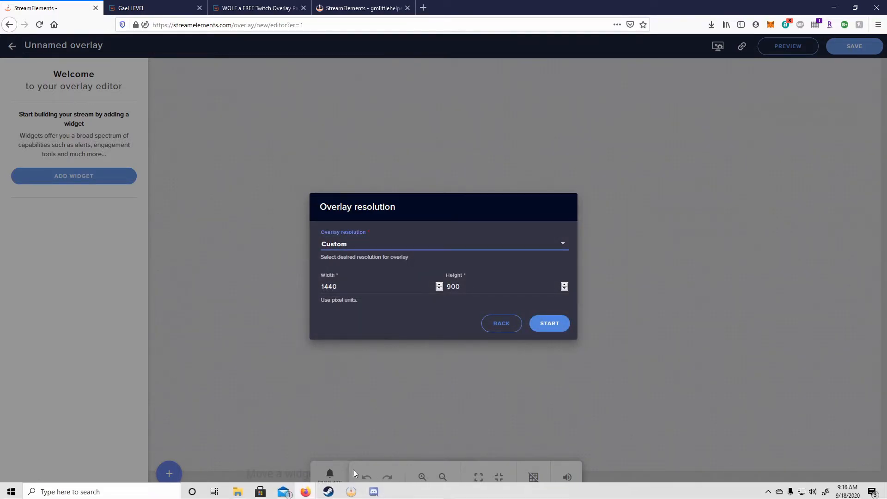
mouse_move(257, 490)
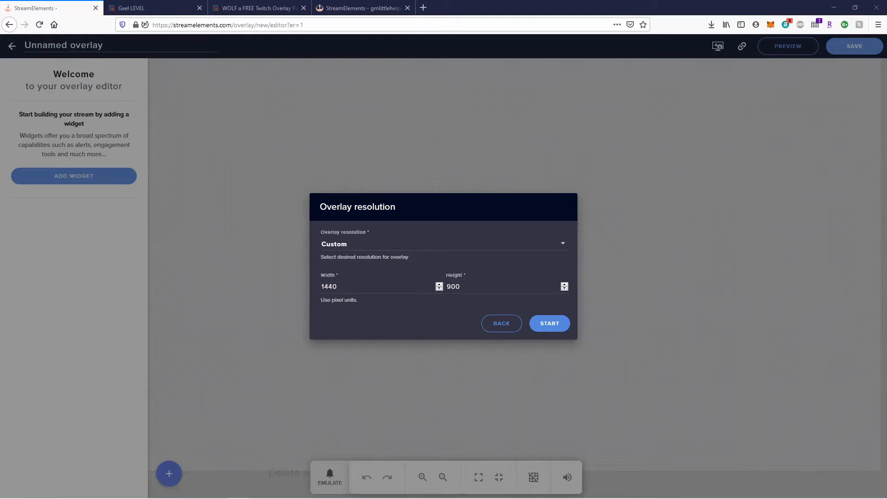
left_click_drag(386, 188, 436, 135)
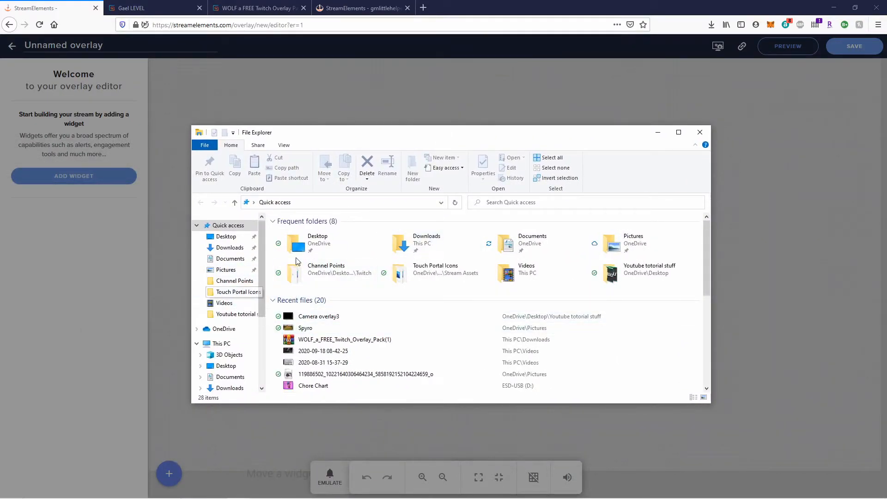
In Desktop > Youtube tutorial stuff, check Camera overlay3's size (896 x 640) in Properties Details, then put Explorer away.
double_click(308, 251)
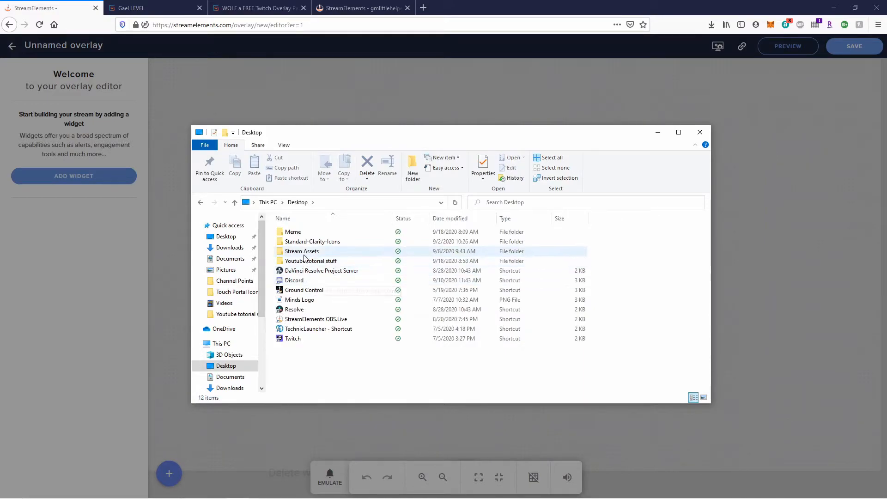
double_click(306, 262)
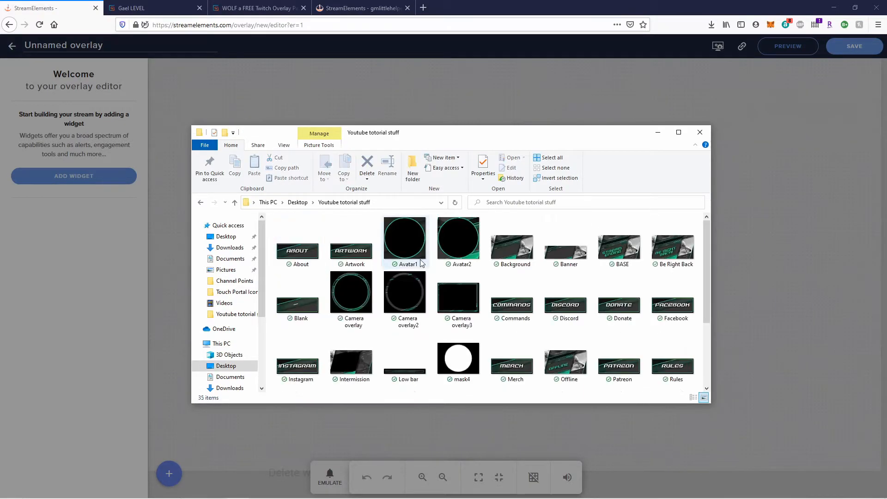
scroll(553, 279, "down", 3)
scroll(511, 324, "up", 3)
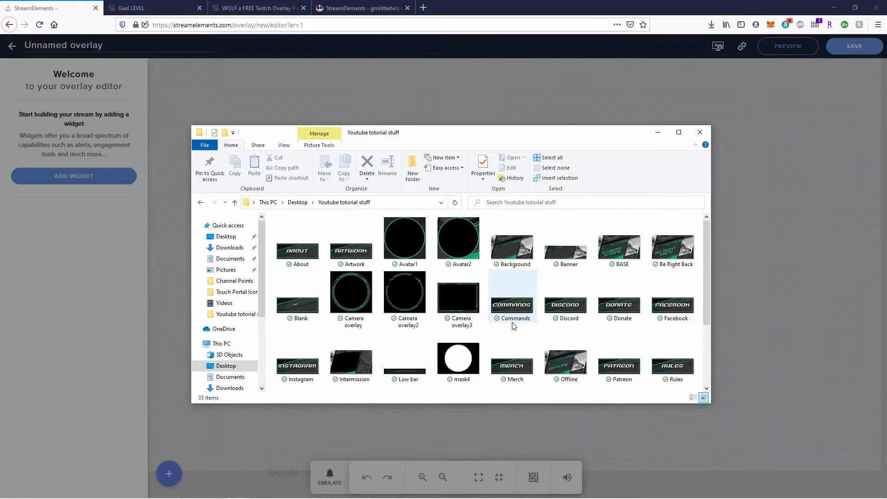
right_click(461, 294)
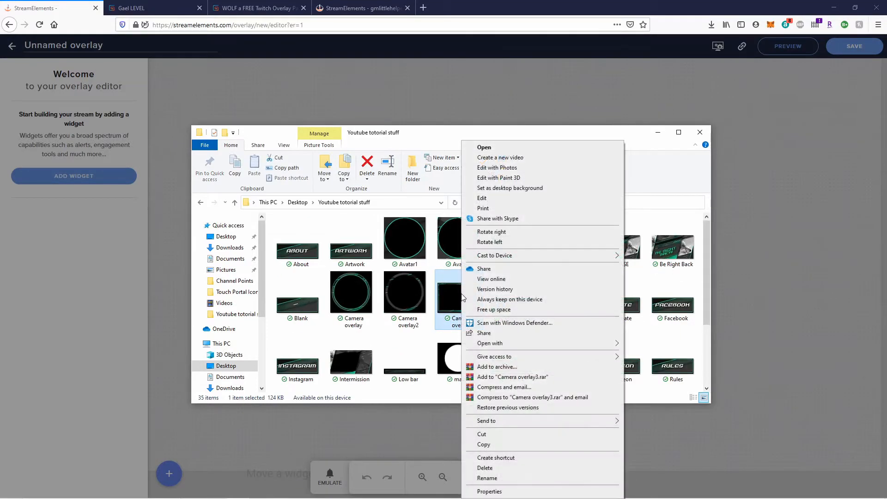
left_click(490, 491)
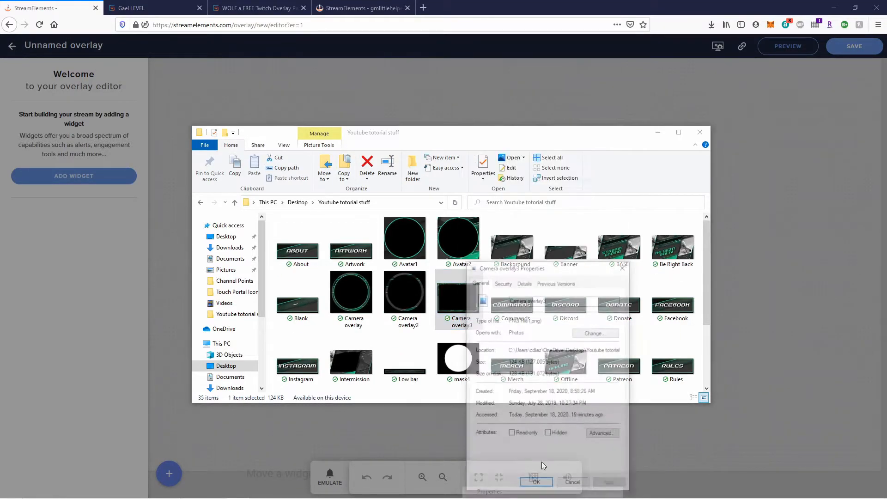
left_click(522, 282)
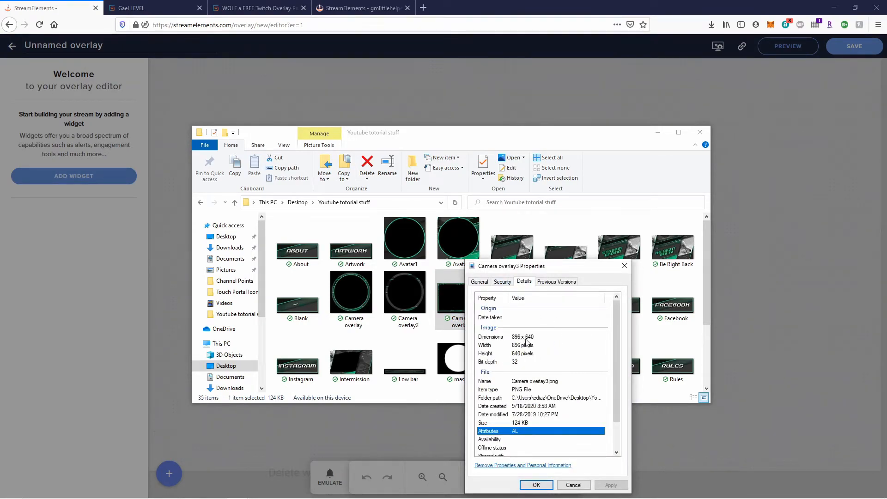
left_click(657, 132)
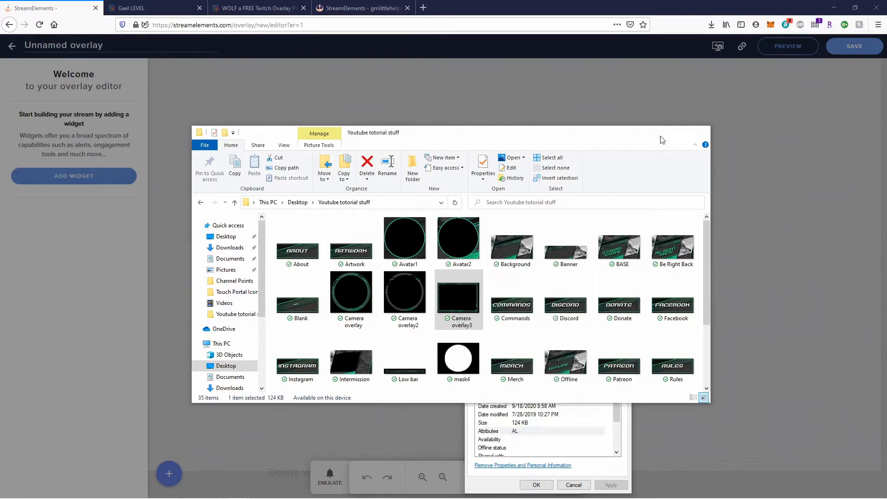
left_click(625, 265)
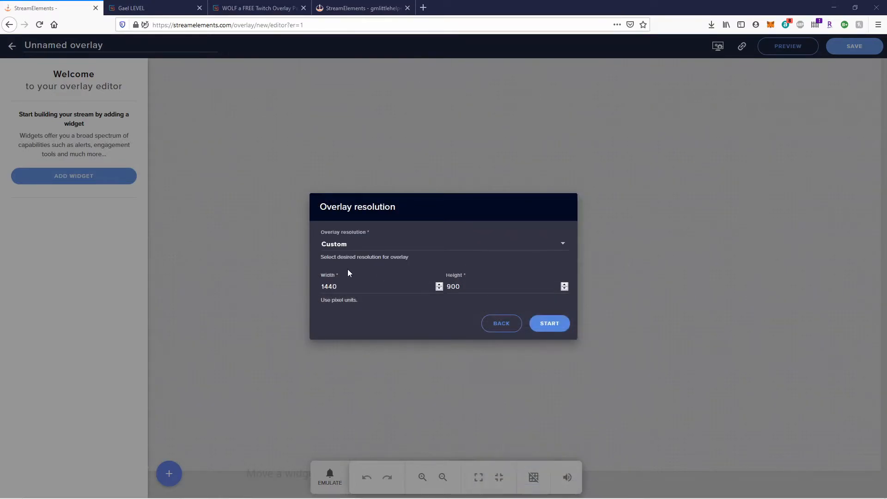
Set the custom overlay width to 896, replace the height value, and start the blank overlay.
double_click(341, 283)
type("896")
left_click(472, 287)
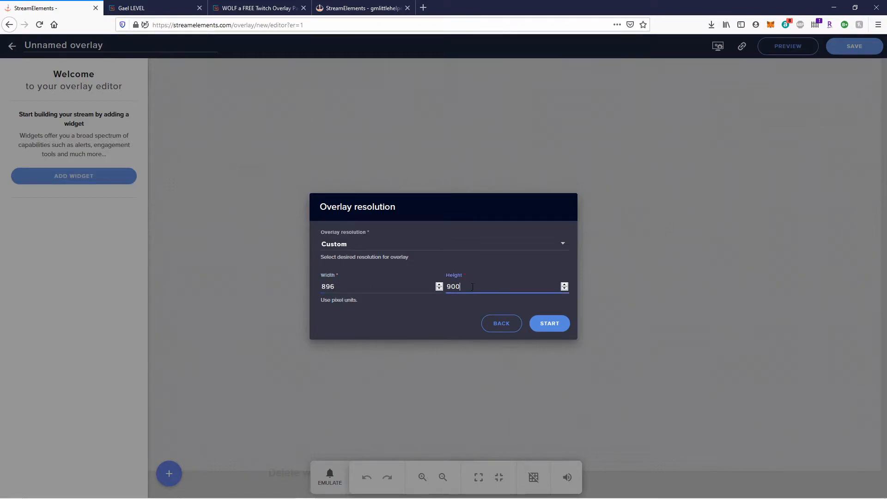
type("504")
left_click(549, 323)
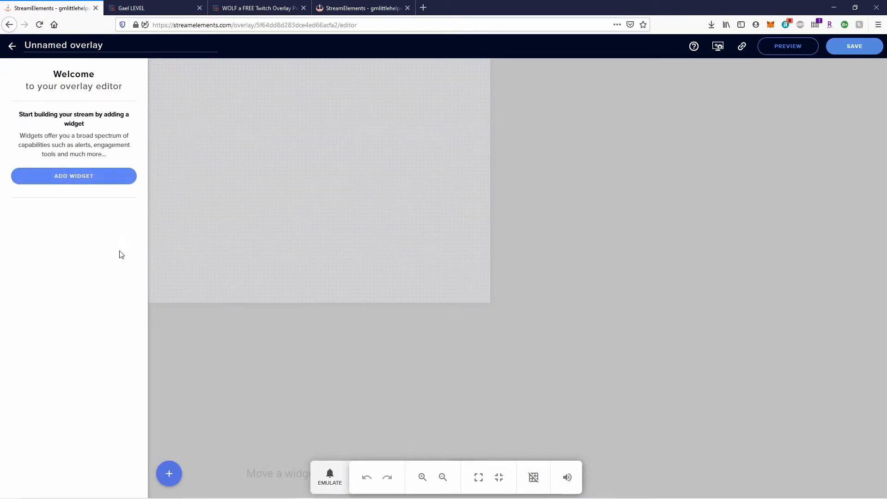
Add a Static/Custom Image widget showing the green camera frame picture.
left_click(170, 472)
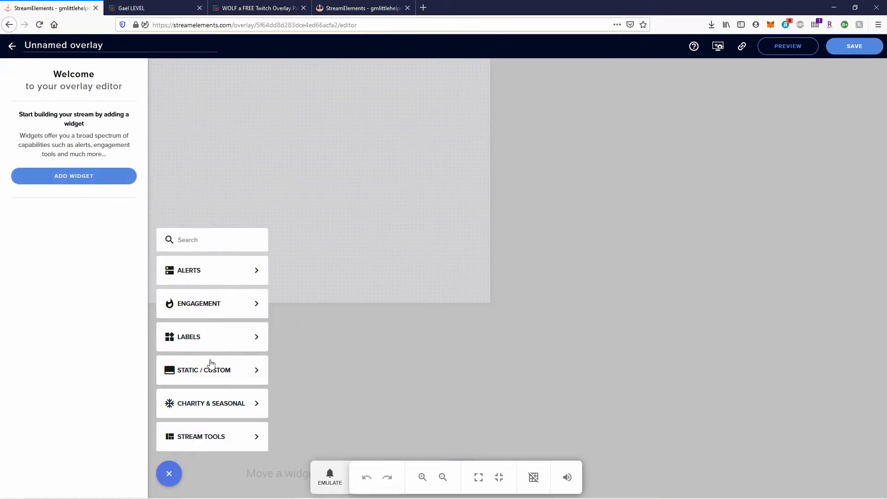
mouse_move(210, 372)
left_click(303, 392)
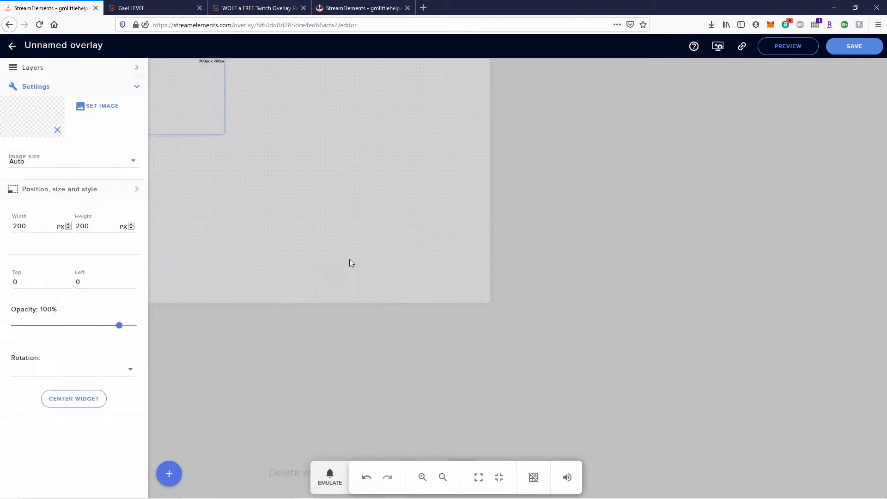
left_click(85, 106)
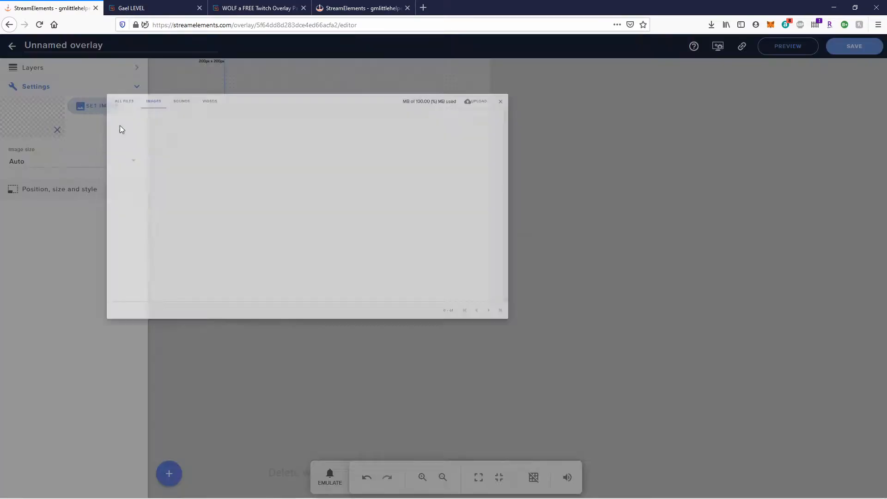
mouse_move(270, 174)
left_click(163, 130)
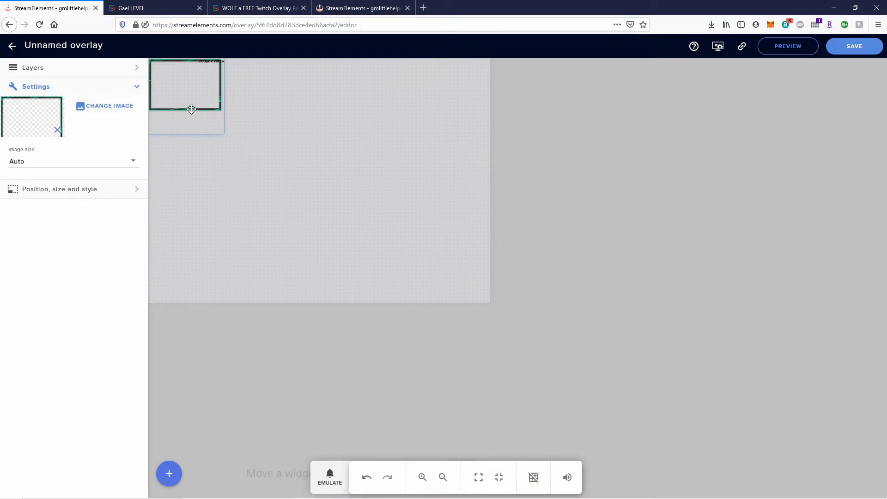
Resize and reposition the camera frame so it fills most of the 896 x 640 canvas.
left_click_drag(223, 133, 496, 326)
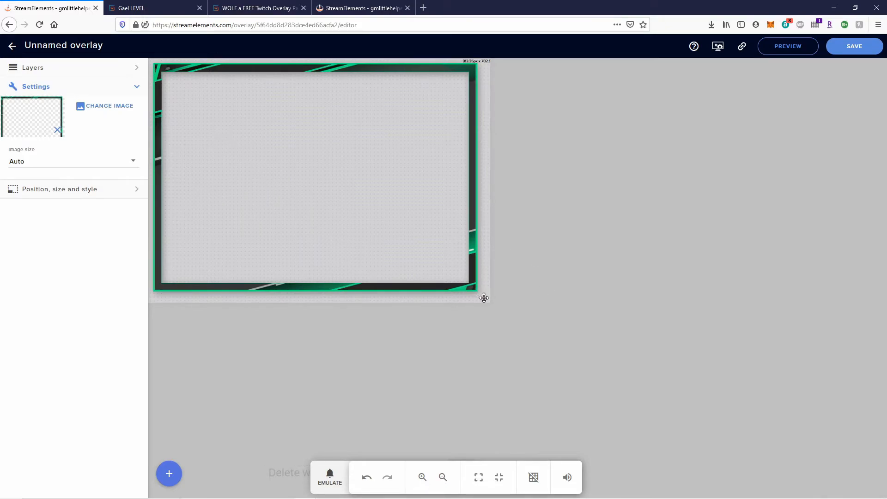
left_click_drag(476, 290, 413, 236)
left_click_drag(381, 211, 422, 232)
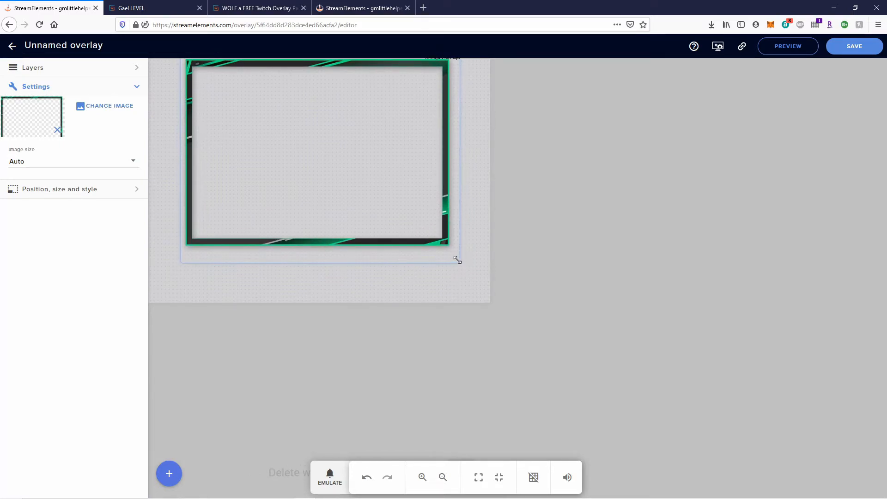
left_click_drag(457, 260, 474, 275)
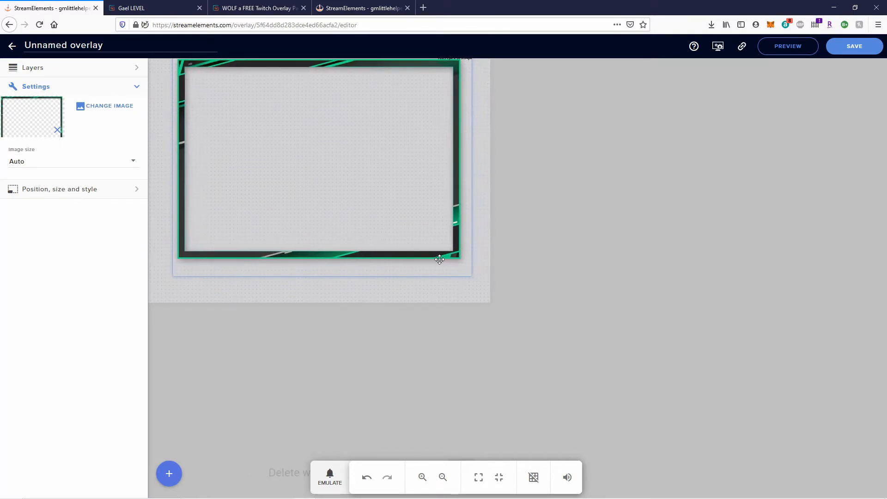
Save the overlay under the name 'Cam Overlay' and go back to My overlays.
left_click(841, 52)
left_click(547, 309)
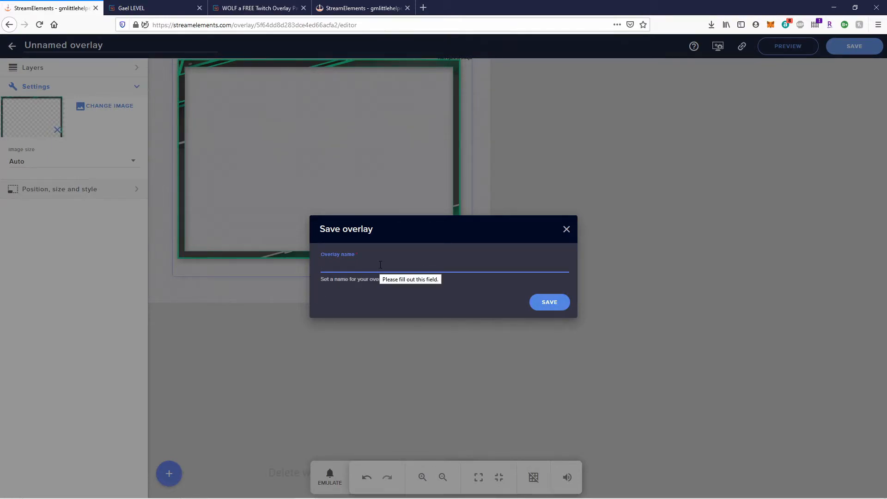
type("Cam Overlay")
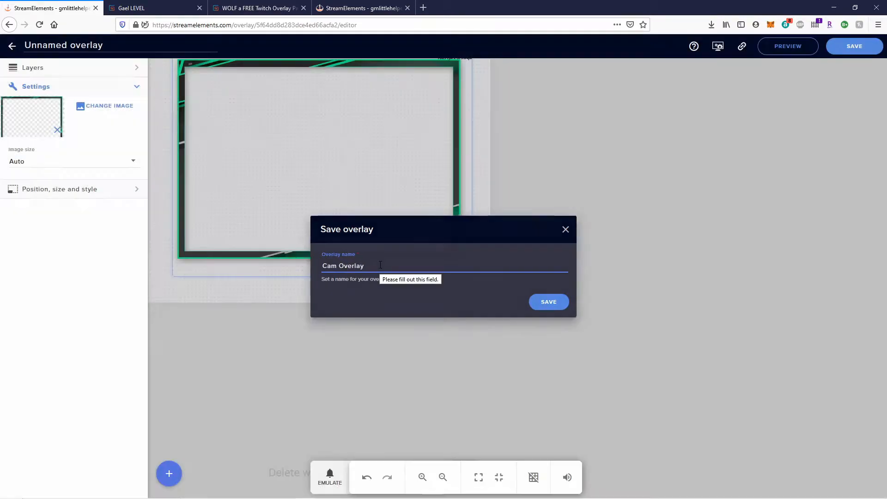
key("Return")
left_click(11, 46)
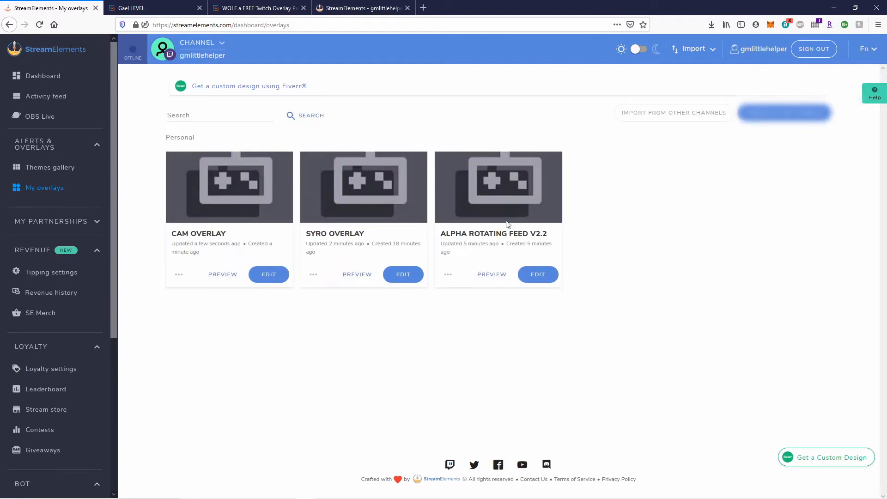
Duplicate the Alpha Rotating Feed V2.2 widget into Cam Overlay, then return to the overlays list.
left_click(527, 274)
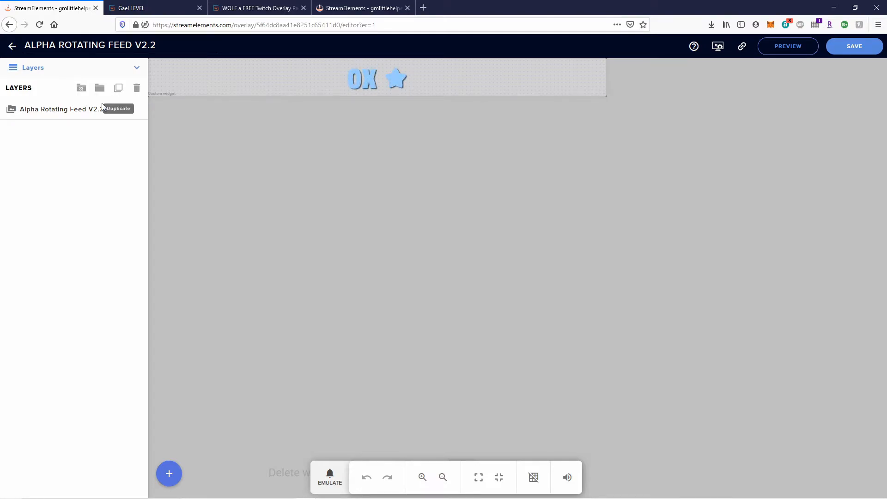
left_click(119, 89)
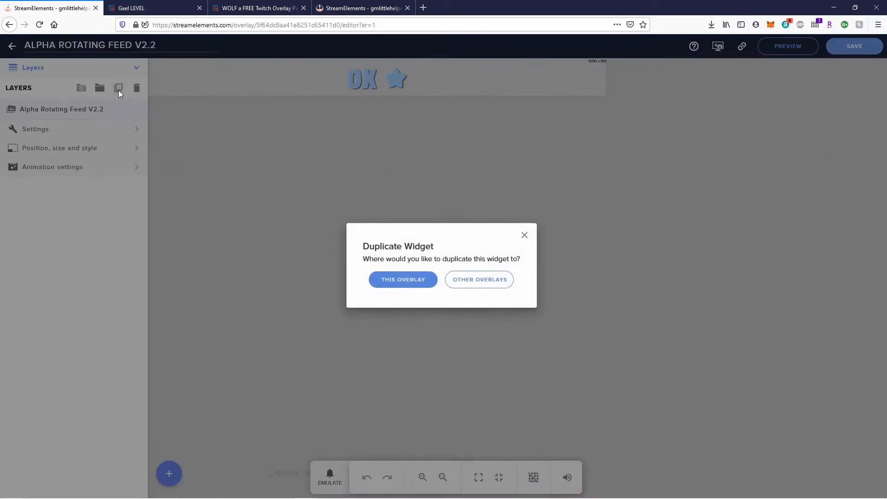
left_click(505, 279)
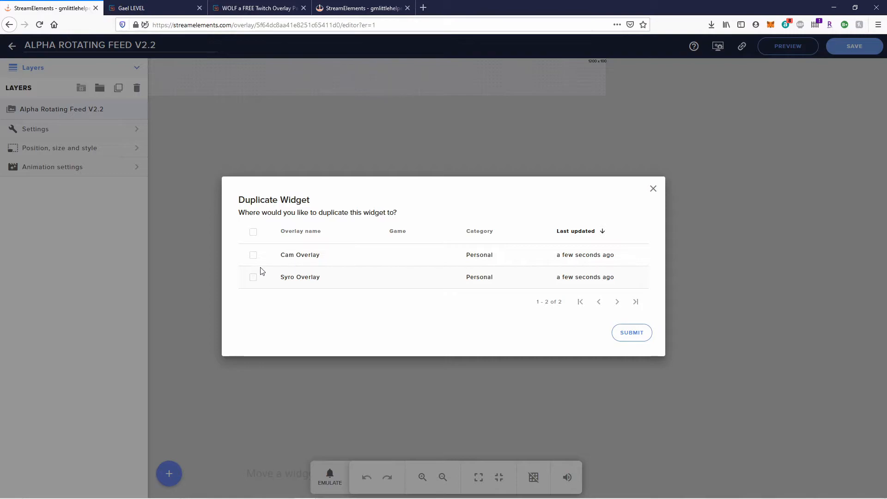
left_click(254, 255)
left_click(623, 333)
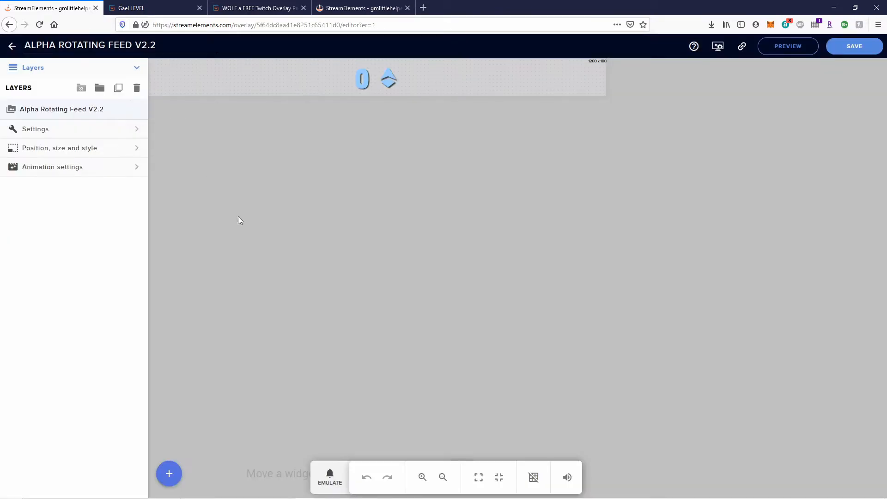
left_click(12, 48)
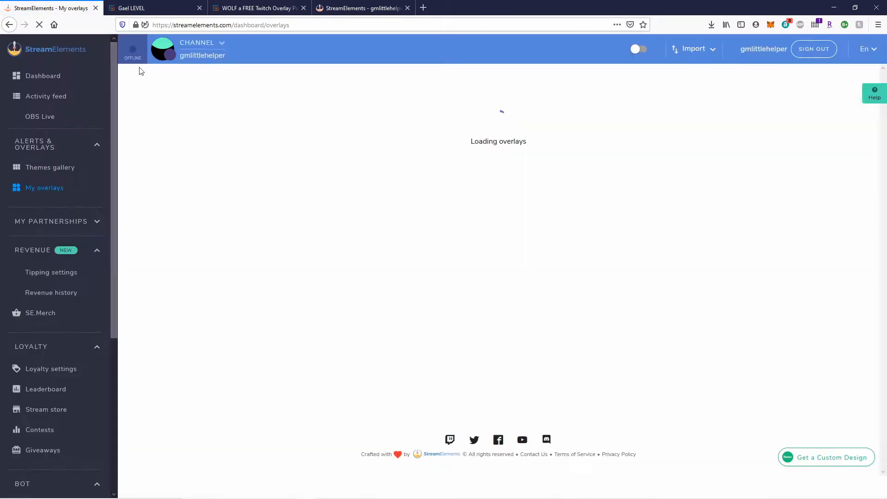
In Cam Overlay, move the Alpha Rotating Feed below the camera frame and narrow it to the frame's width.
left_click(277, 275)
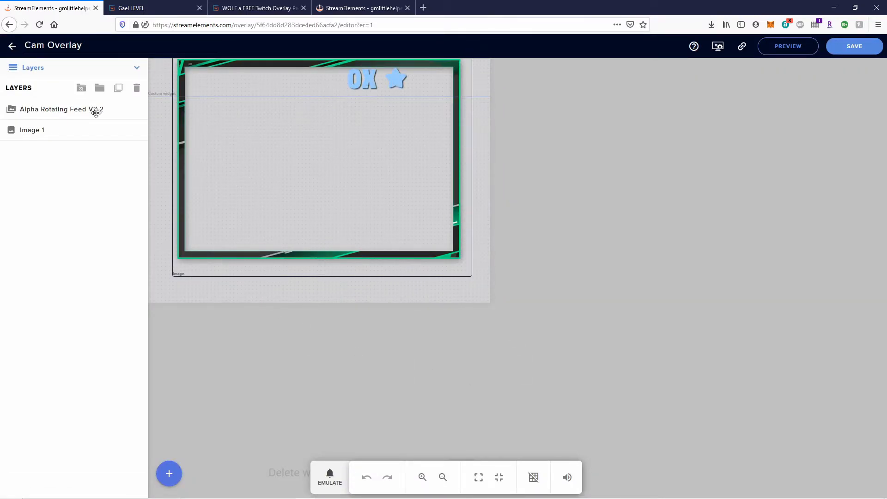
left_click(53, 111)
left_click_drag(401, 119, 322, 137)
left_click_drag(450, 155, 461, 293)
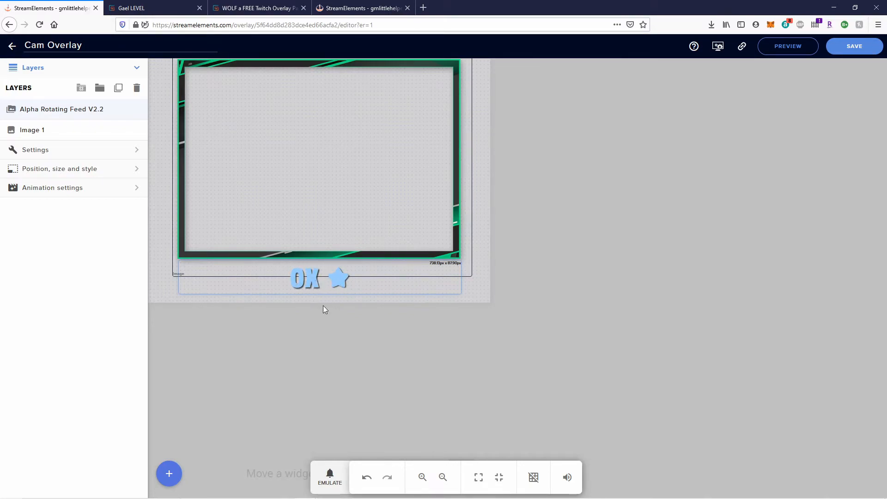
Reduce the rotating feed's Text font size from 80 to 65 under Text Options.
left_click(44, 151)
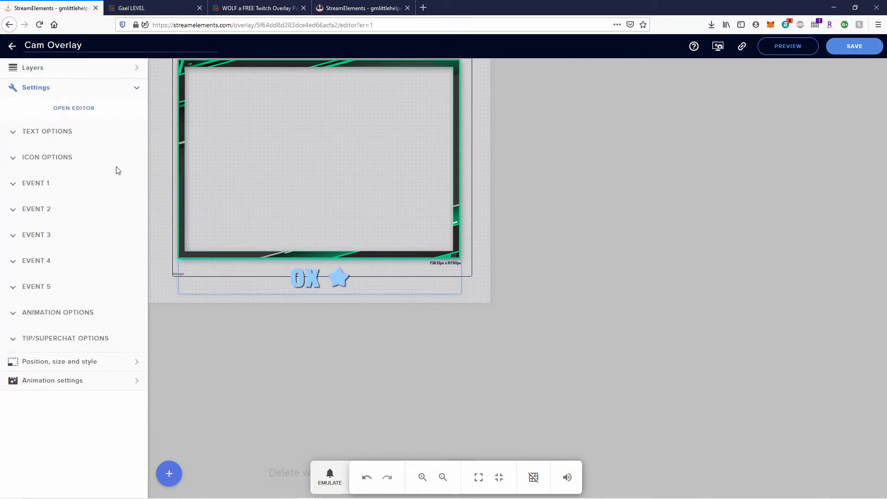
left_click(14, 131)
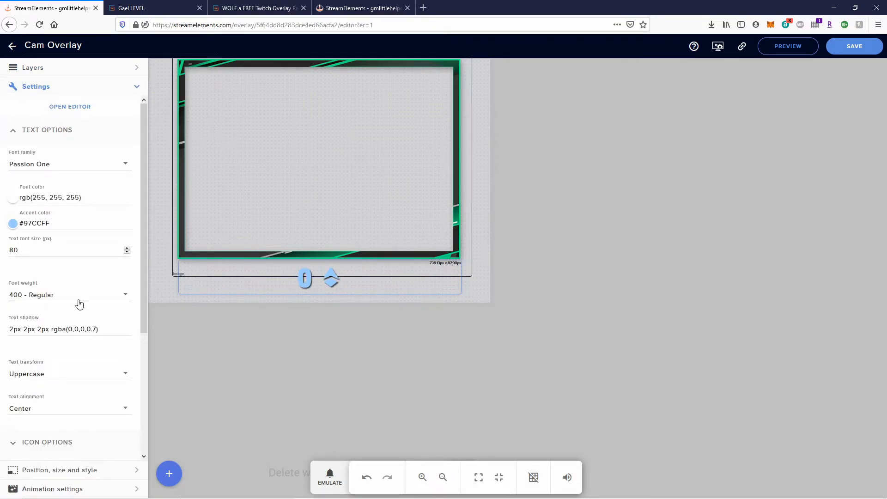
left_click(13, 443)
scroll(44, 401, "down", 2)
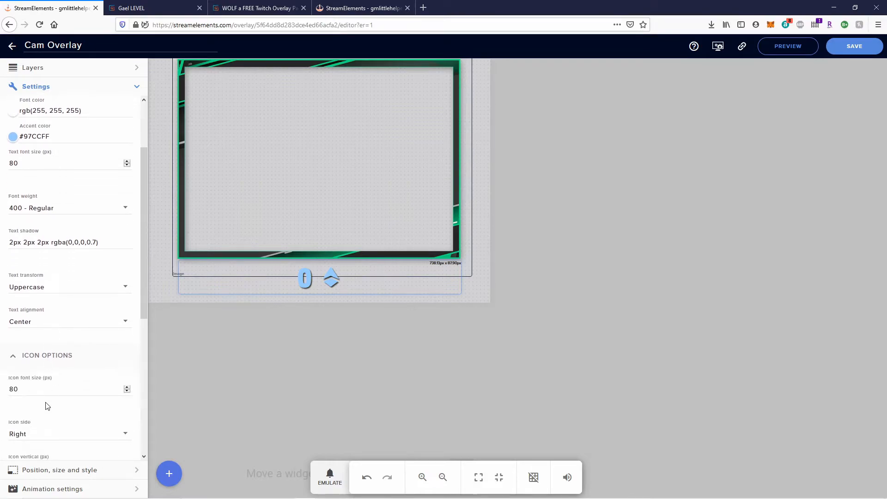
double_click(16, 156)
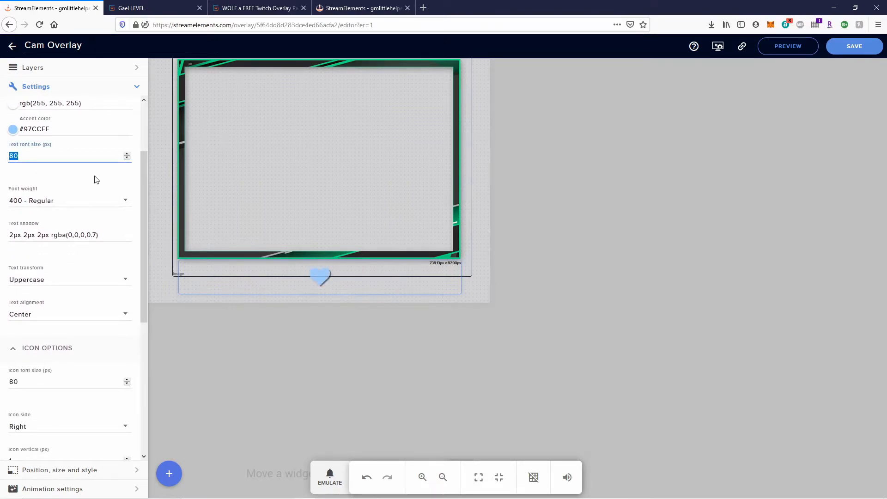
type("70")
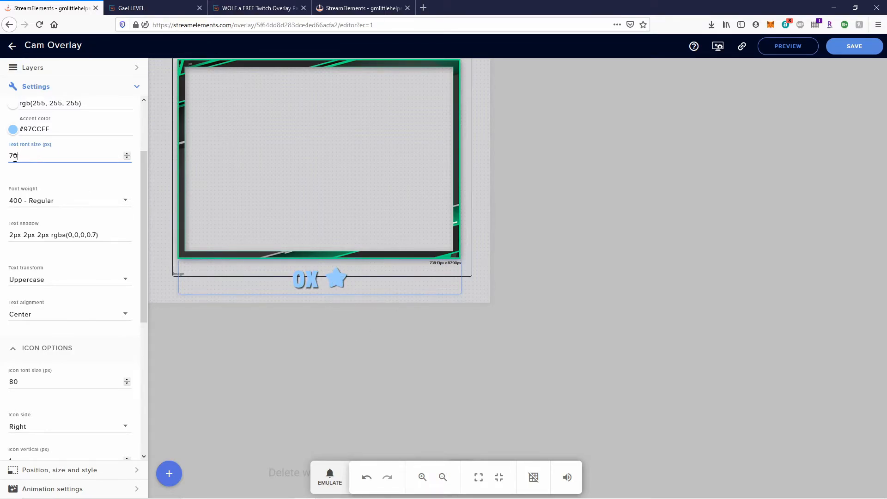
type("65")
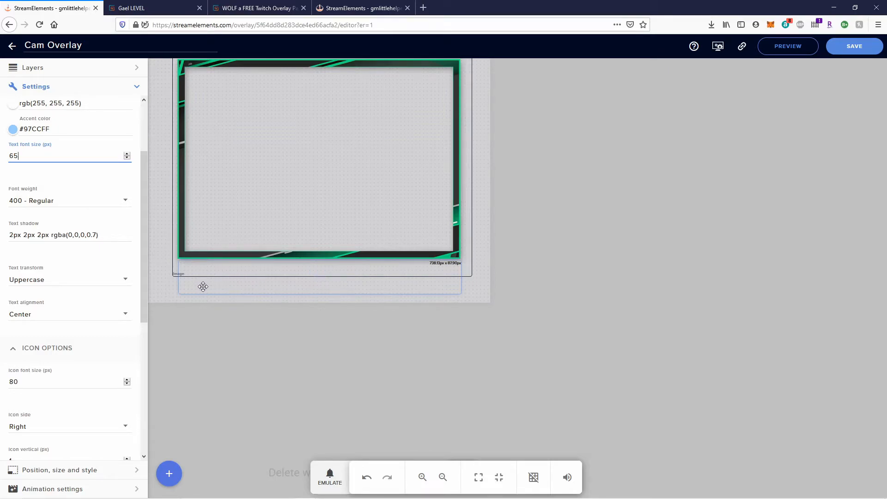
Save the Cam Overlay edits, including the 65 px feed text, and go back to My overlays.
left_click(846, 50)
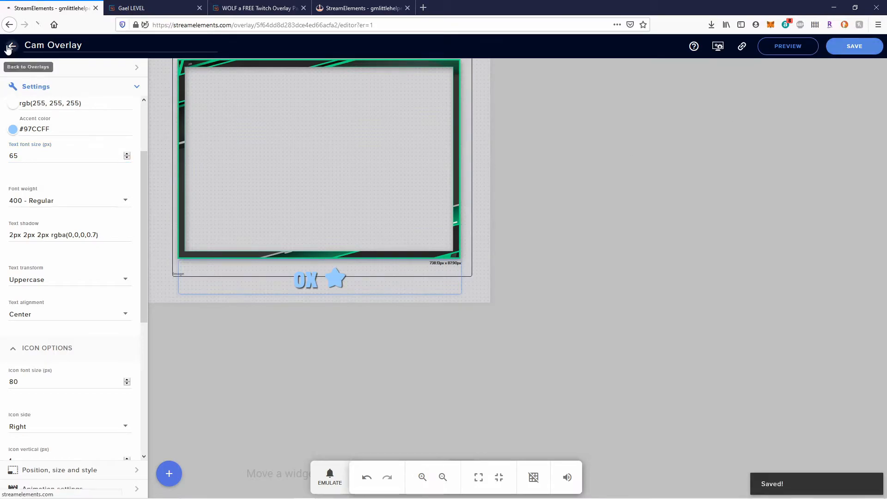
left_click(10, 46)
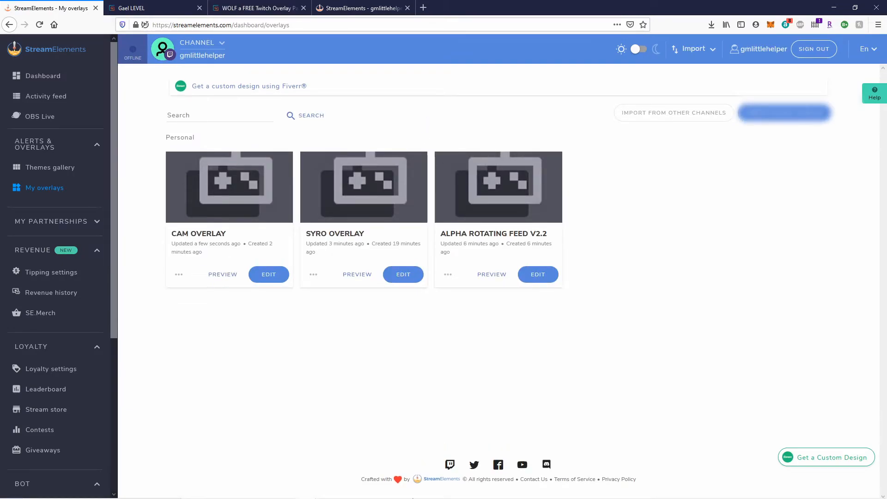
mouse_move(347, 495)
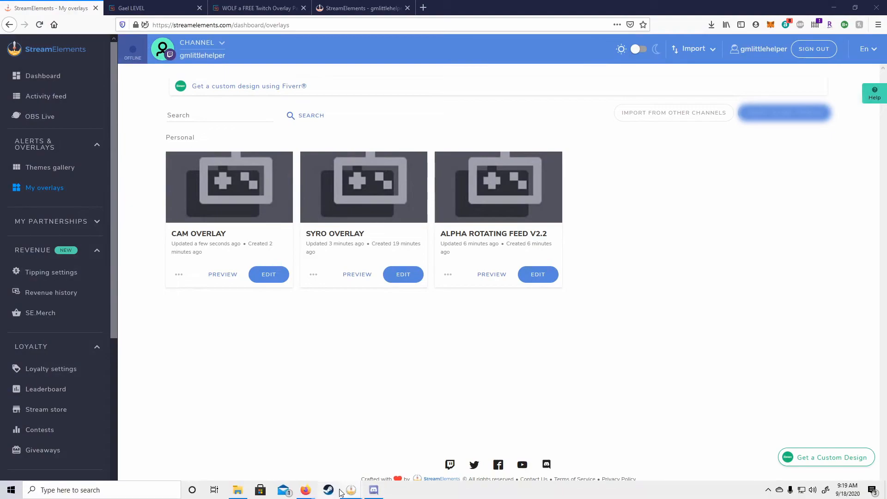
Create an empty OBS scene named 'Spyro Game Play'.
left_click(330, 450)
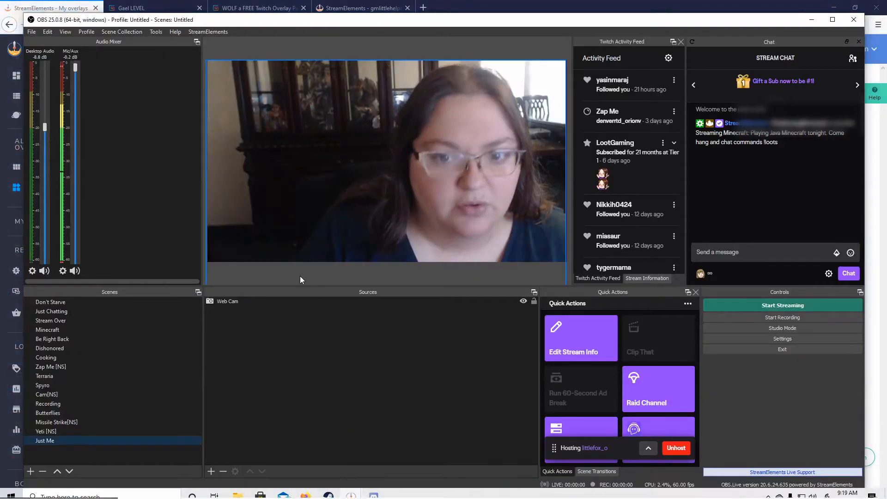
left_click(30, 471)
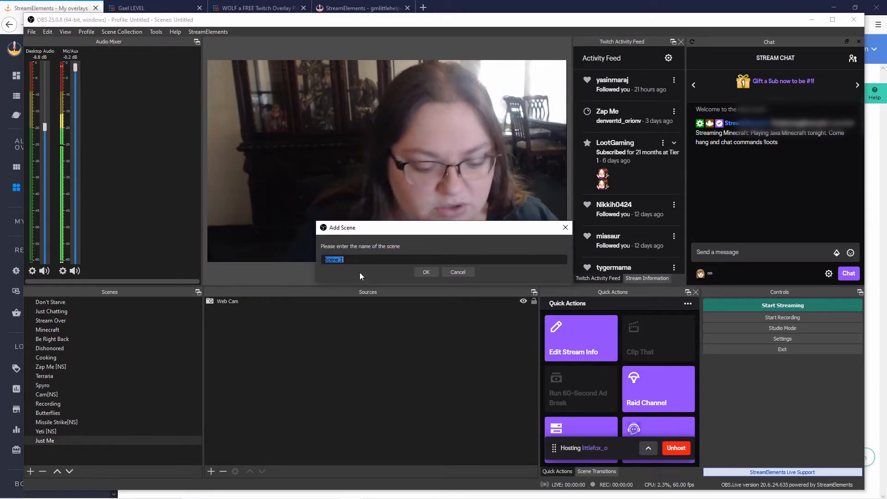
type("Spyro Game Play")
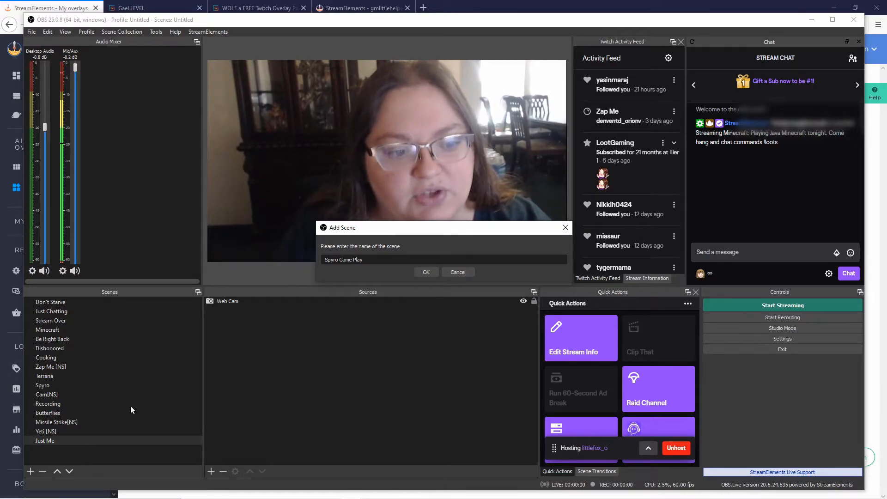
left_click(426, 272)
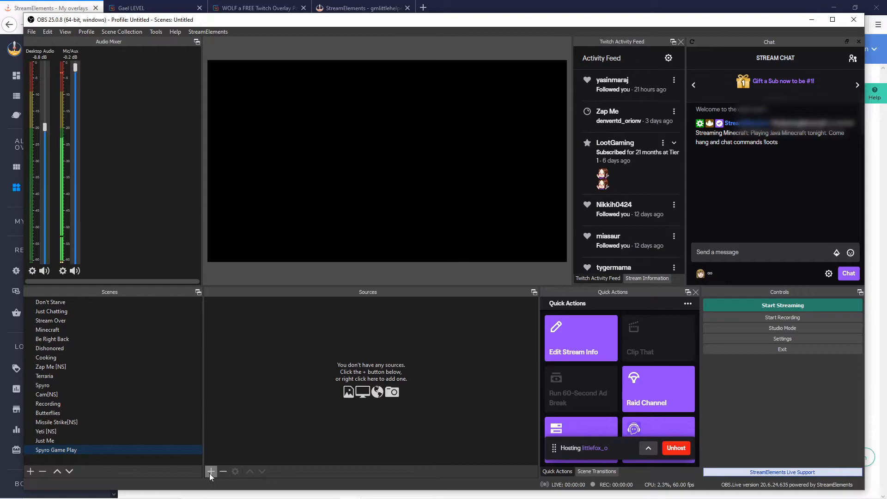
left_click(155, 496)
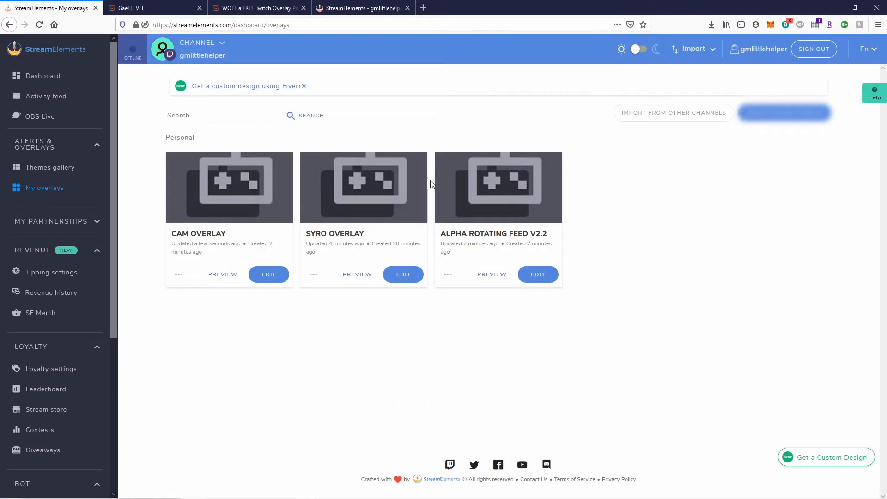
Copy the SYRO OVERLAY's URL from its options menu.
left_click(313, 274)
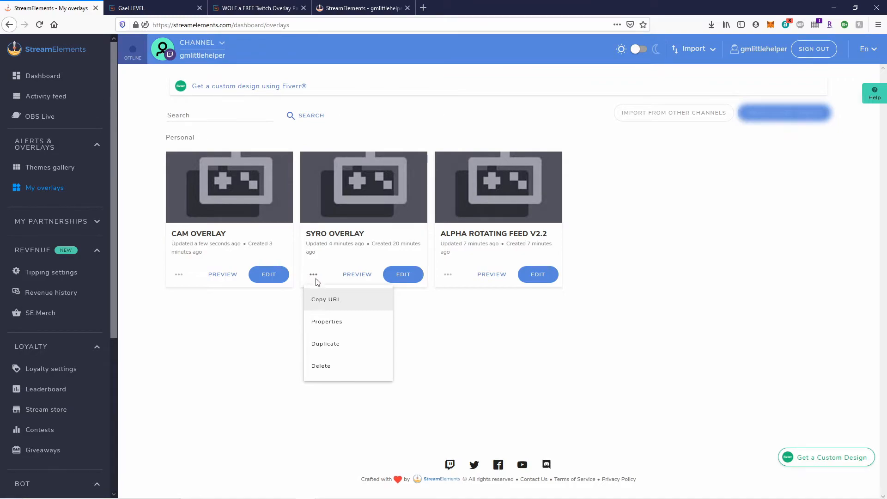
left_click(325, 301)
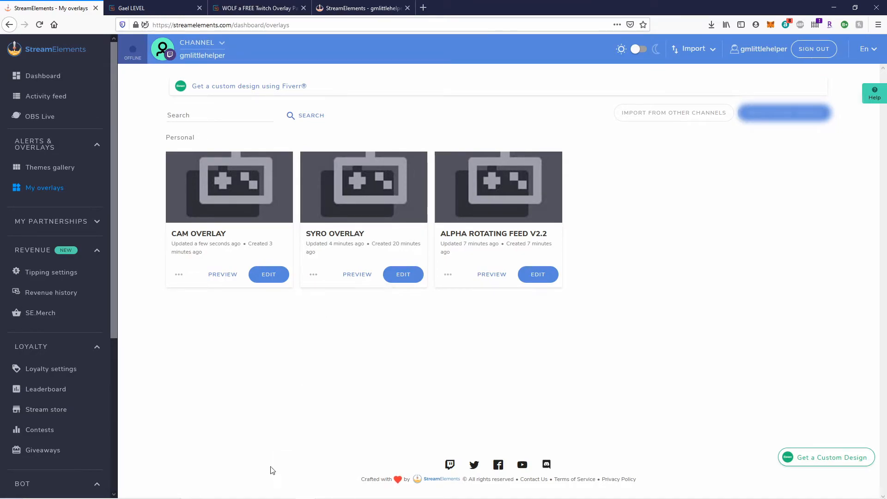
mouse_move(351, 490)
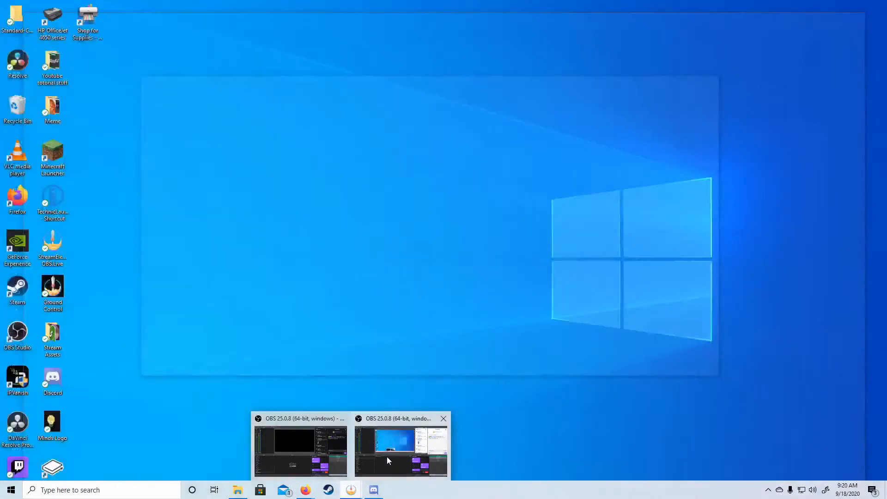
left_click(319, 457)
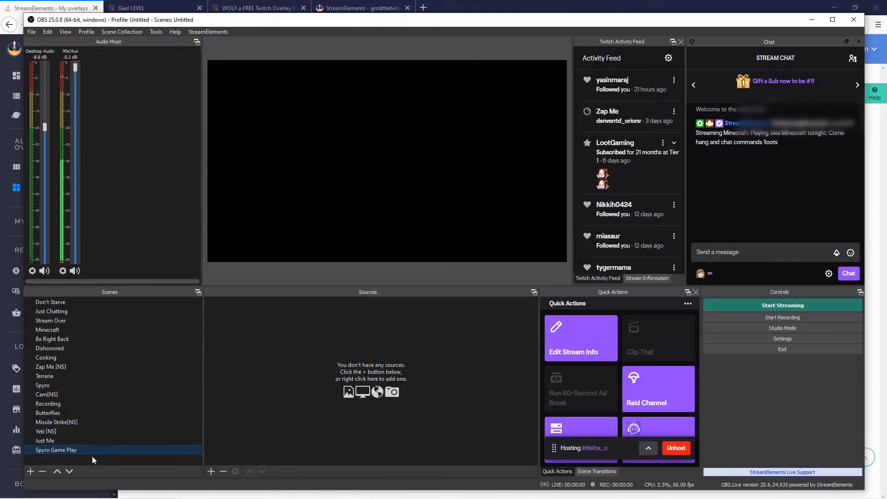
Add a browser source named 'Syro Game Overlay' to the scene.
left_click(212, 474)
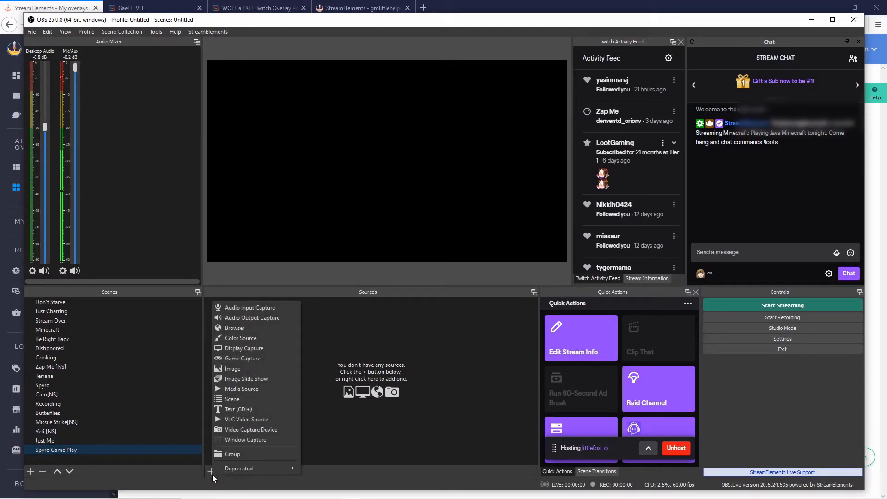
left_click(252, 329)
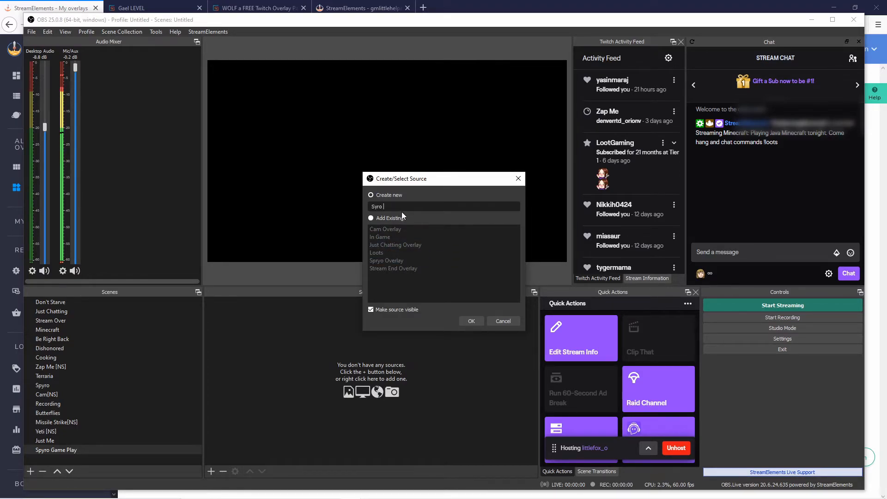
type("Syro Game Overlay")
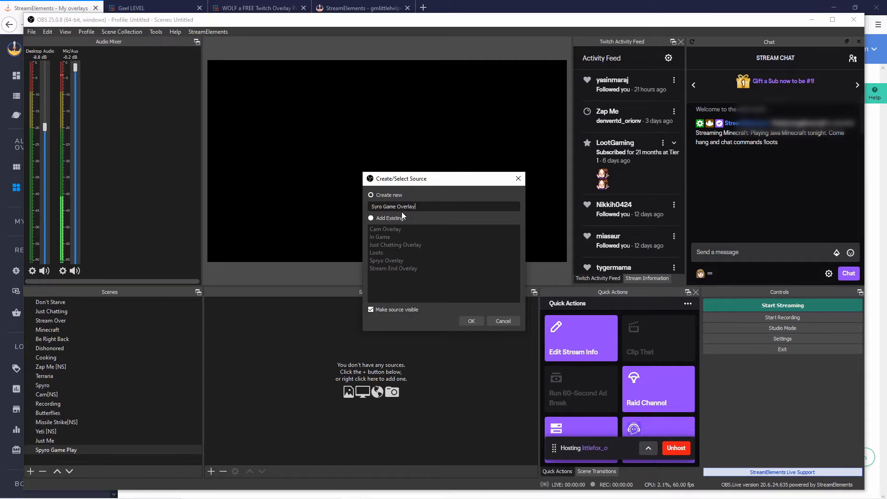
left_click(471, 322)
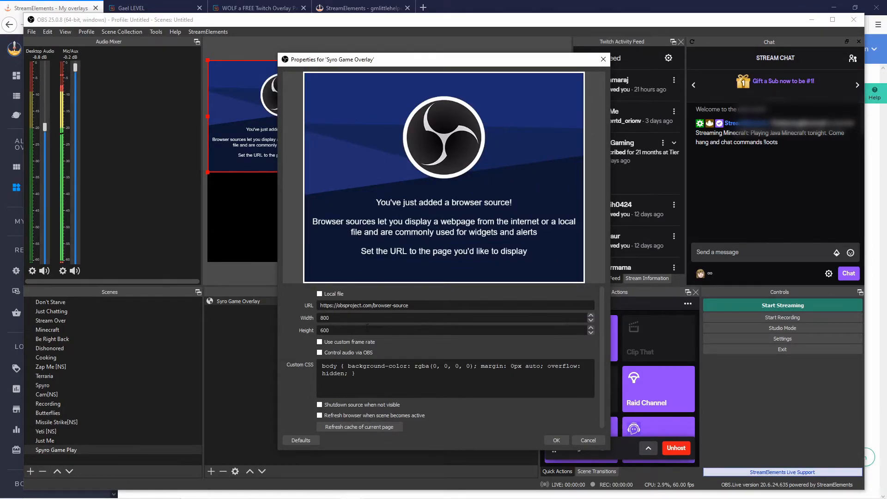
Paste the overlay URL and set the browser source size to 1920×1080.
left_click_drag(420, 305, 297, 312)
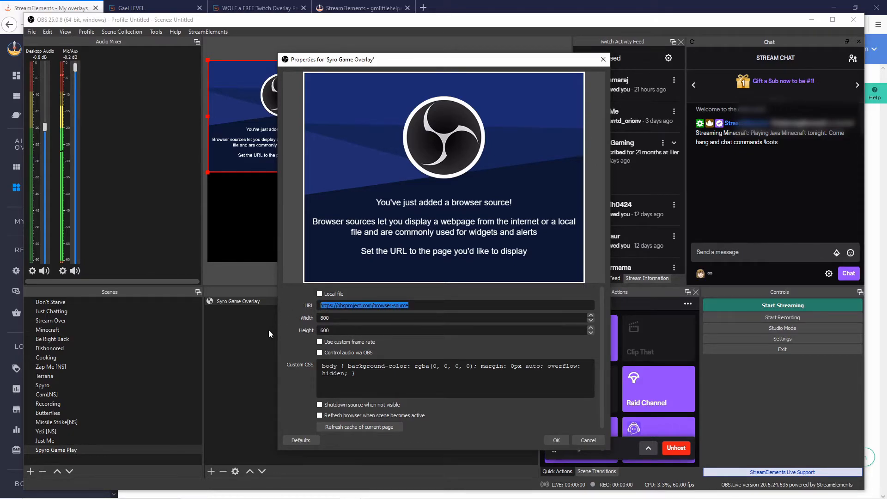
key("ctrl+v")
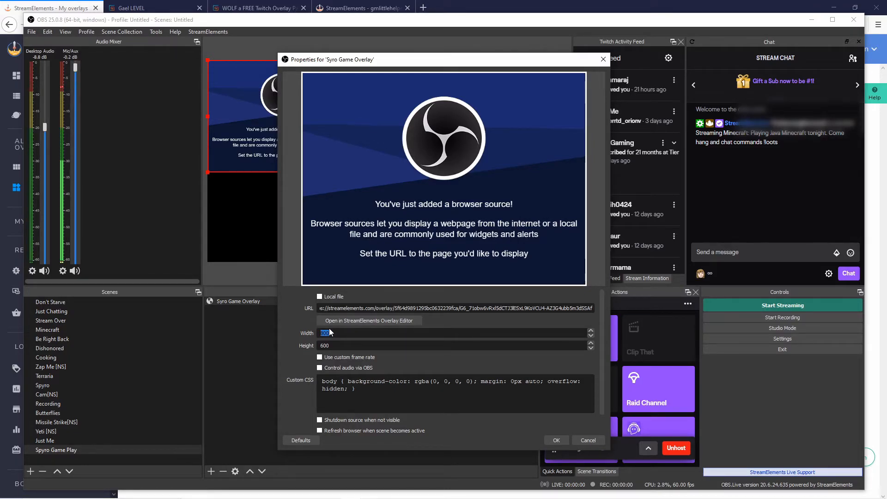
type("1920")
double_click(327, 343)
type("1980")
key("BackSpace")
key("BackSpace")
key("BackSpace")
left_click(556, 440)
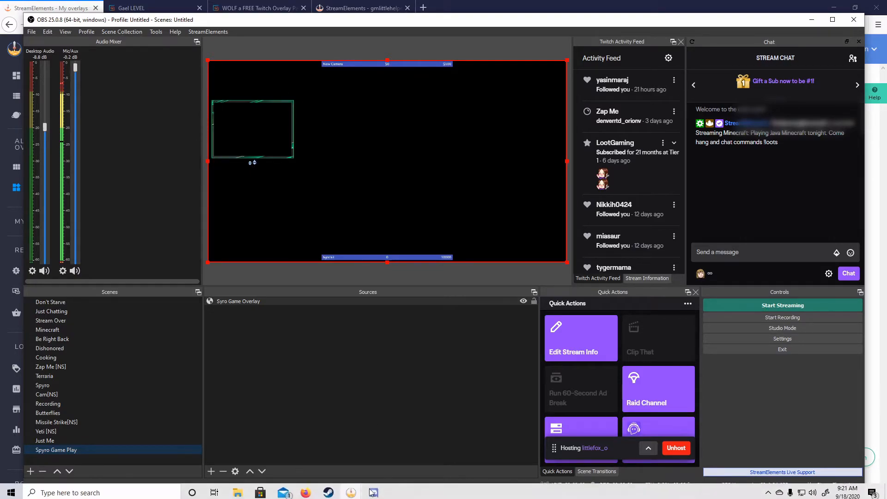
Launch Paint from the Windows search.
left_click(11, 493)
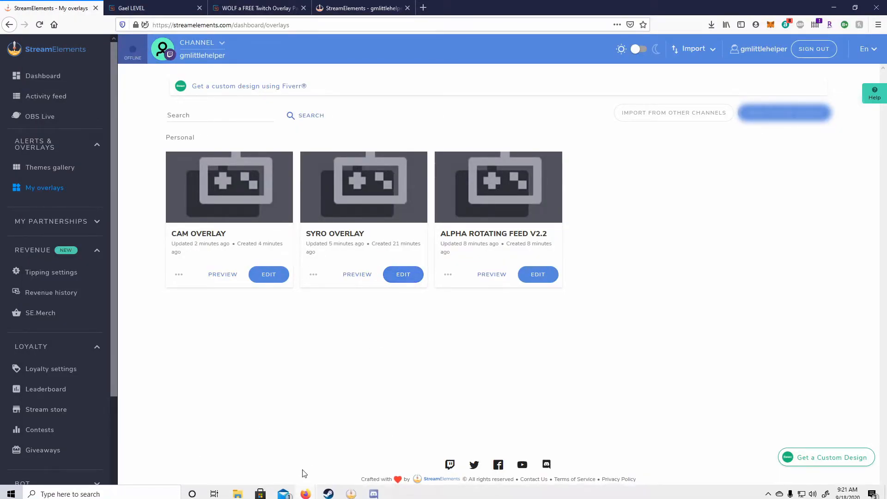
left_click(171, 490)
type("paint")
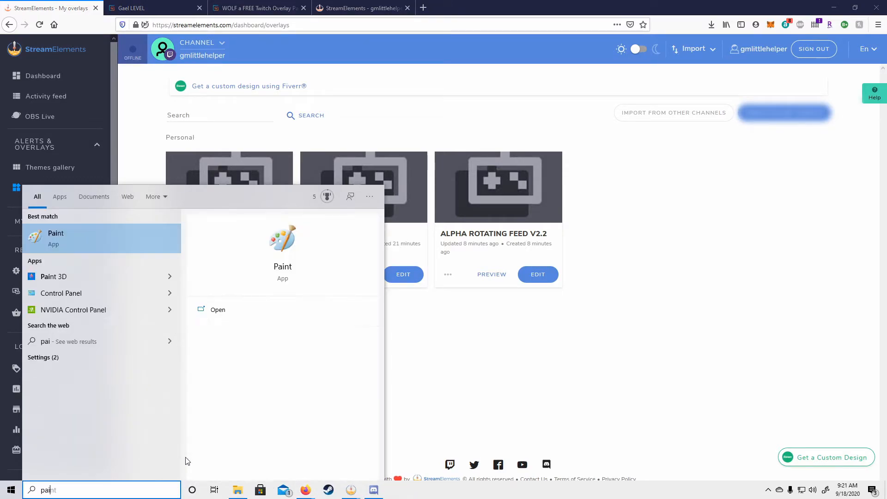
key("Return")
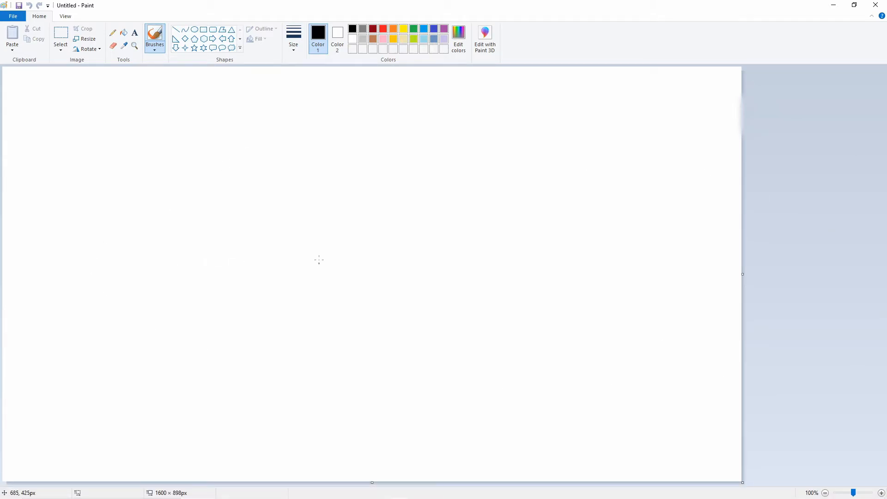
Open Camera overlay3 from Desktop > Youtube totorial stuff.
left_click(13, 17)
left_click(56, 51)
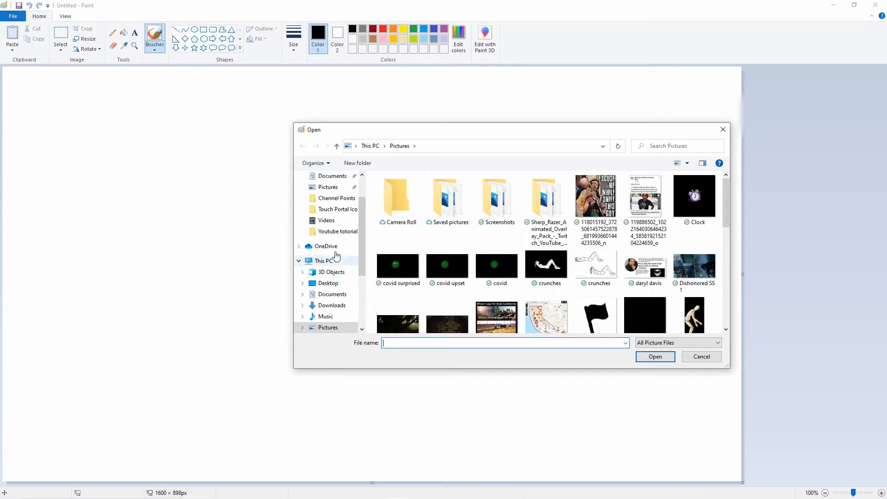
left_click(328, 282)
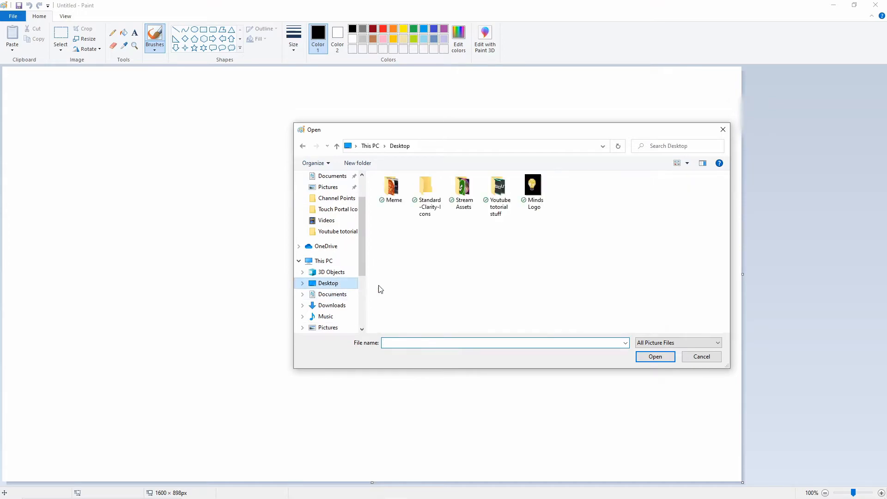
double_click(499, 192)
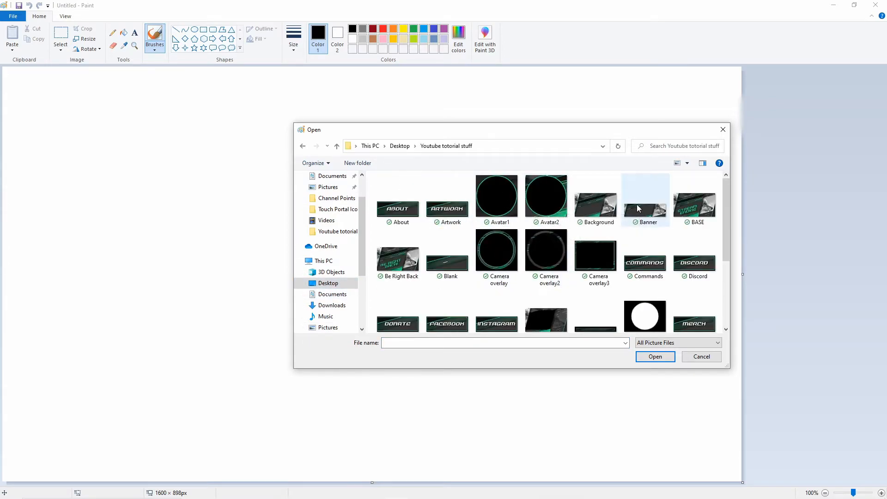
double_click(591, 255)
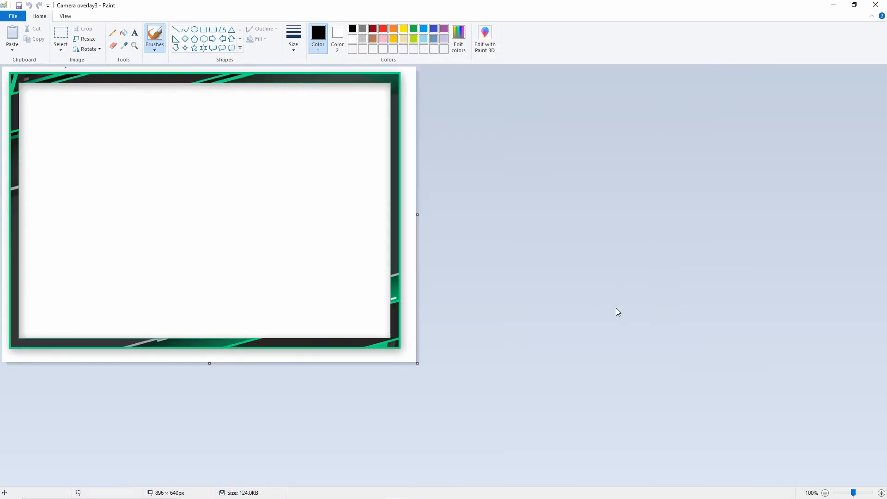
Pick the frame border's green in Paint and read its RGB values: 15, 223, 127.
left_click(123, 46)
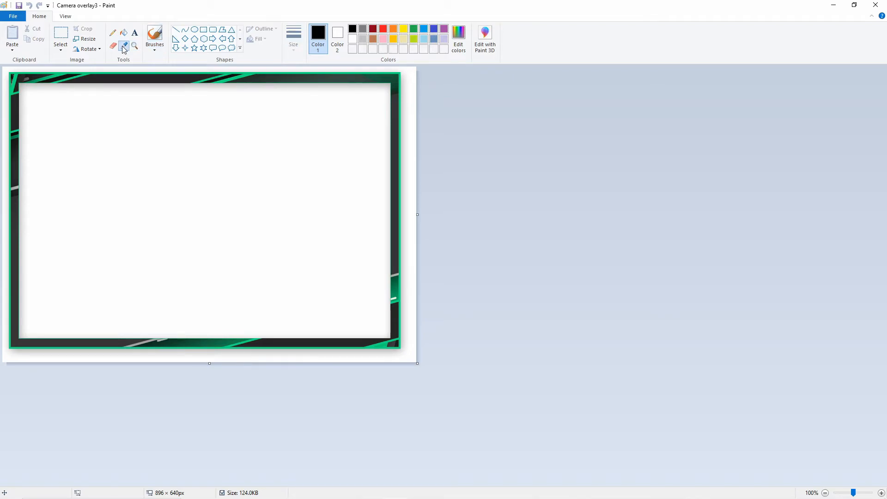
left_click(459, 35)
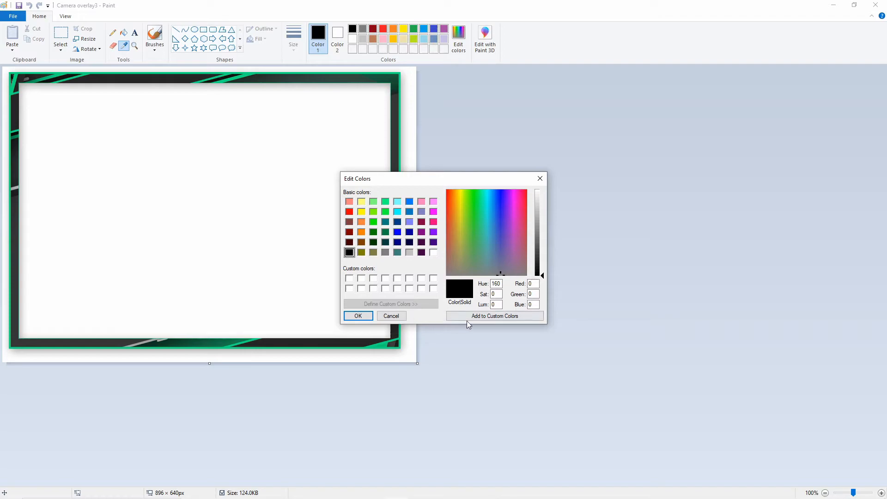
left_click(540, 178)
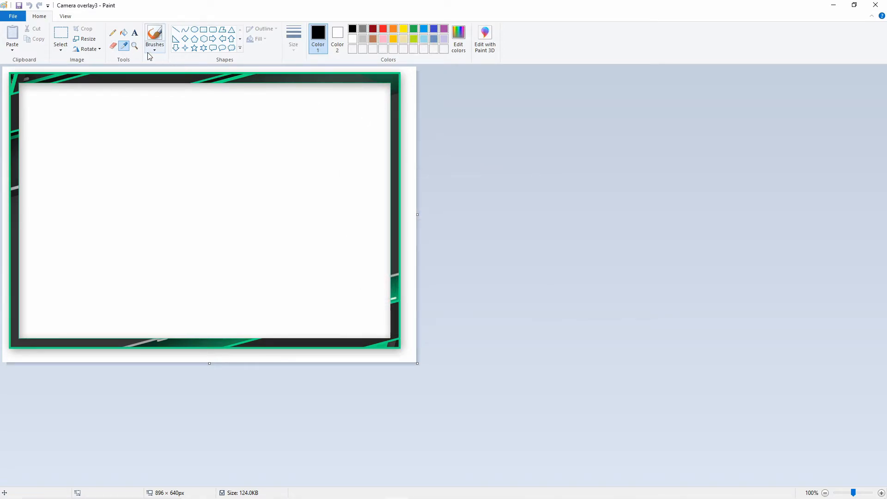
left_click(235, 83)
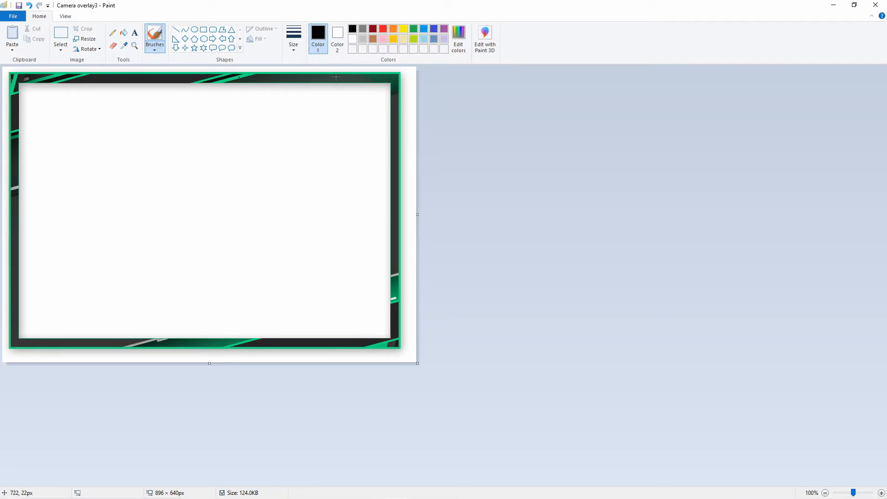
left_click(125, 48)
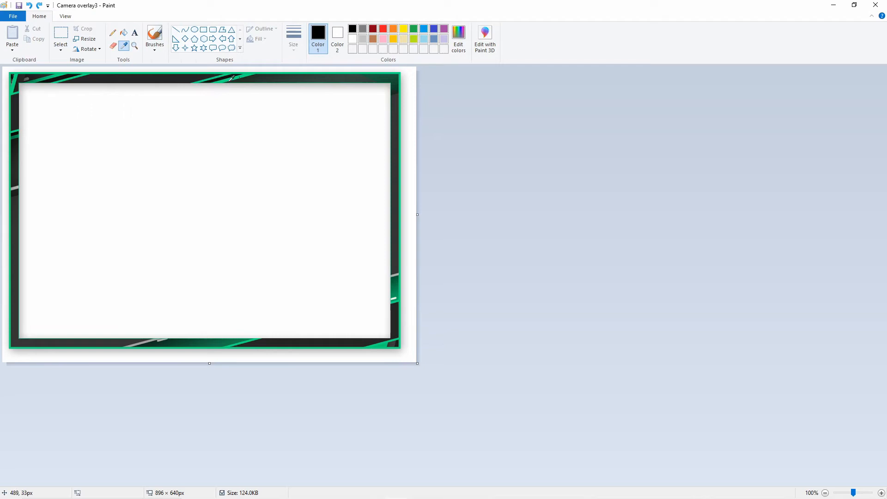
left_click(230, 79)
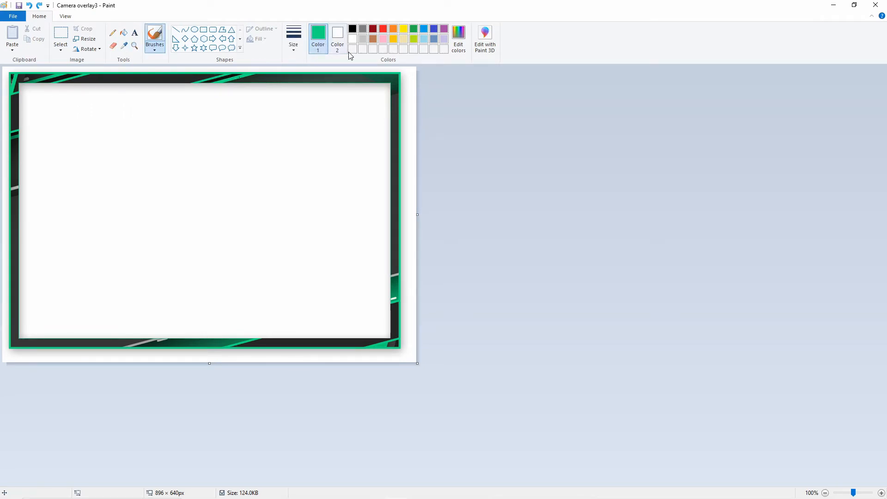
left_click(458, 39)
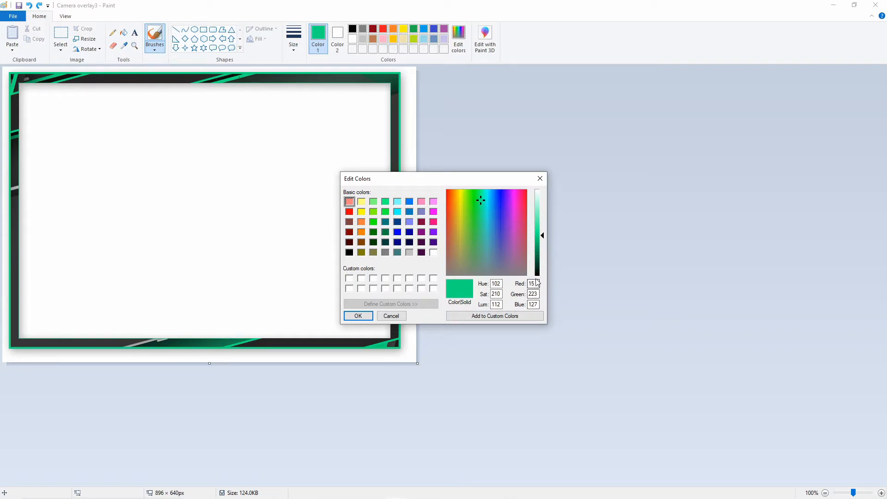
mouse_move(266, 488)
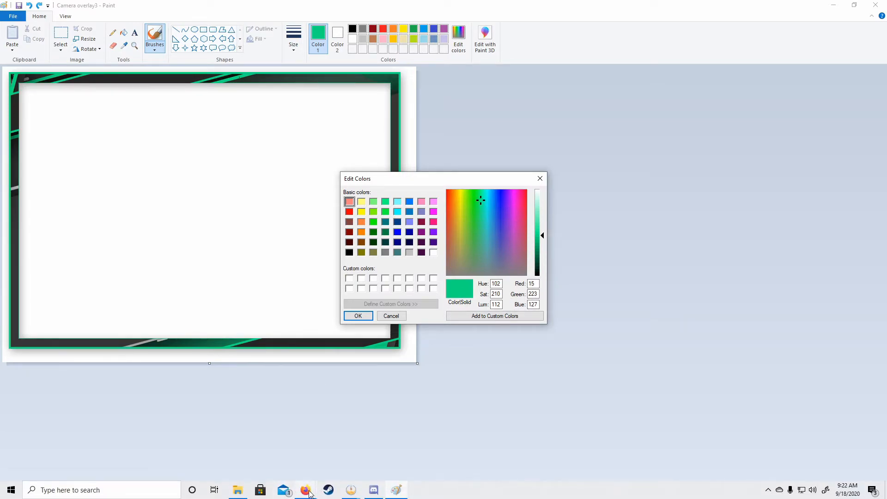
mouse_move(309, 492)
left_click(317, 454)
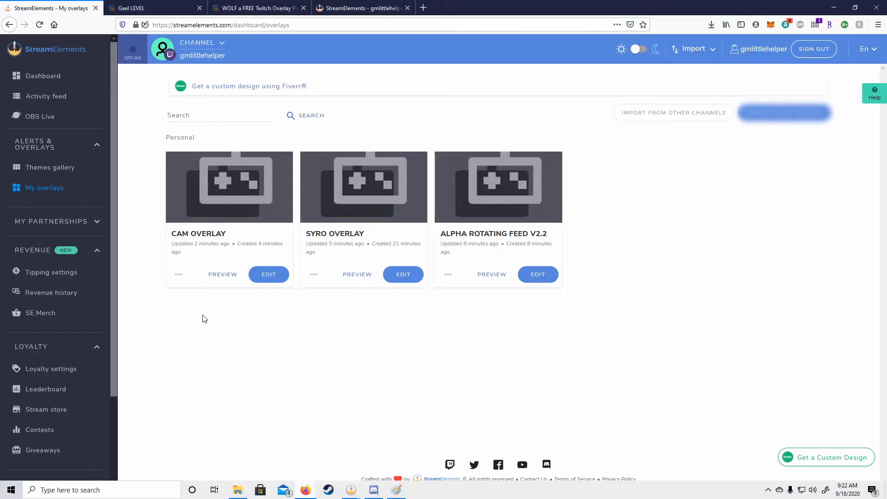
Edit SYRO OVERLAY and show the New Camera goal bar's settings.
left_click(406, 277)
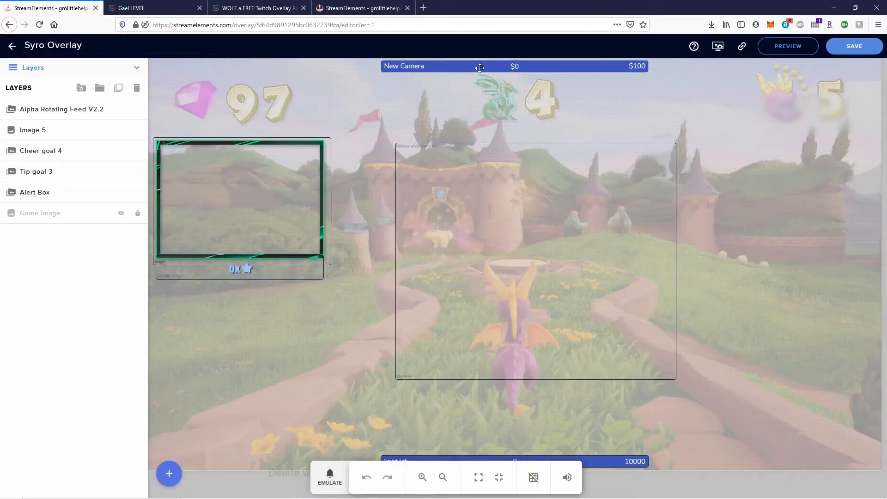
left_click(472, 68)
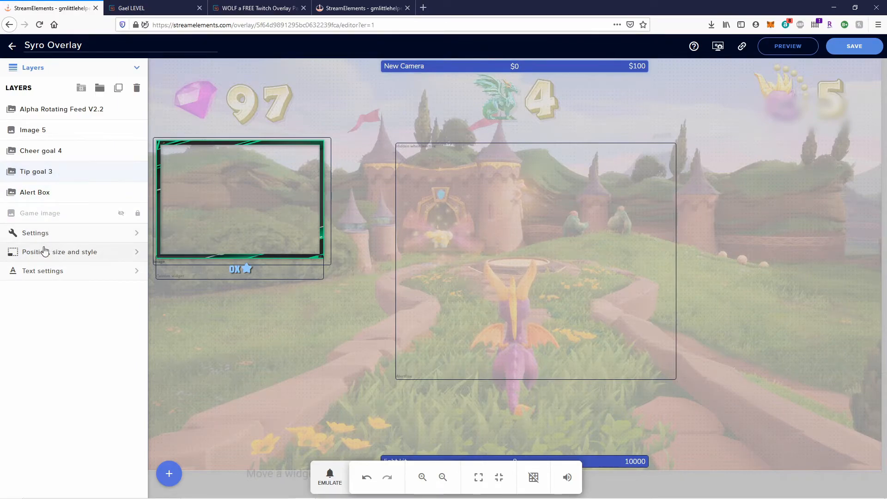
left_click(136, 233)
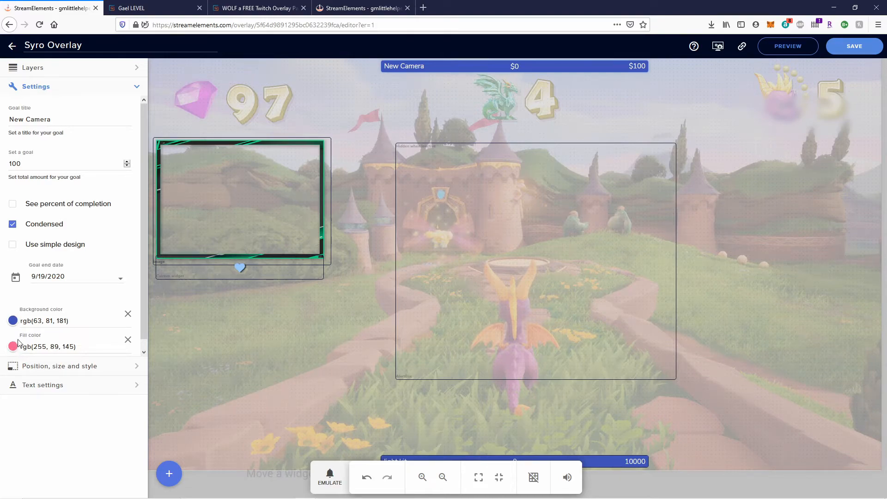
mouse_move(379, 497)
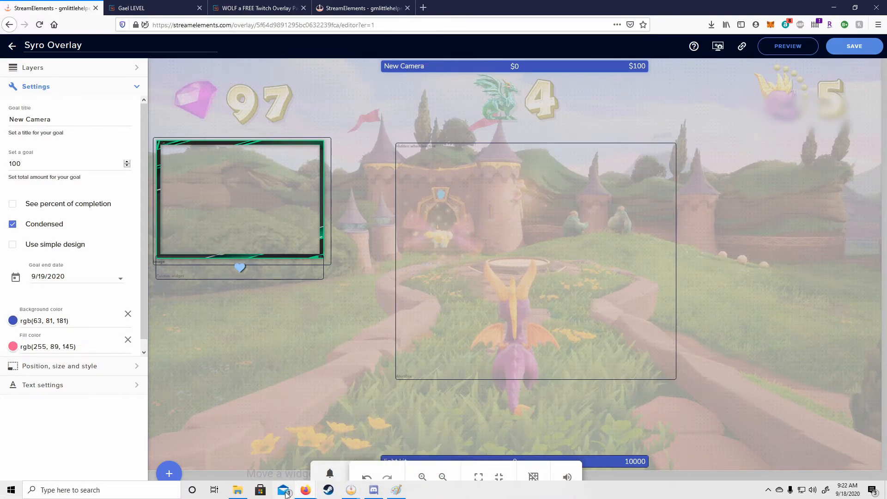
left_click(391, 494)
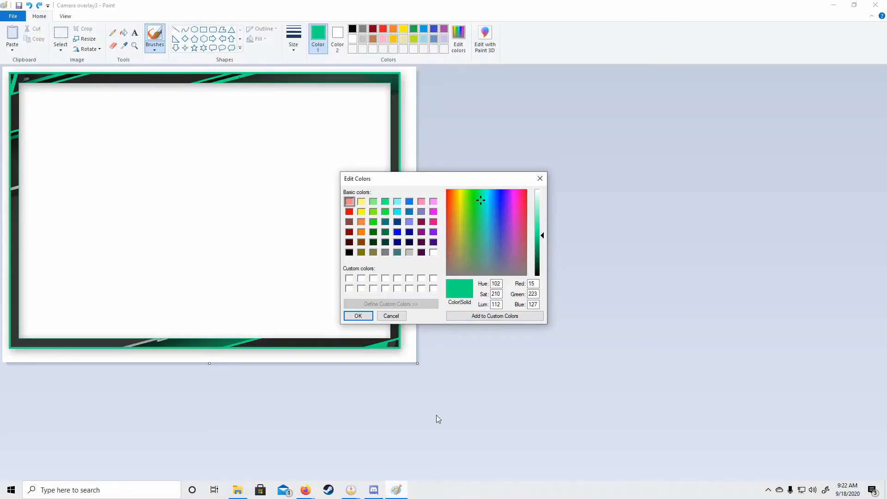
Pick the frame's dark grey border colour and read its RGB values: 37, 37, 37.
left_click(540, 178)
left_click(124, 45)
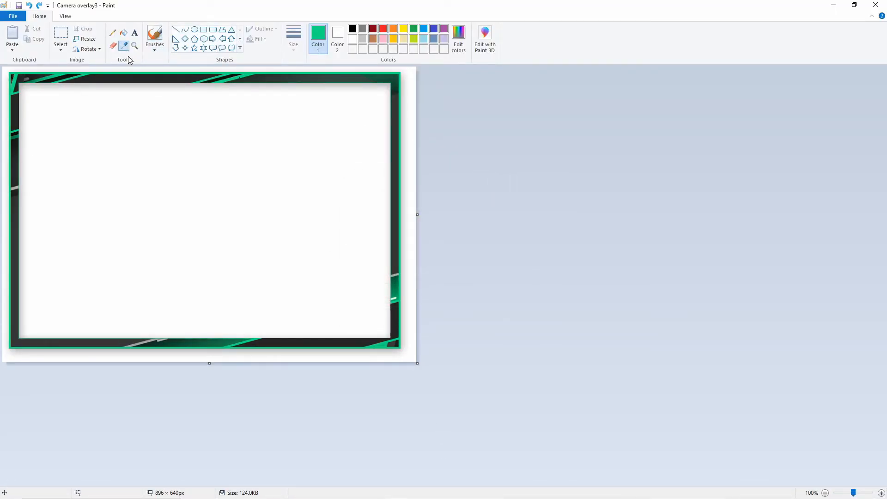
left_click(180, 79)
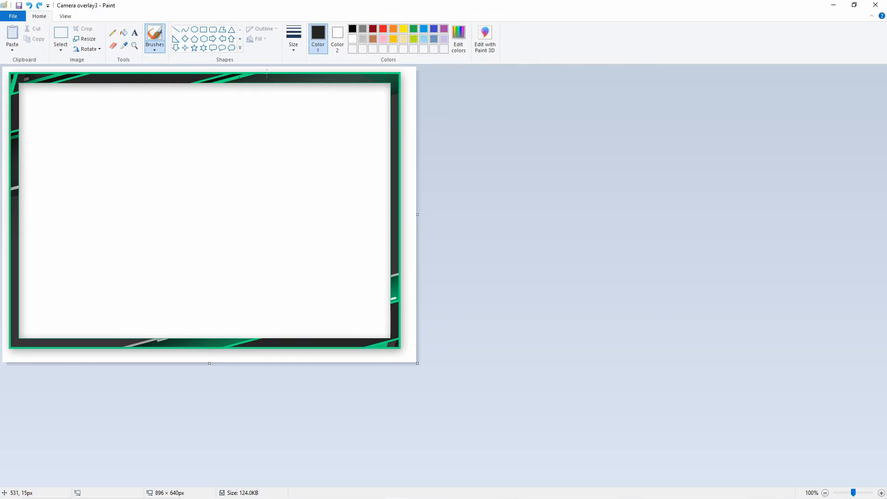
left_click(458, 40)
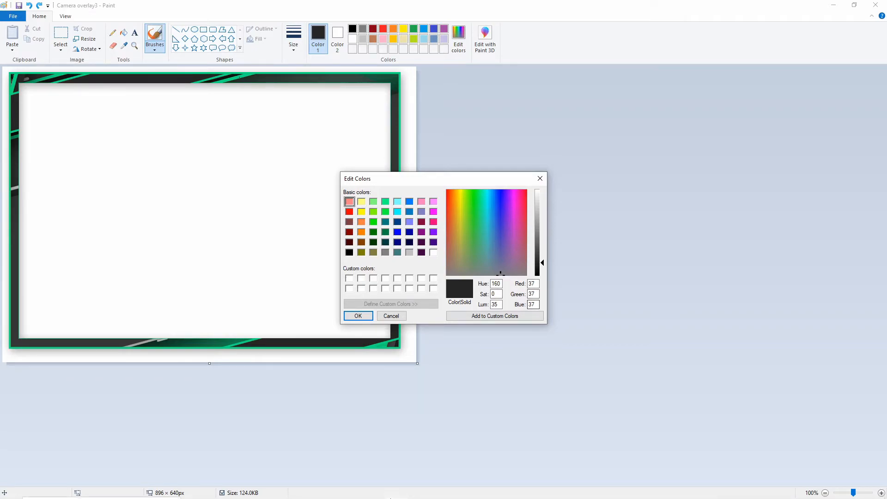
mouse_move(388, 494)
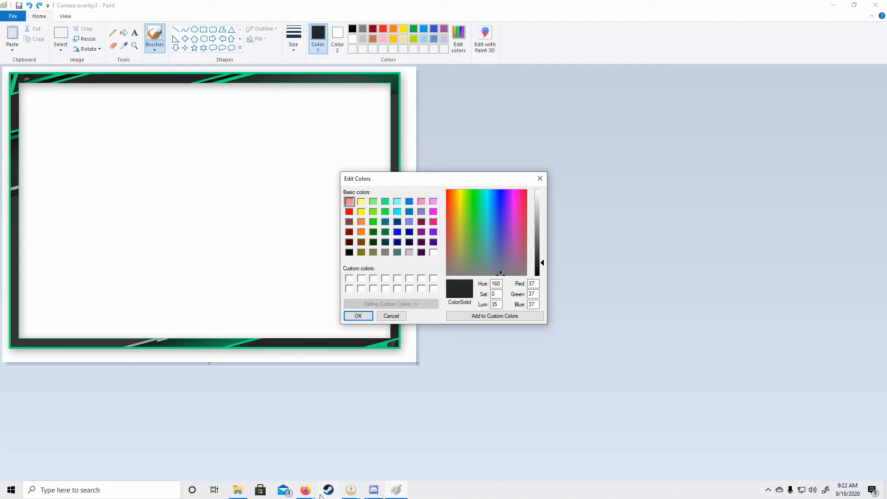
Change the New Camera goal's background colour to 37,37,37.
mouse_move(305, 490)
left_click(338, 461)
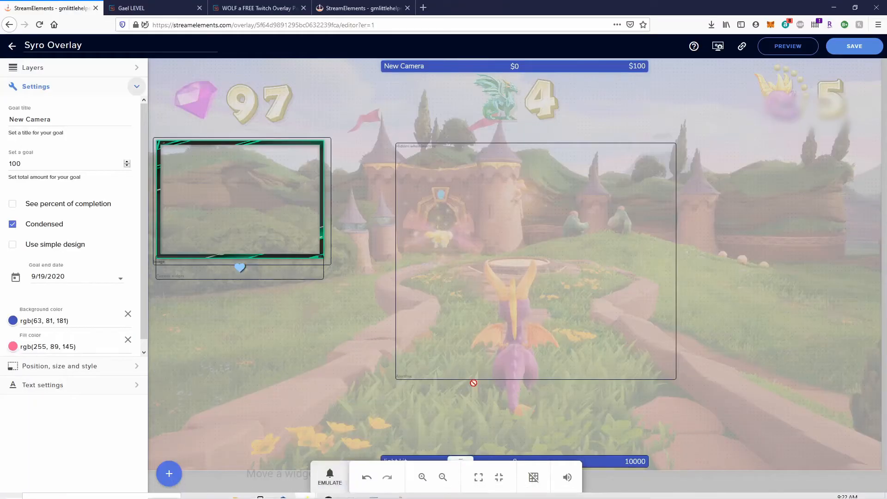
left_click(14, 321)
left_click(64, 322)
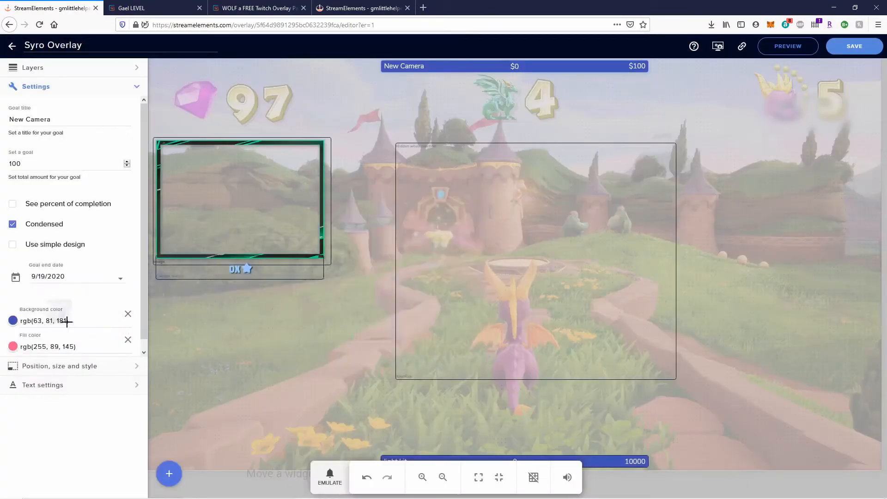
left_click_drag(67, 322, 35, 322)
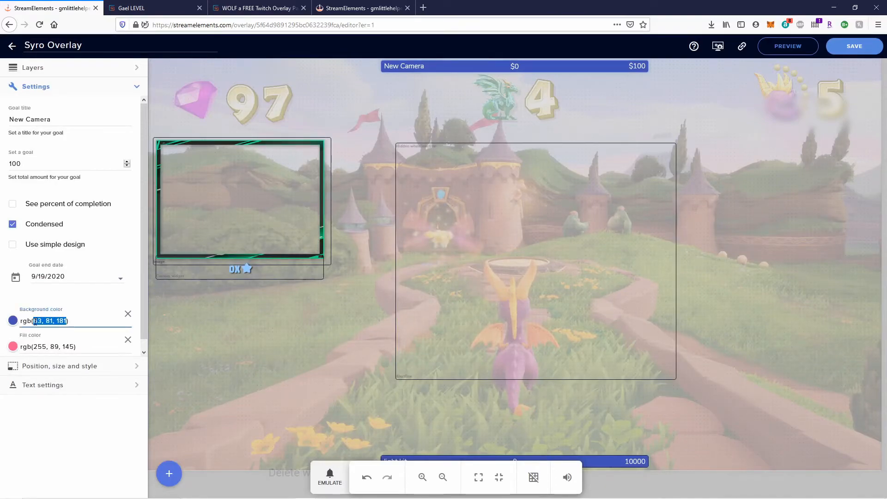
type("37")
type(",37")
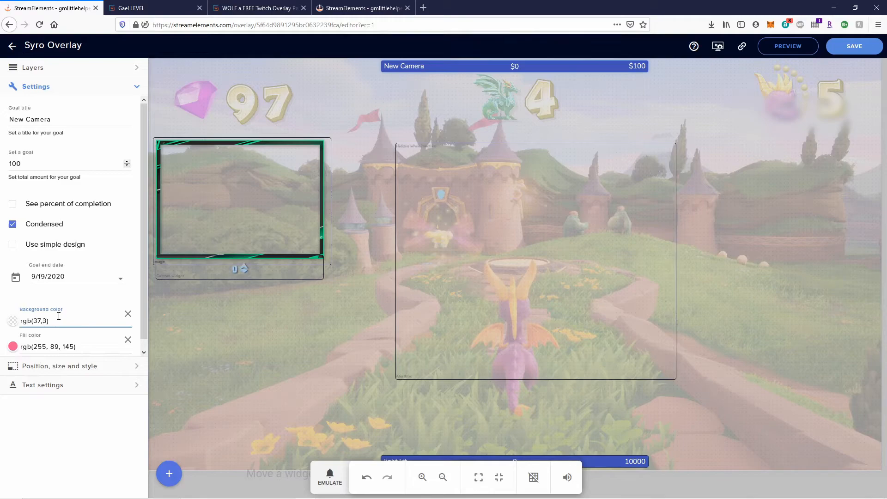
type(",37")
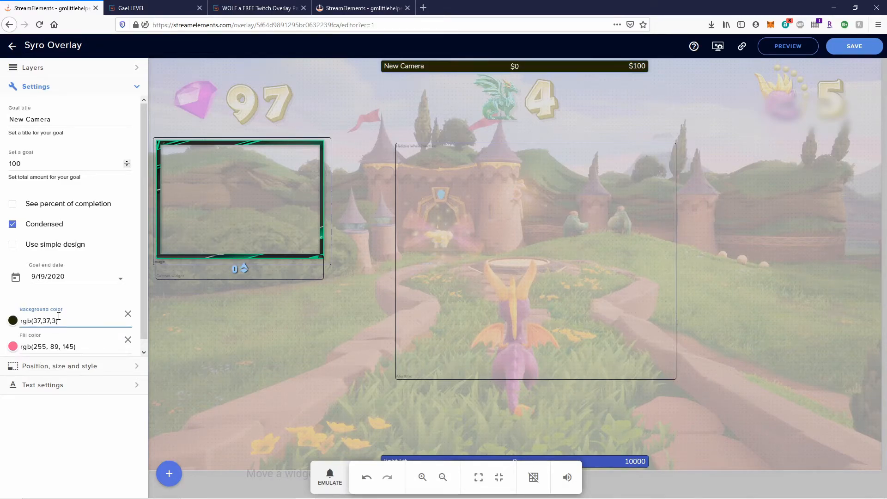
left_click(84, 420)
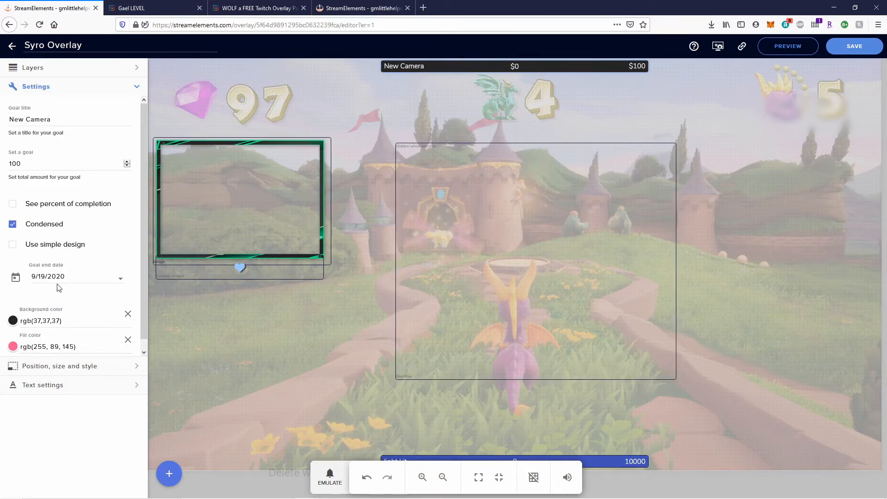
Select the light kit goal bar and enter 37,37,37 as its background colour.
left_click(600, 463)
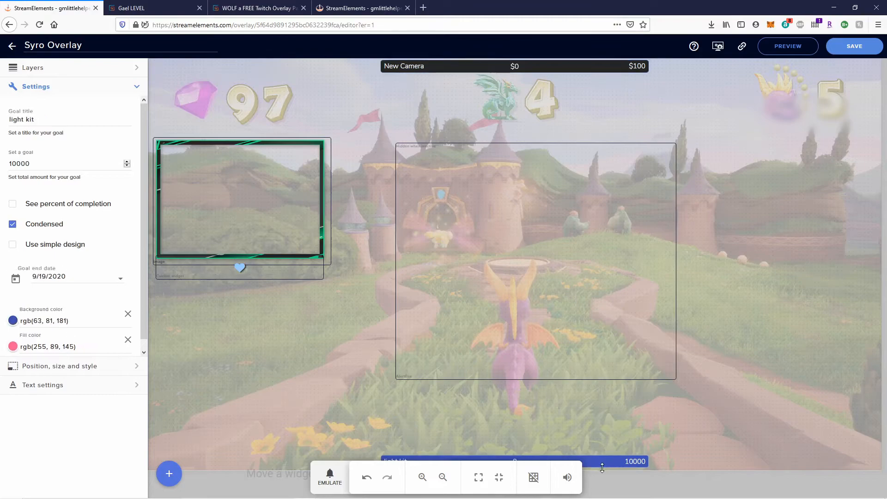
left_click_drag(67, 321, 32, 321)
left_click_drag(32, 321, 69, 328)
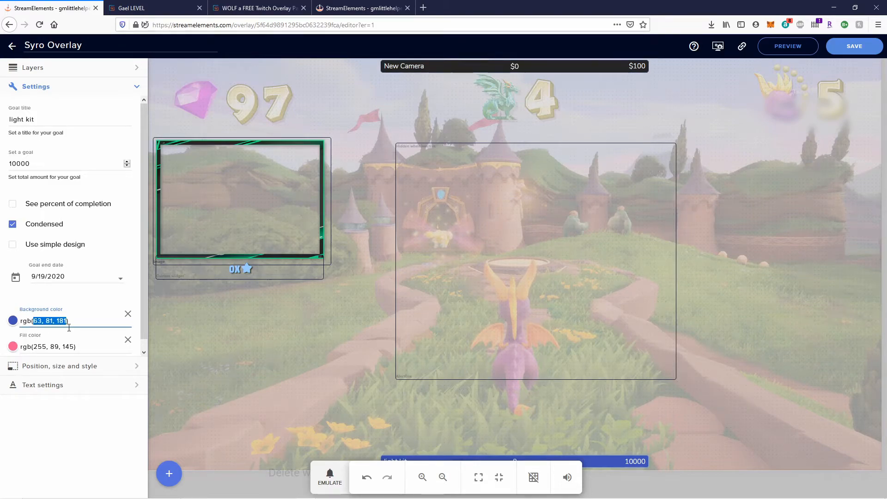
type("37,37,37")
left_click(88, 421)
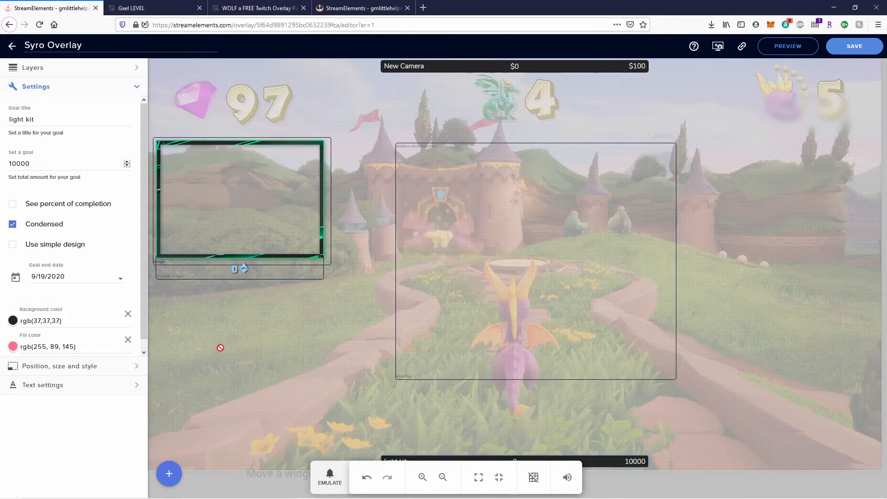
left_click(12, 320)
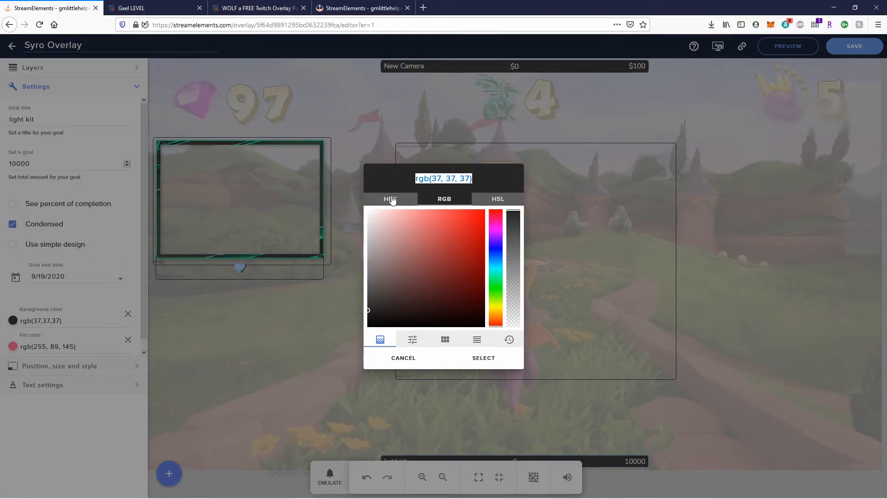
Check the dark grey background's hex code #252525 in the colour picker, then cancel without changes.
left_click(407, 200)
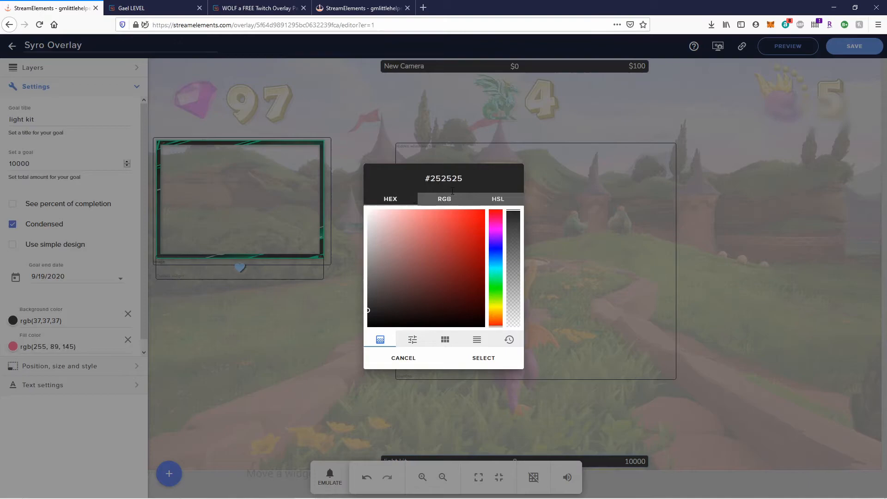
left_click(499, 201)
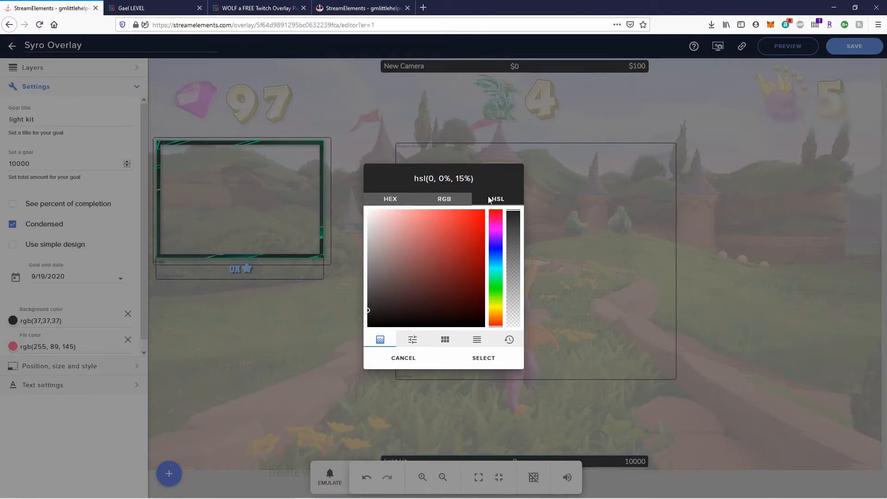
left_click(394, 199)
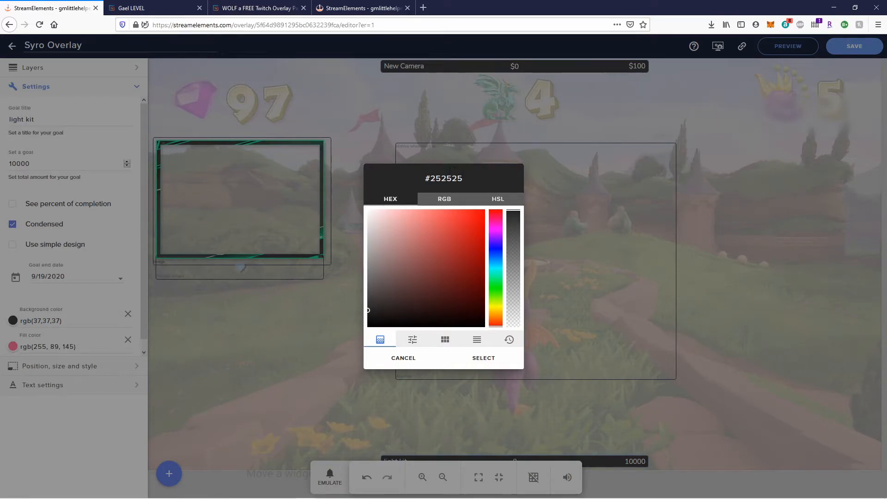
double_click(460, 178)
left_click(464, 180)
left_click(403, 358)
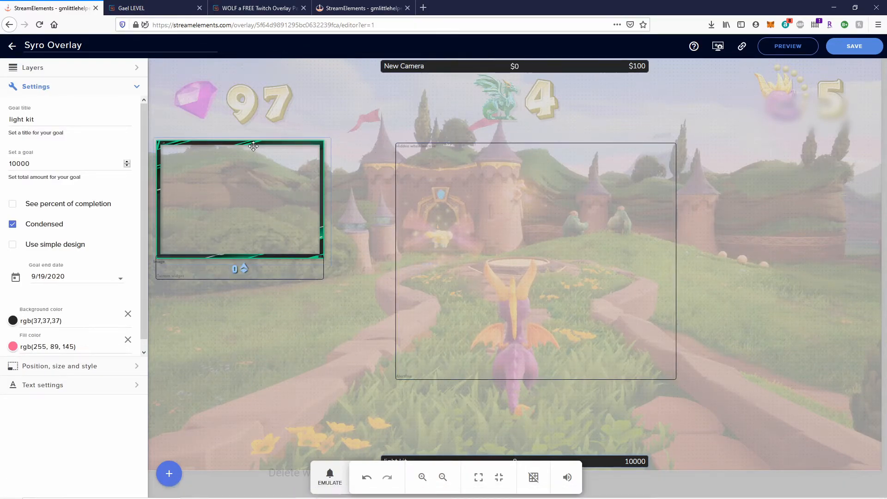
Sample the cam frame's green in Paint and read its RGB 15, 223, 127, then return to the overlay editor.
left_click(397, 493)
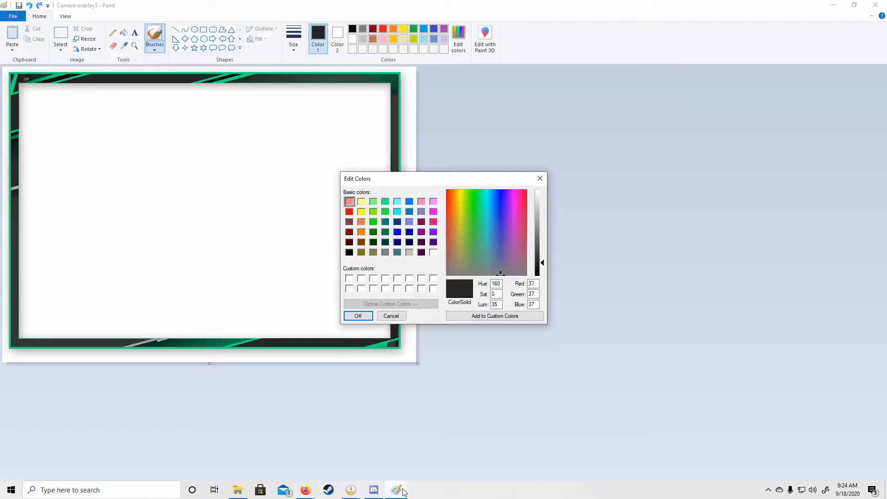
left_click(539, 179)
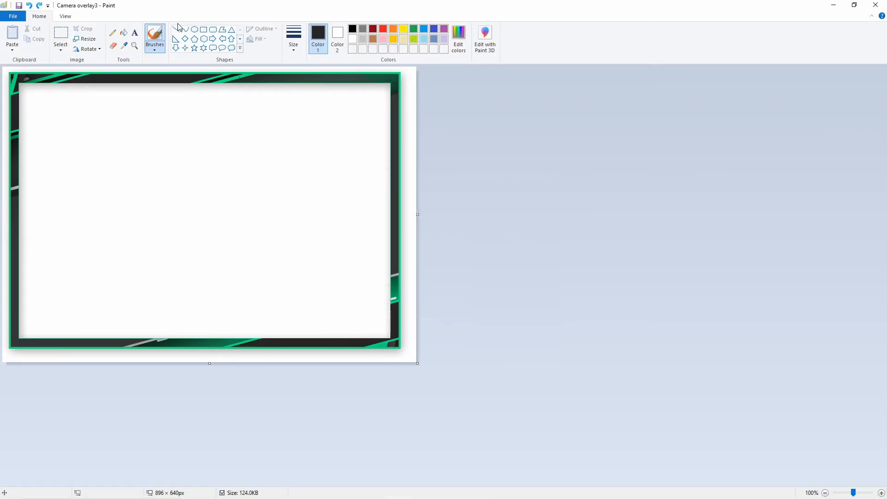
left_click(125, 47)
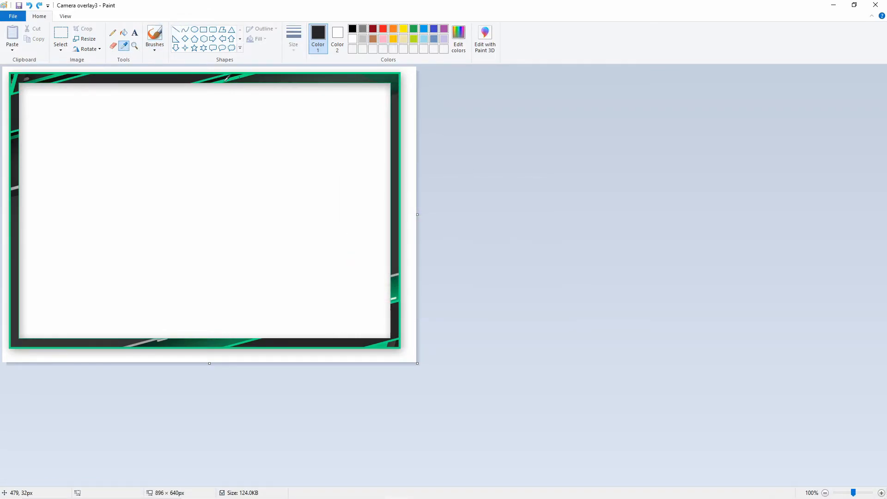
left_click(228, 77)
left_click(459, 38)
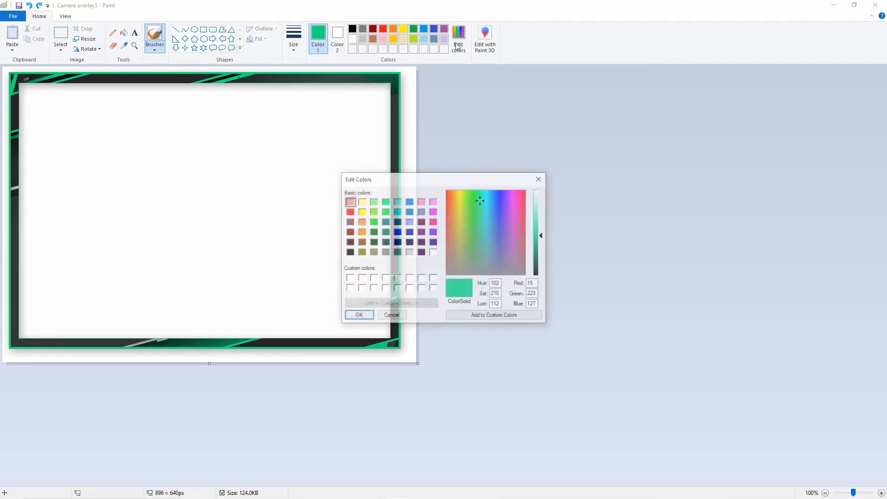
left_click(539, 294)
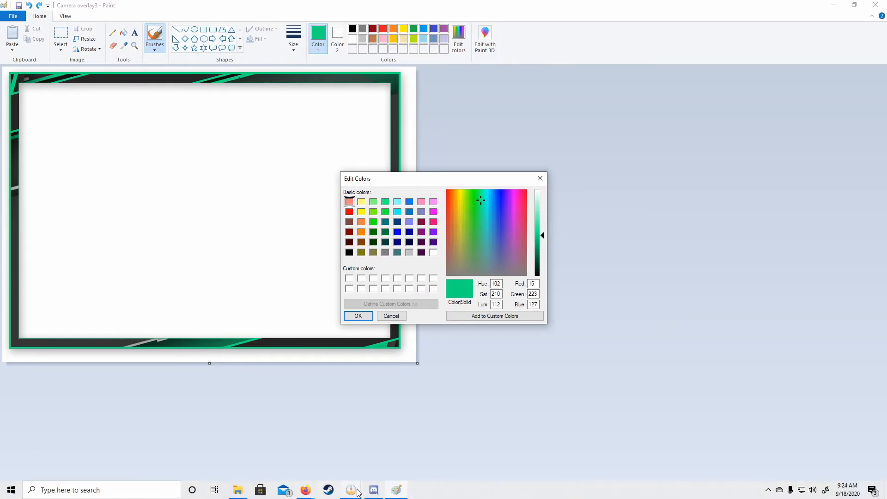
left_click(352, 490)
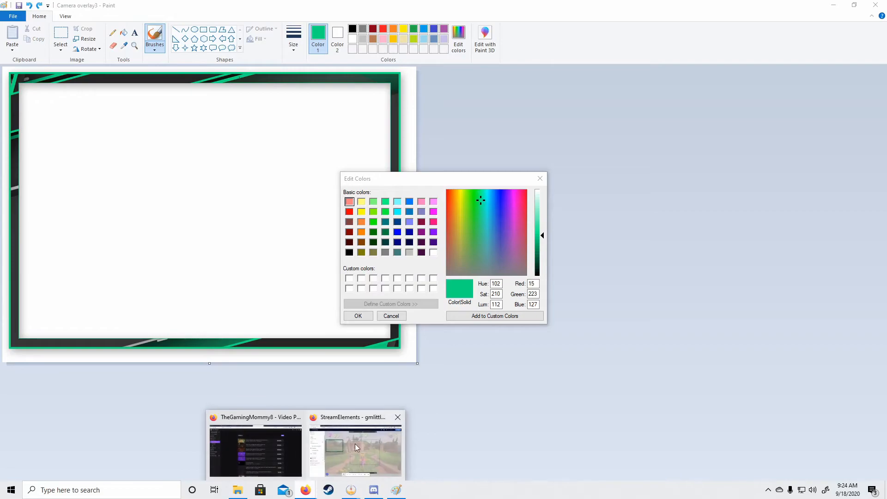
left_click(323, 448)
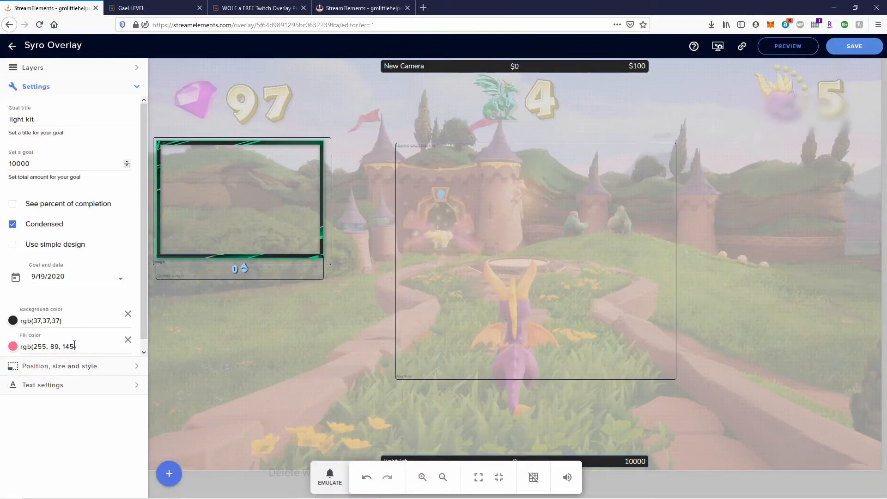
Retype the light kit goal's fill colour as red 15 and green 223, checking the values in Paint.
left_click_drag(46, 346, 36, 346)
type("15")
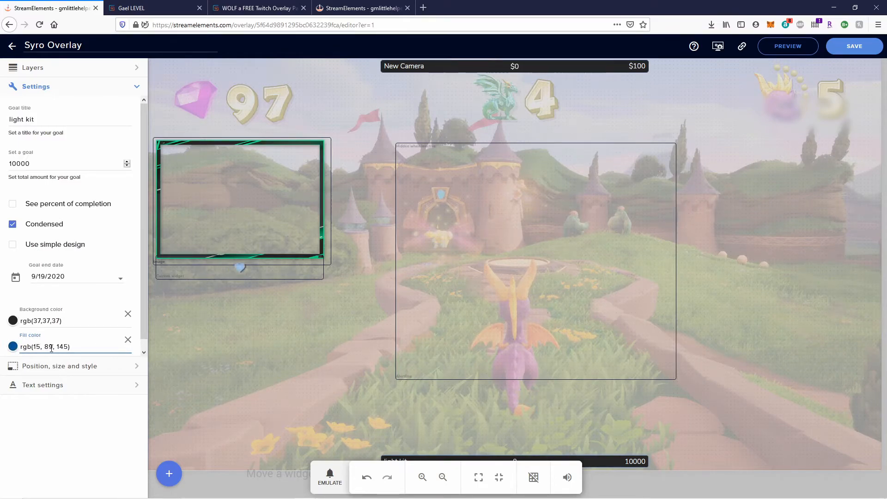
triple_click(51, 347)
double_click(48, 346)
type("227")
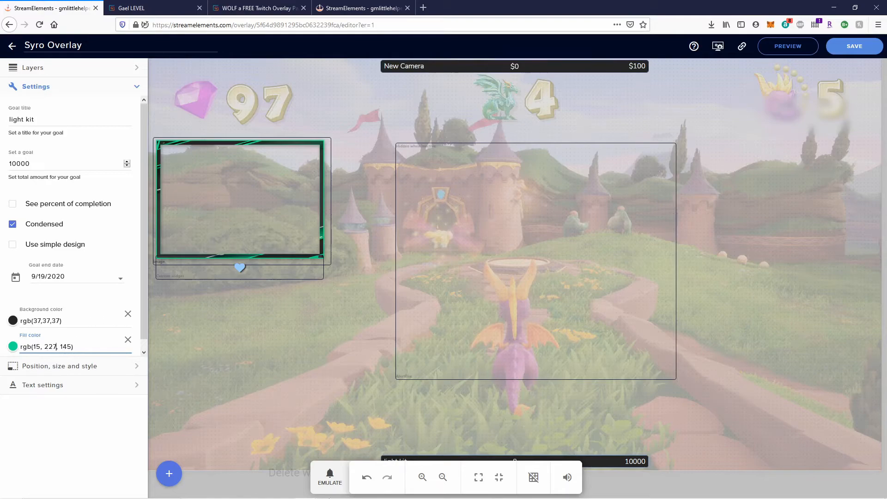
left_click(402, 494)
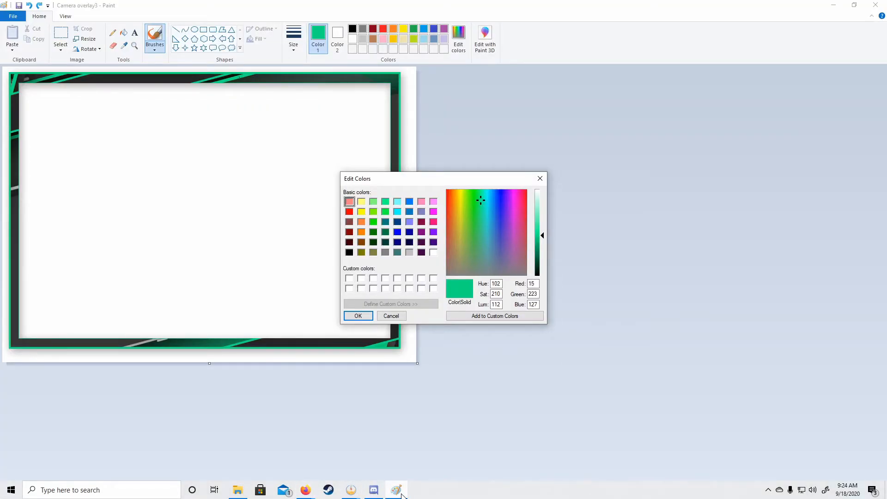
left_click(306, 489)
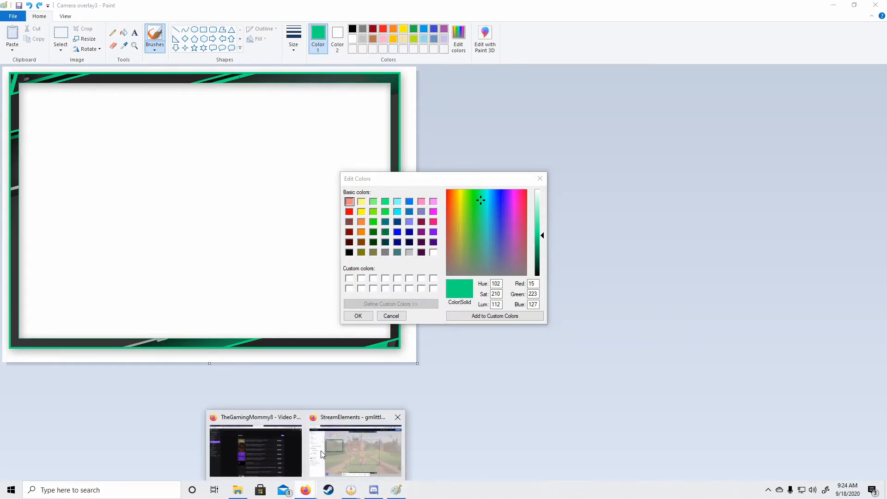
left_click(364, 446)
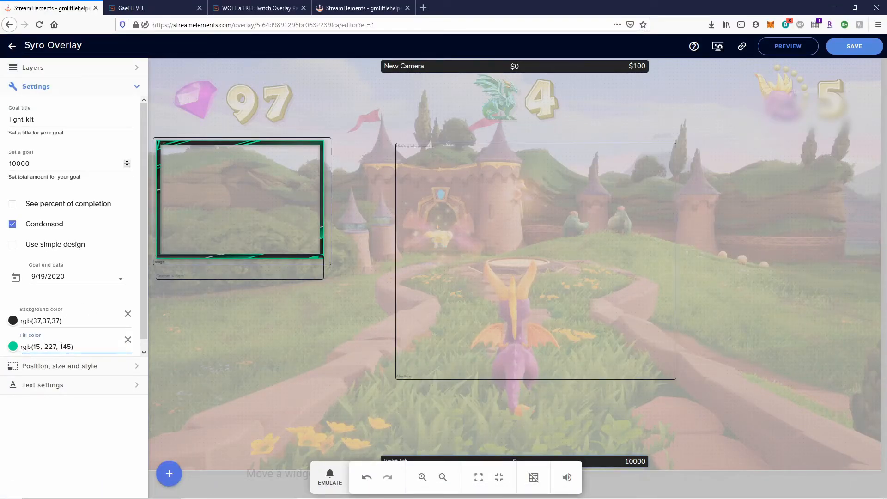
key("BackSpace")
type("3")
key("BackSpace")
key("BackSpace")
key("BackSpace")
type("227")
left_click(99, 442)
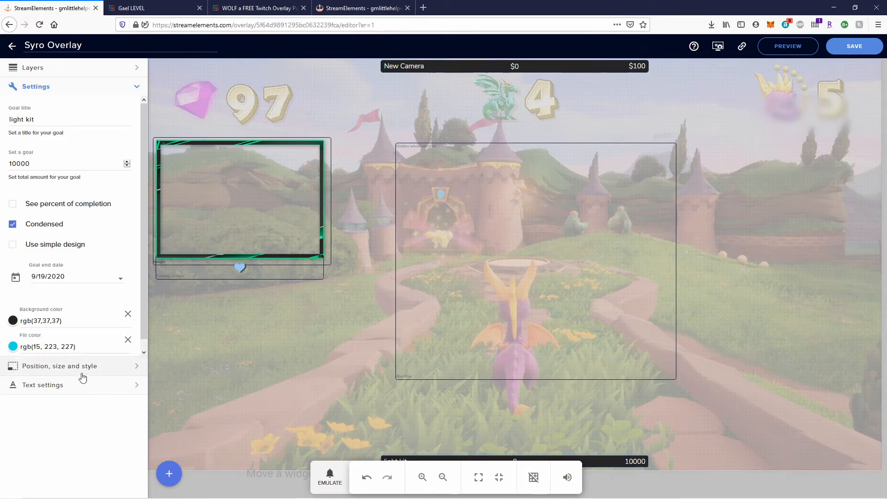
Correct the fill's blue value to 127 after rechecking Paint, then select the 15, 223, 127 numbers for copying.
mouse_move(315, 493)
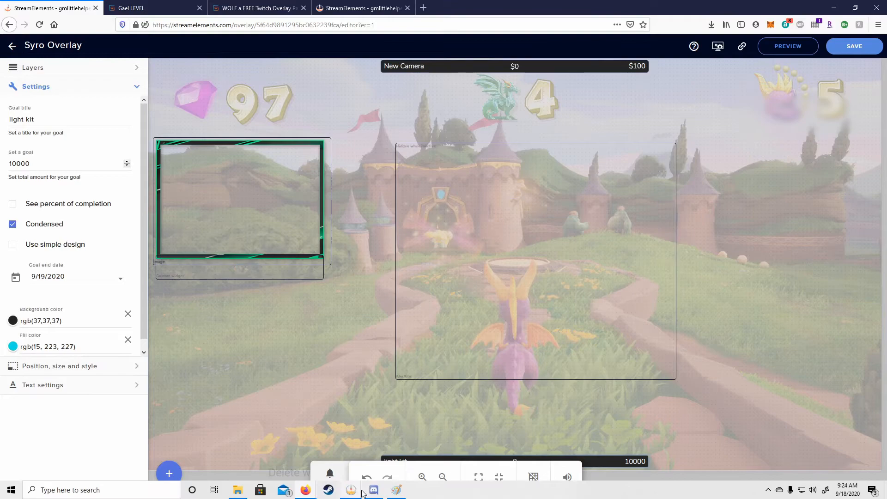
left_click(399, 493)
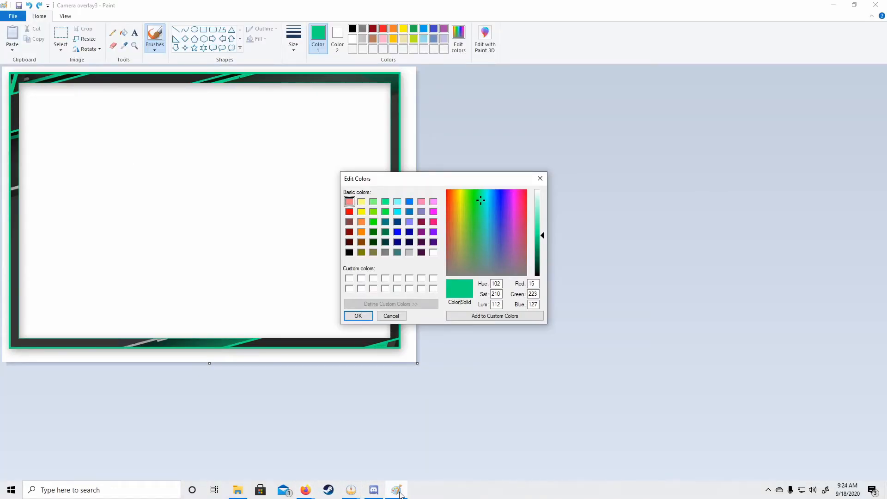
left_click(303, 491)
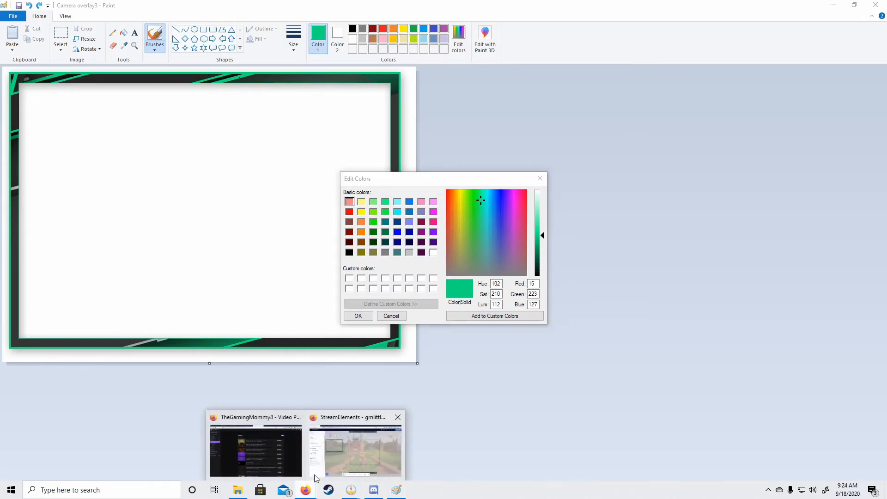
left_click(333, 459)
left_click(64, 346)
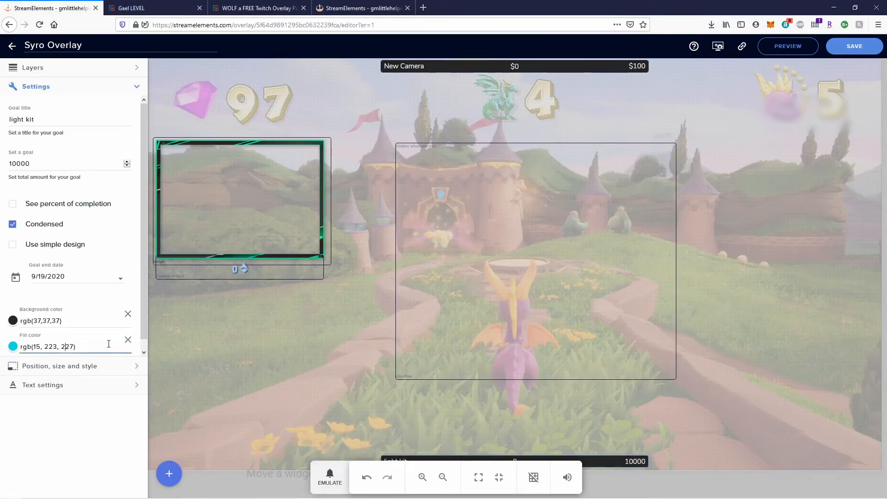
key("BackSpace")
left_click(67, 414)
left_click_drag(72, 346, 39, 347)
left_click(34, 346)
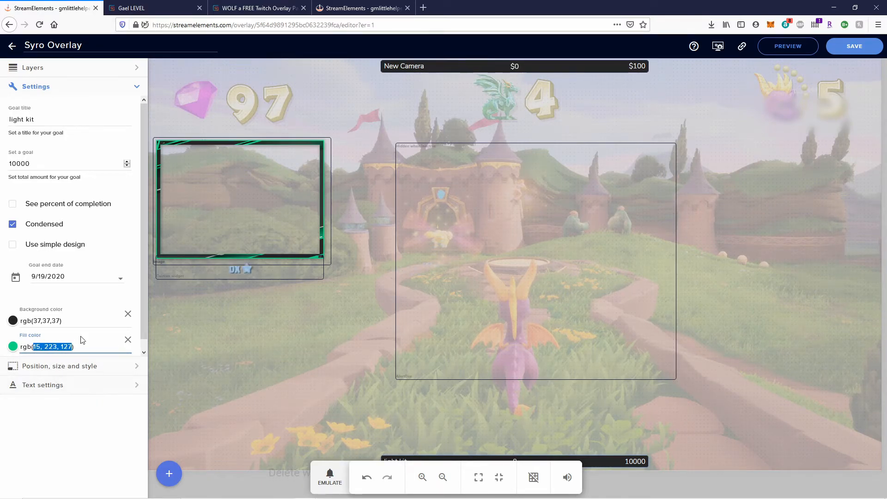
Paste 15, 223, 127 into the New Camera goal bar's fill colour.
left_click(591, 72)
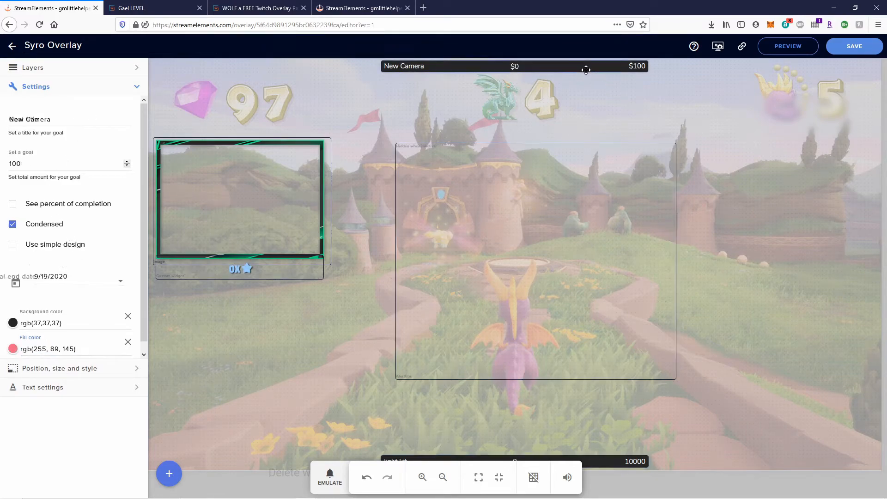
left_click_drag(73, 347, 34, 347)
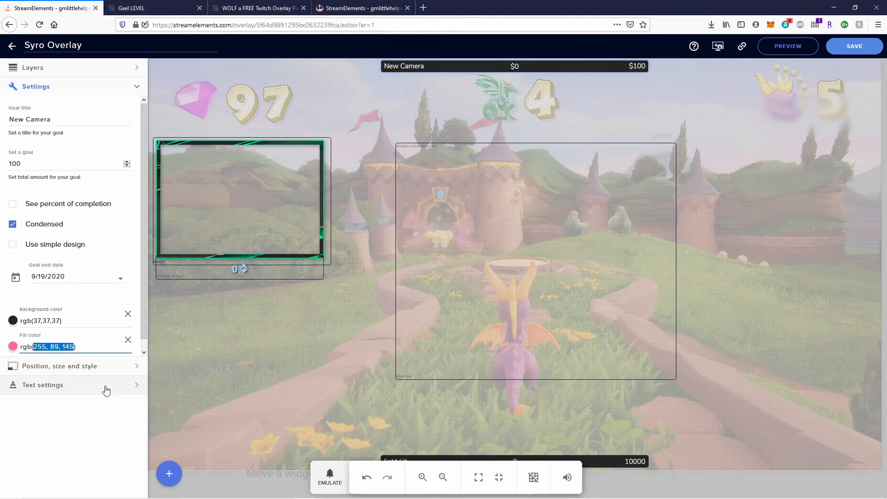
type("15, 223, 127")
left_click(95, 442)
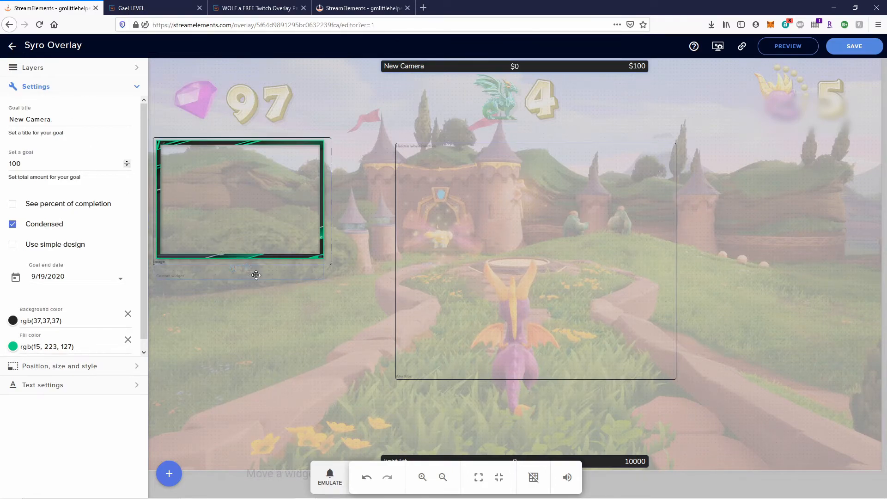
Set the custom alert widget's Text Options accent colour to RGB 15, 223, 127.
left_click(194, 272)
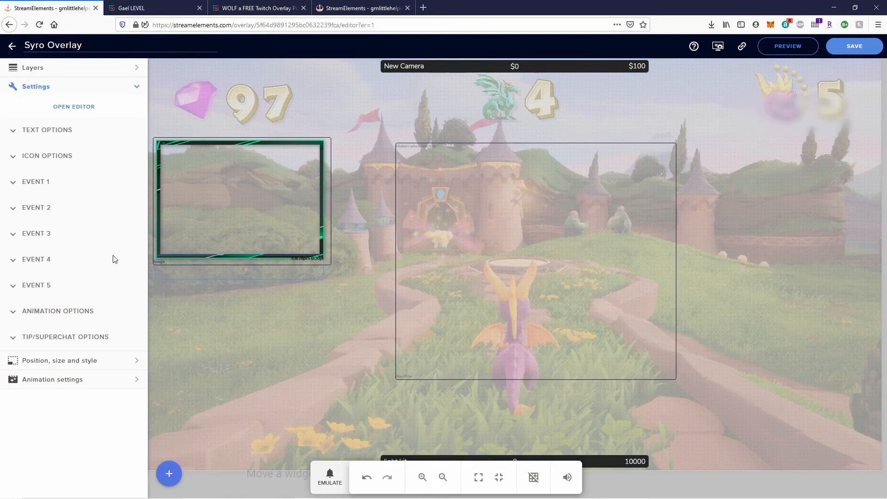
left_click(15, 133)
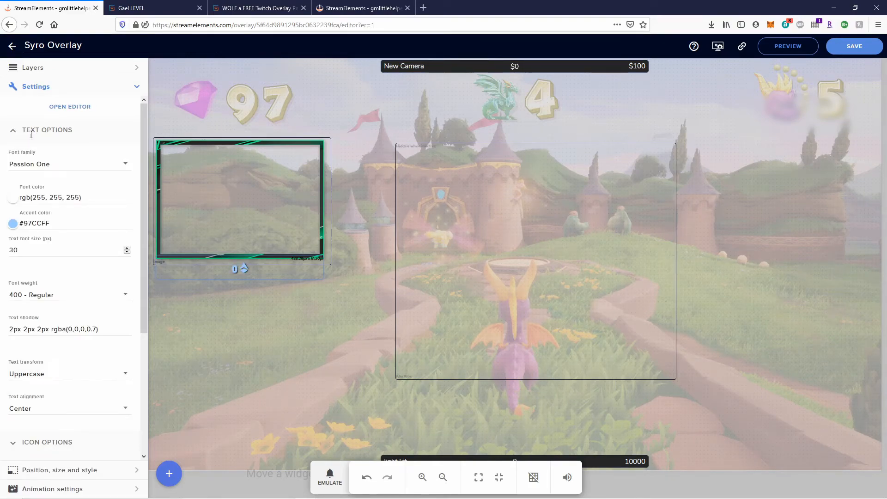
left_click(12, 224)
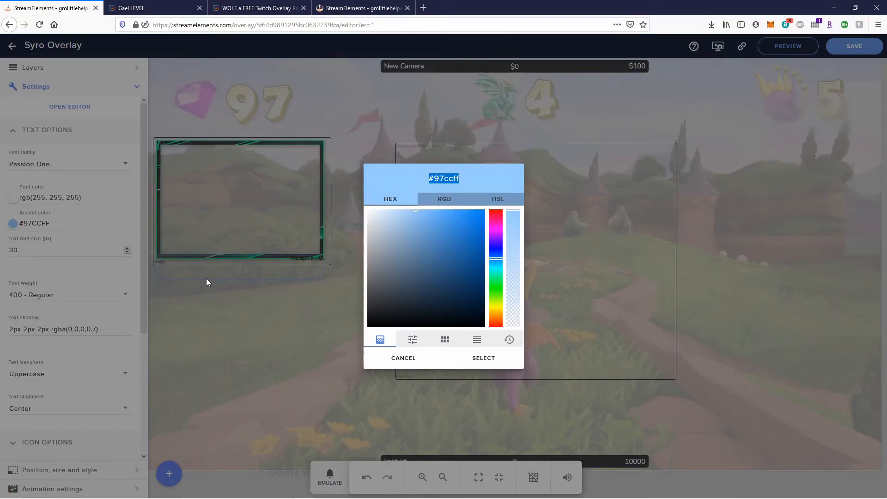
left_click(438, 206)
left_click(438, 207)
left_click_drag(477, 176, 428, 178)
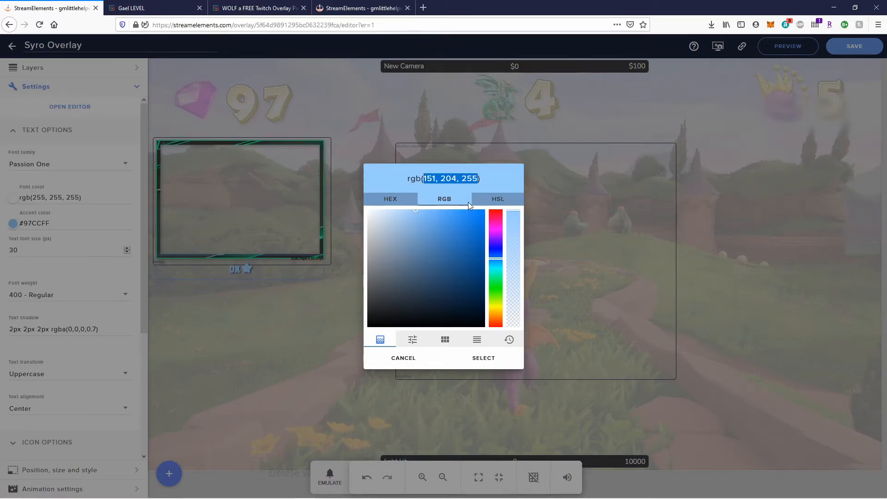
type("15, 223, 127")
left_click(485, 360)
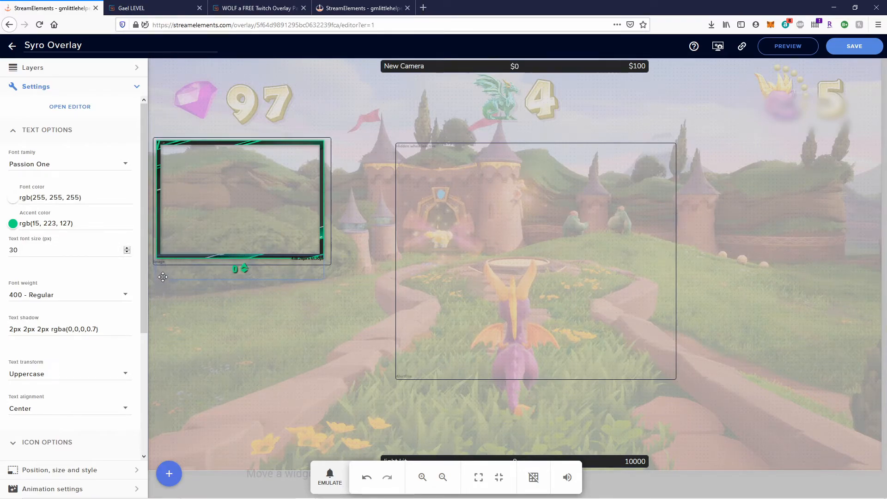
left_click(228, 253)
left_click(12, 132)
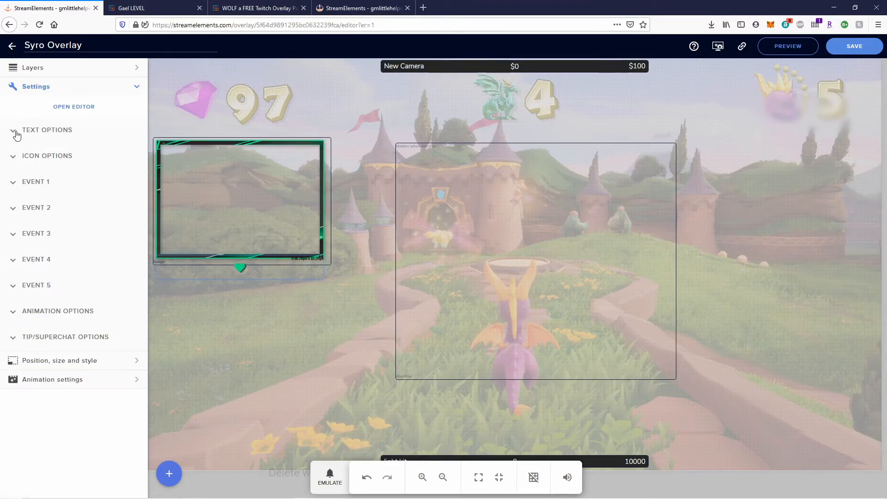
left_click(15, 185)
left_click(15, 187)
left_click(13, 209)
left_click(12, 209)
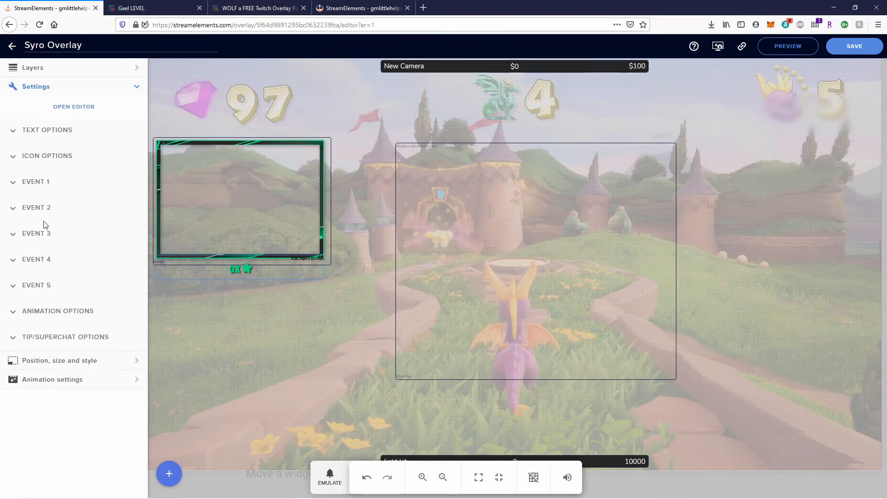
left_click(14, 236)
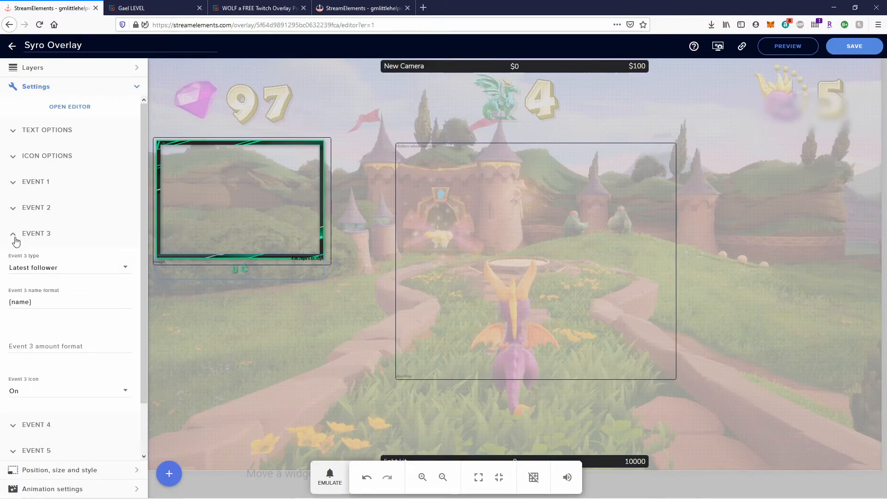
left_click(14, 238)
left_click(13, 263)
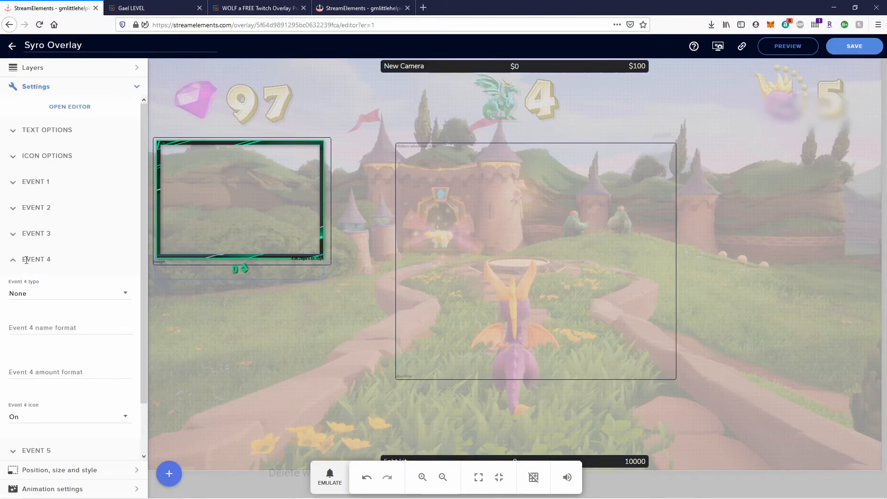
scroll(46, 309, "down", 2)
scroll(50, 311, "up", 2)
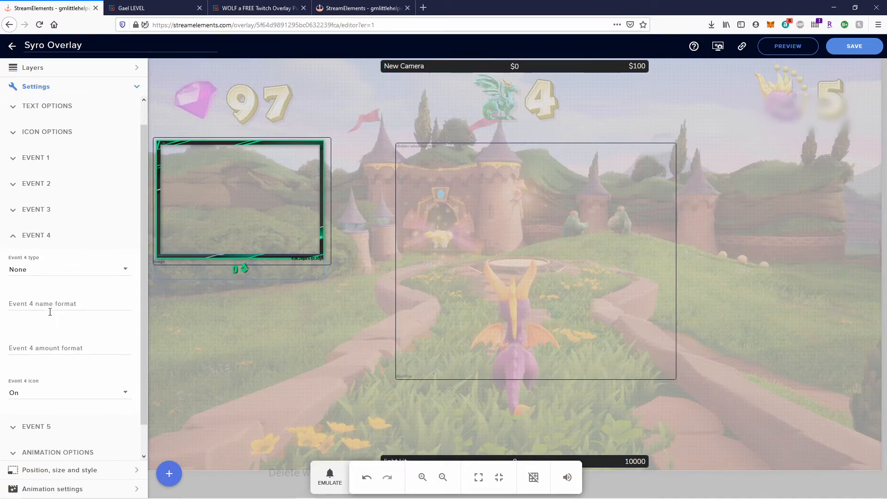
left_click(15, 264)
left_click(16, 289)
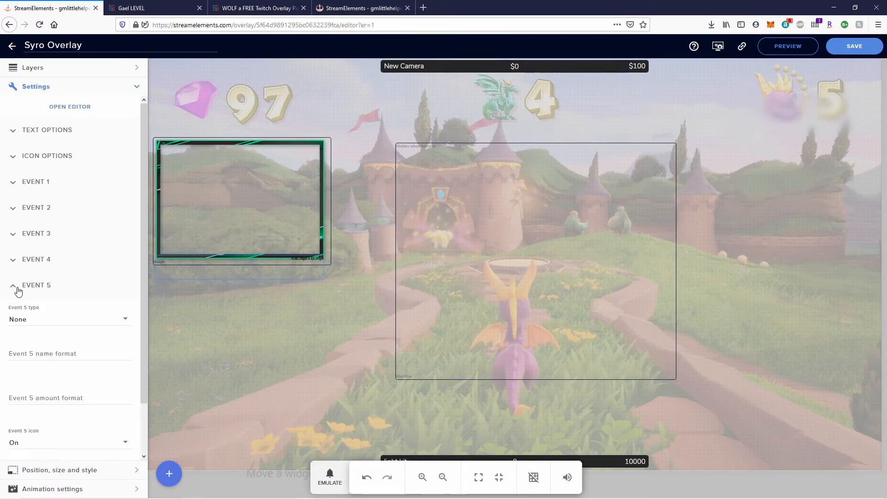
scroll(18, 295, "down", 2)
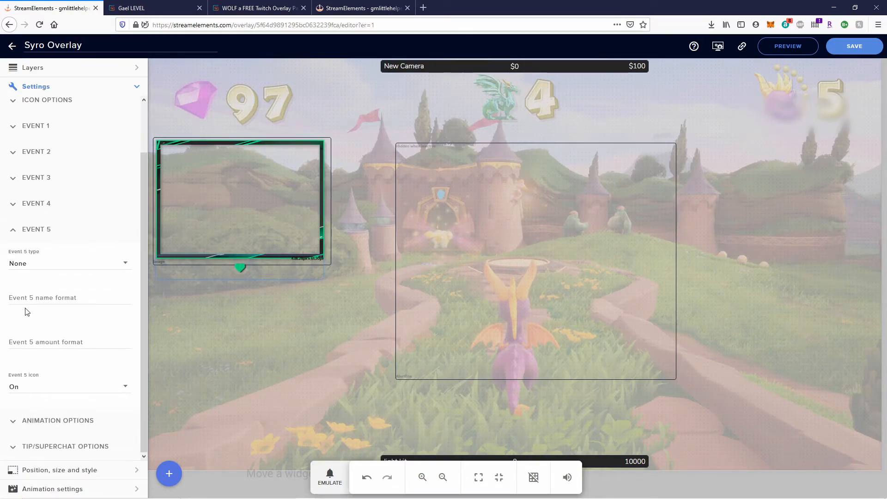
left_click(17, 234)
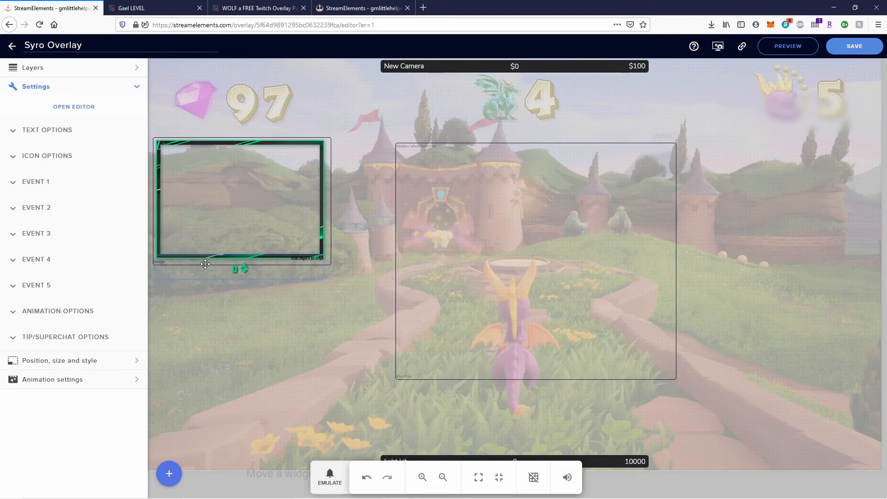
mouse_move(583, 483)
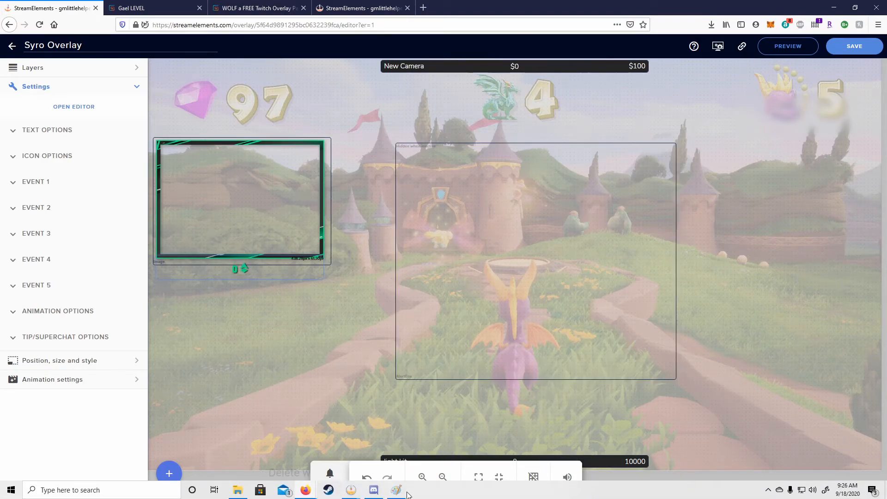
Save the Syro Overlay edits in StreamElements and bring OBS Studio to the front.
mouse_move(358, 489)
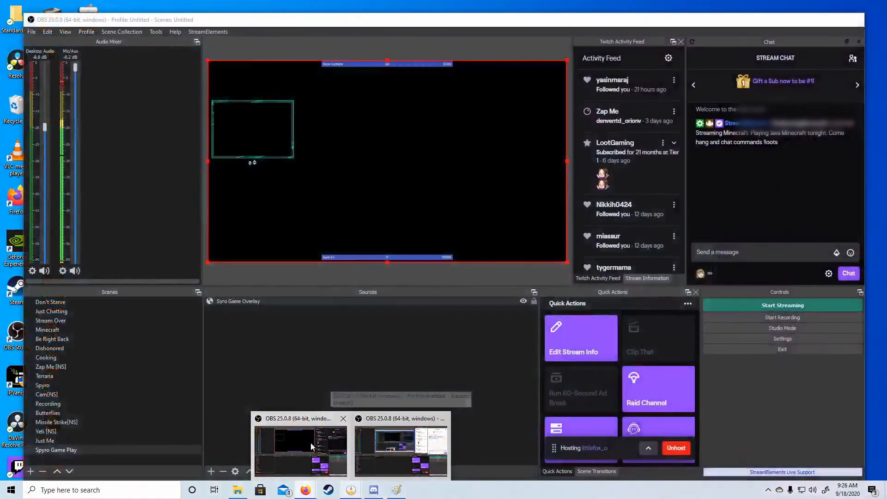
left_click(310, 443)
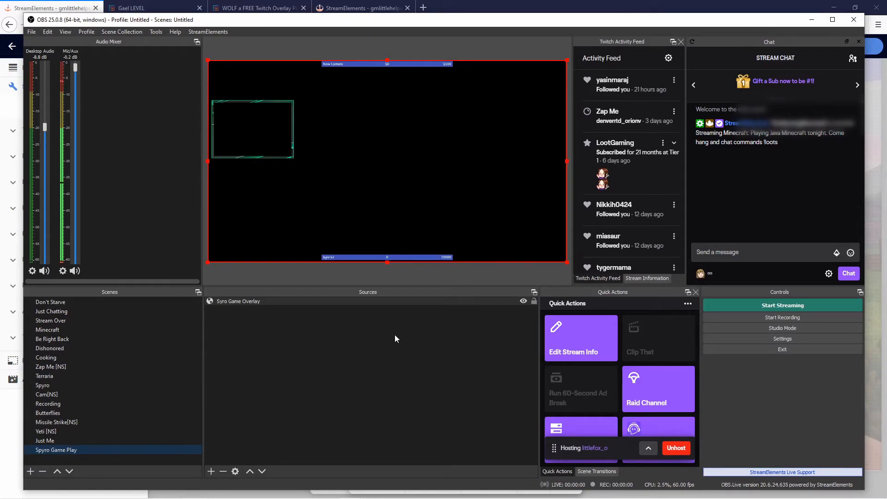
mouse_move(305, 489)
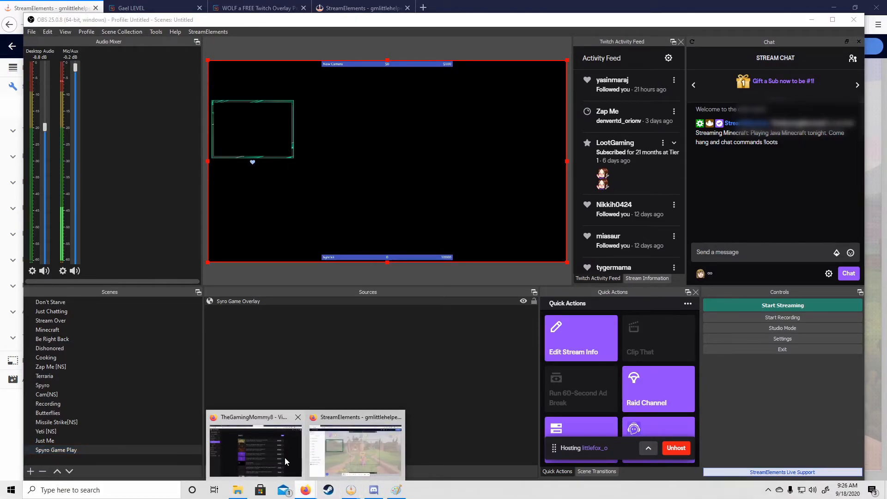
left_click(356, 451)
left_click(854, 46)
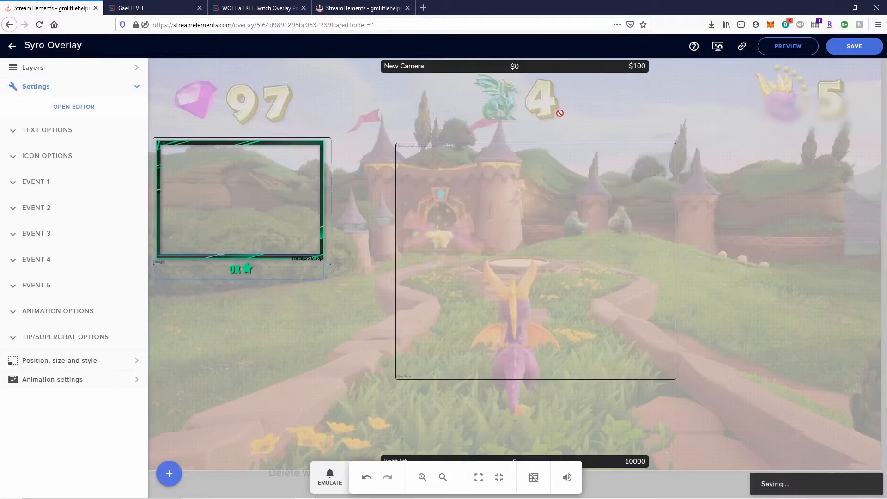
mouse_move(312, 498)
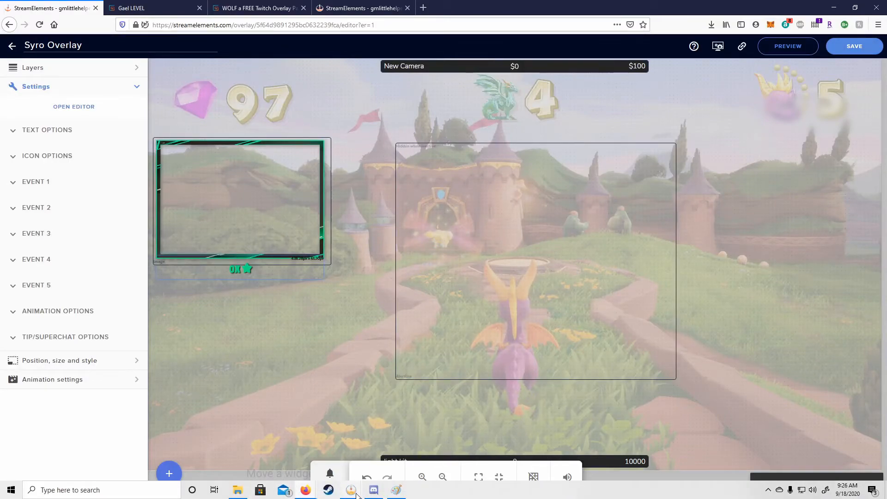
mouse_move(349, 495)
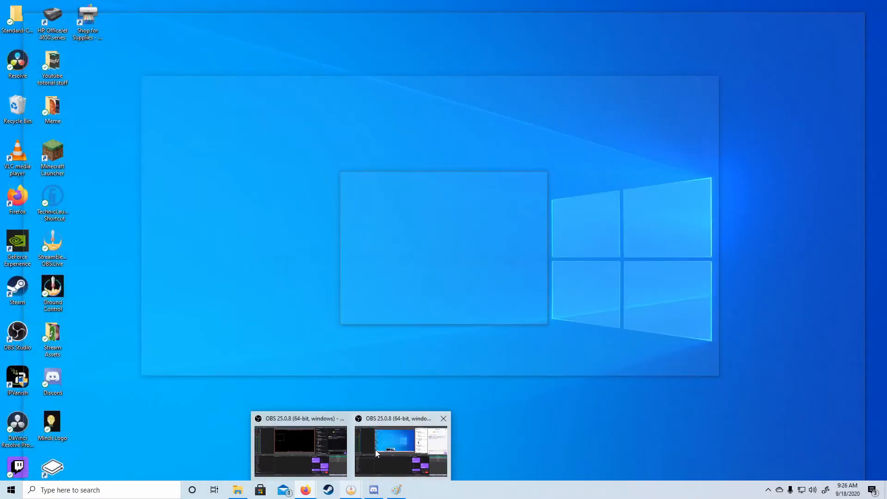
left_click(375, 450)
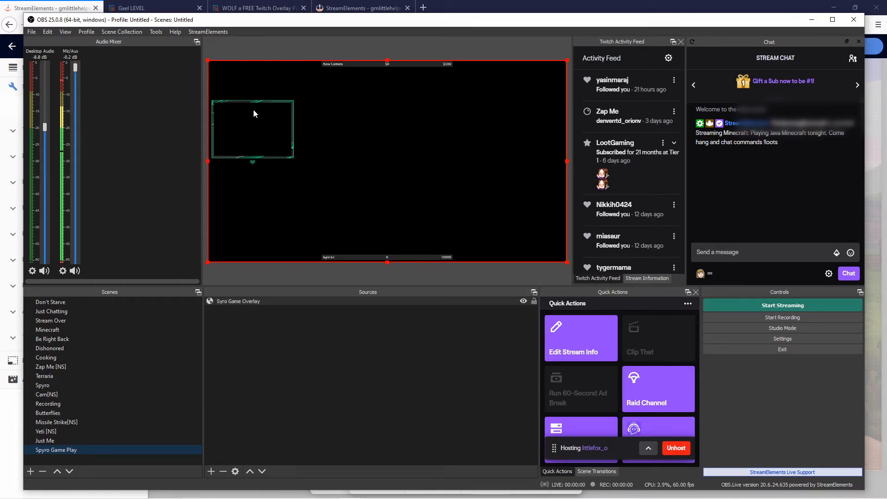
Add the existing Web Cam video capture device to the Spyro Game Play scene.
left_click(210, 471)
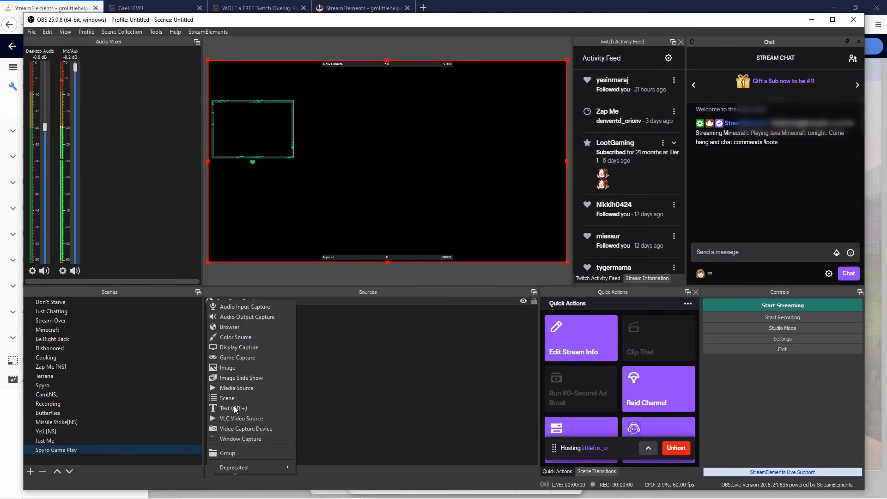
left_click(239, 429)
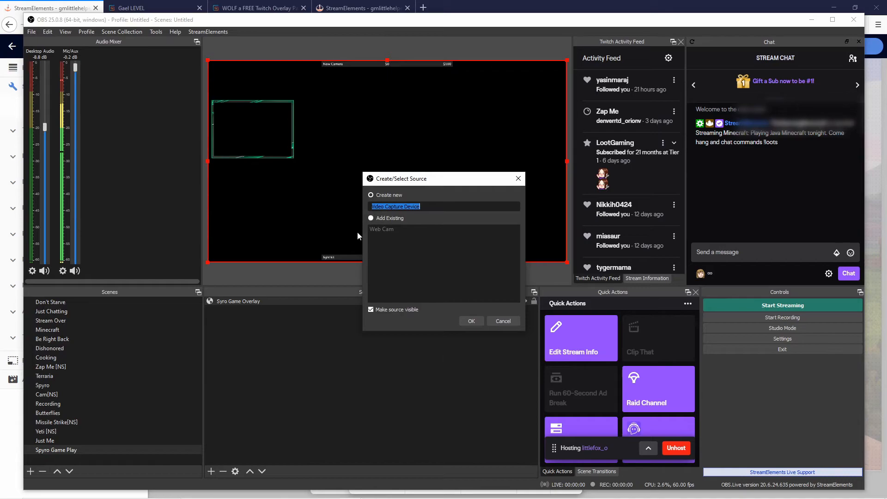
left_click(371, 218)
left_click(375, 228)
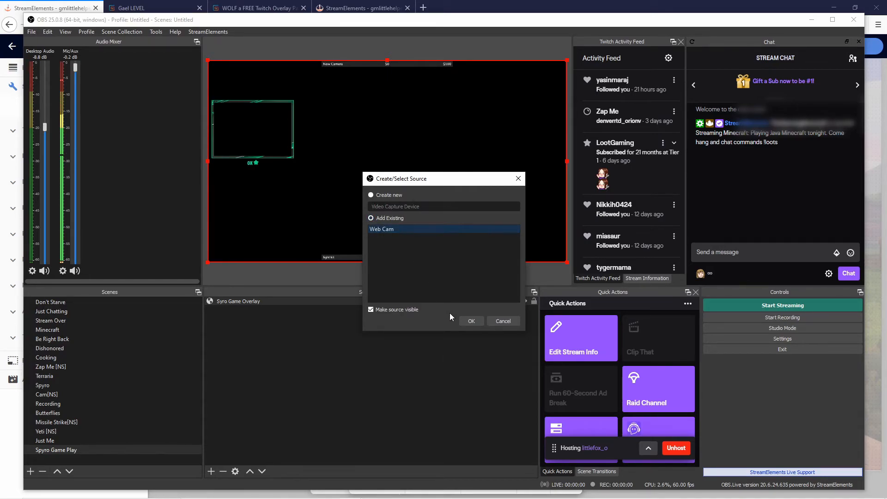
left_click(465, 321)
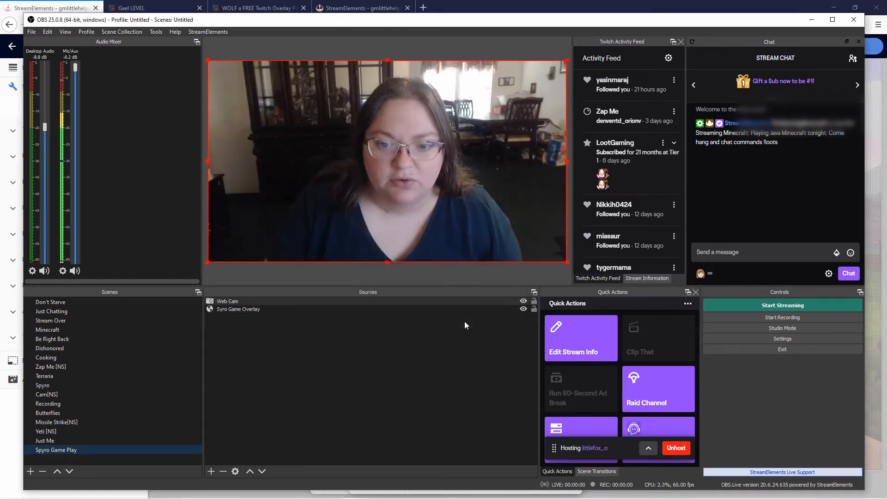
Shrink the webcam to the top-left and crop its edges to fit inside the green cam frame.
left_click_drag(566, 262, 253, 110)
left_click_drag(257, 158, 266, 146)
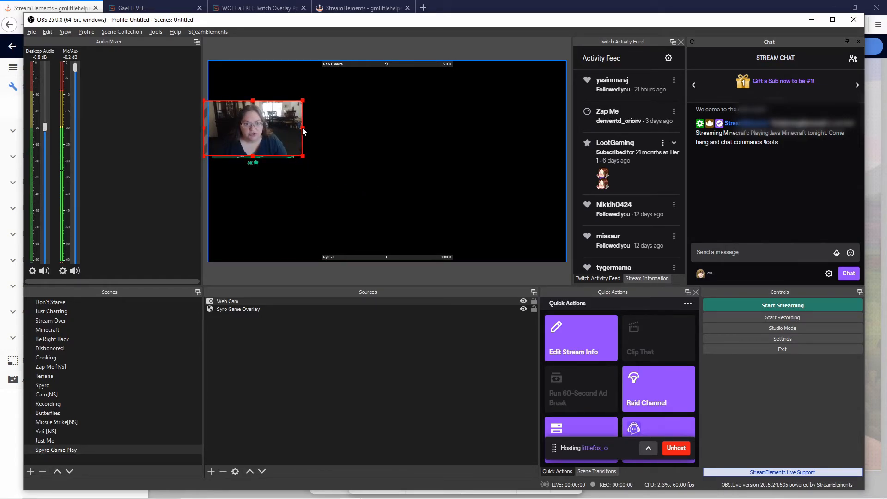
left_click_drag(304, 132, 293, 132)
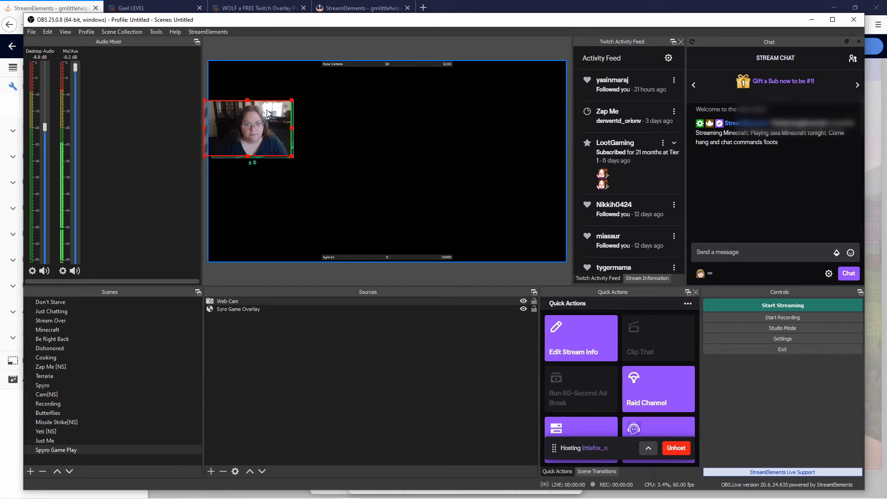
left_click_drag(248, 98, 249, 103)
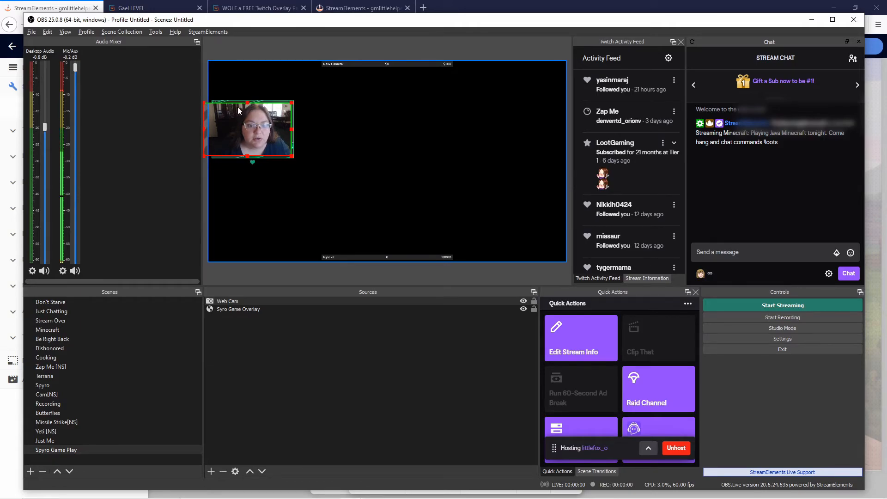
left_click_drag(204, 130, 214, 129)
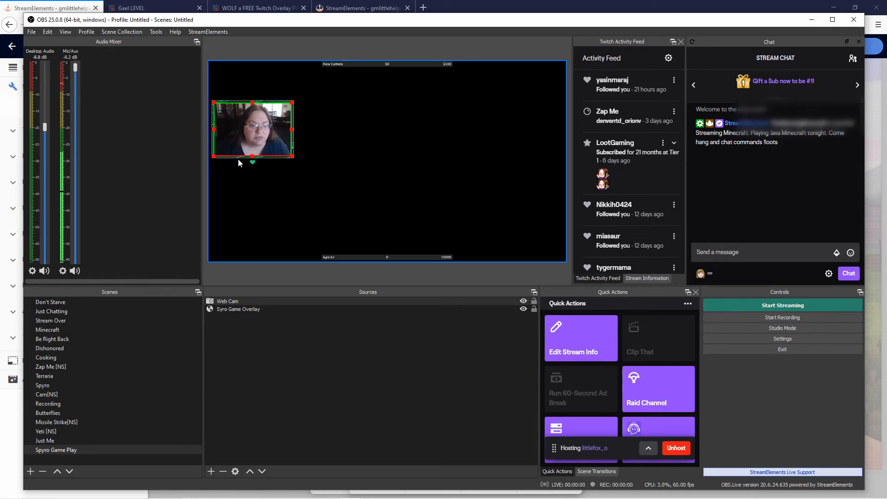
left_click_drag(252, 160, 252, 159)
left_click(436, 218)
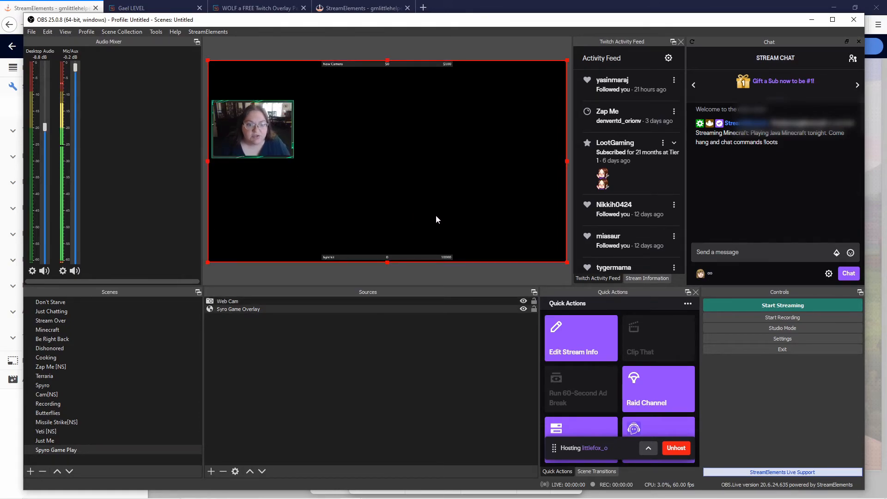
left_click(223, 137)
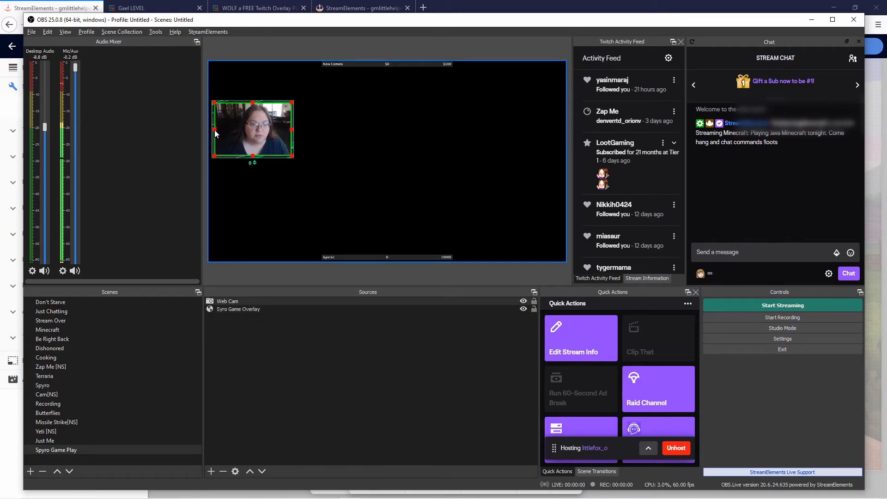
left_click(315, 201)
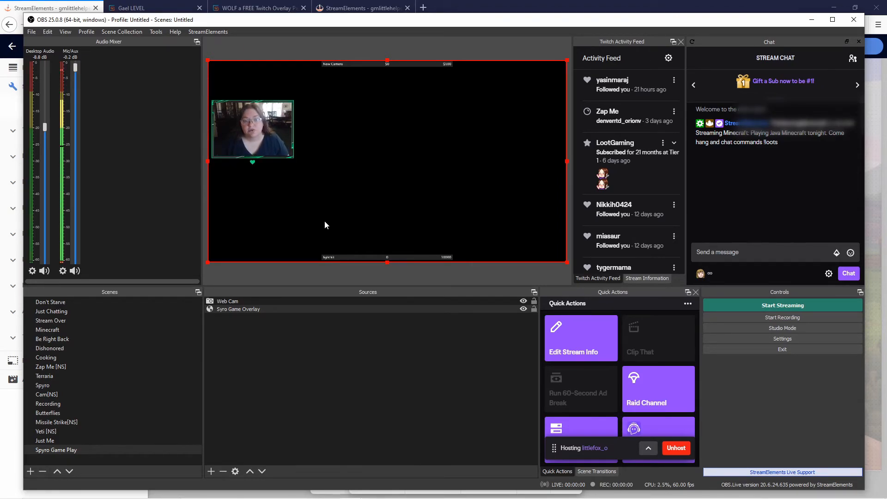
Hide the Image 5 and Alpha Rotating Feed V2.2 layers, save, and copy the Cam Overlay's URL.
mouse_move(305, 489)
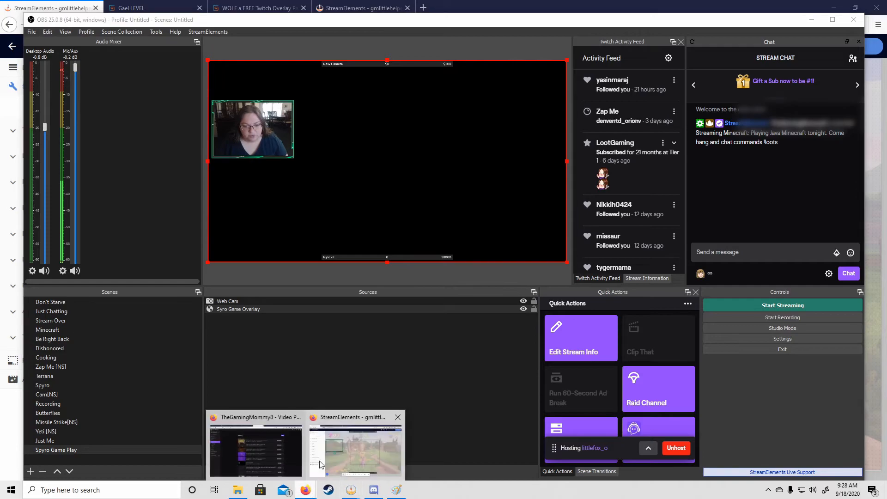
left_click(317, 470)
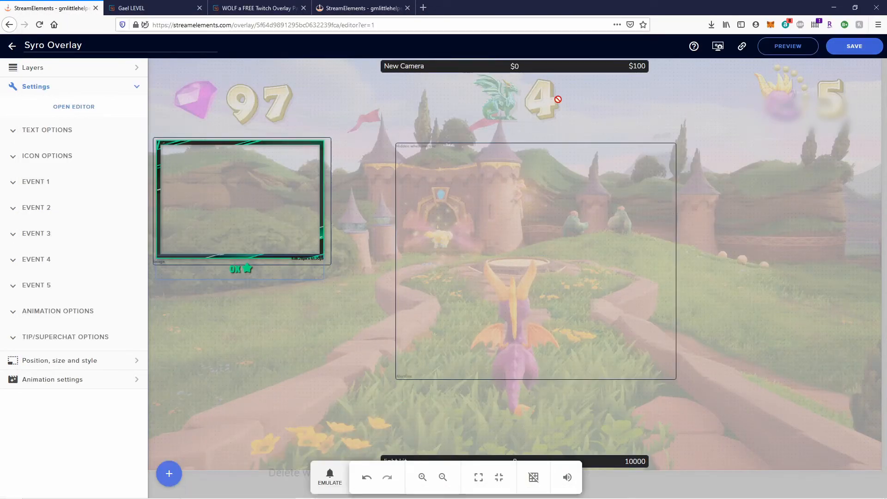
left_click(182, 164)
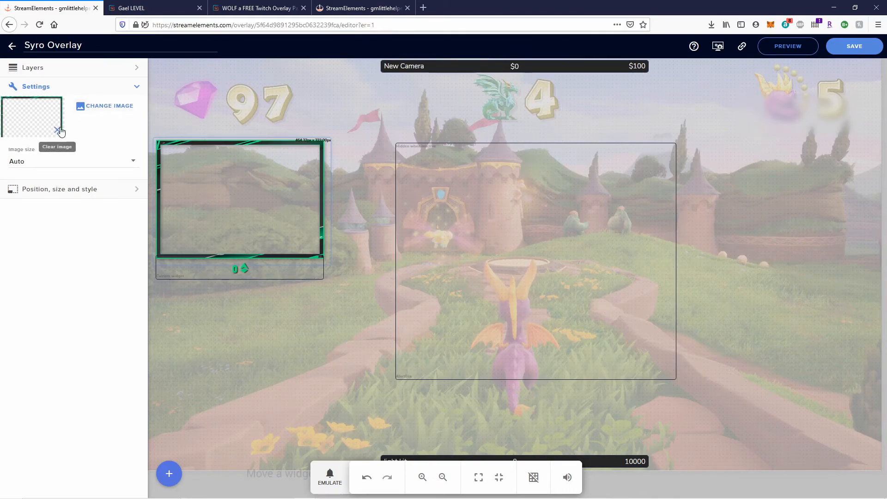
left_click(31, 69)
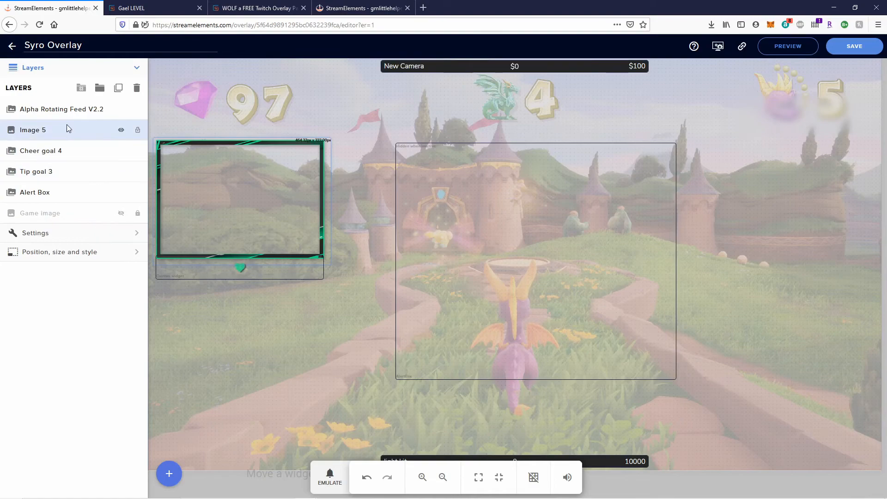
left_click(119, 131)
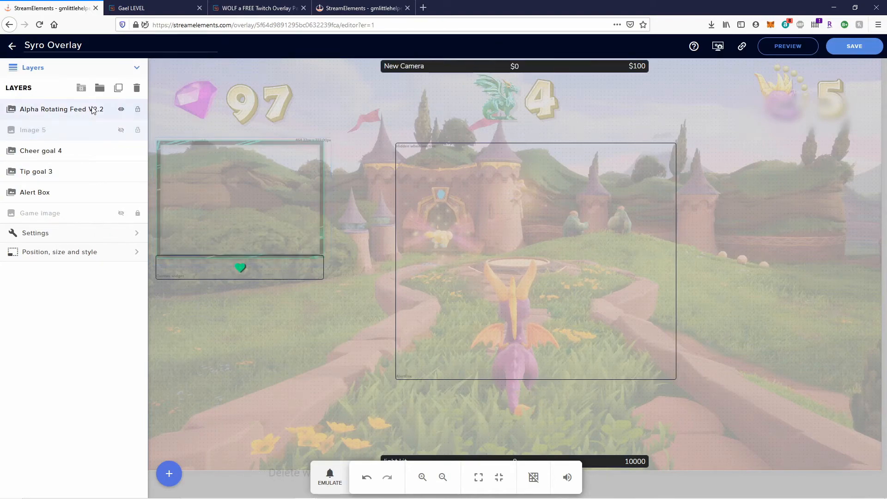
left_click(120, 110)
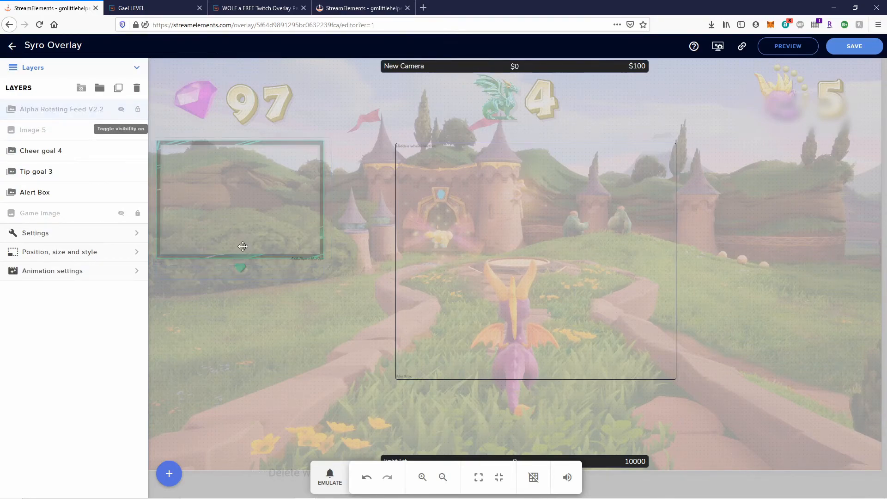
left_click(854, 46)
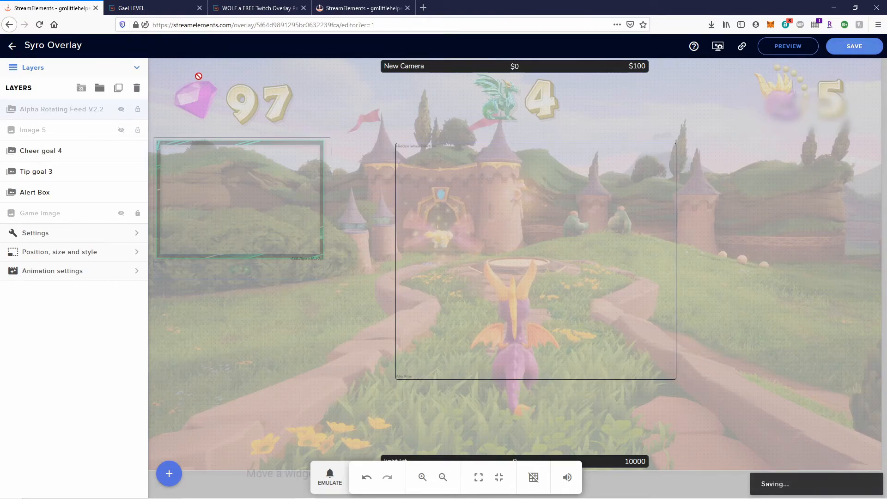
left_click(12, 45)
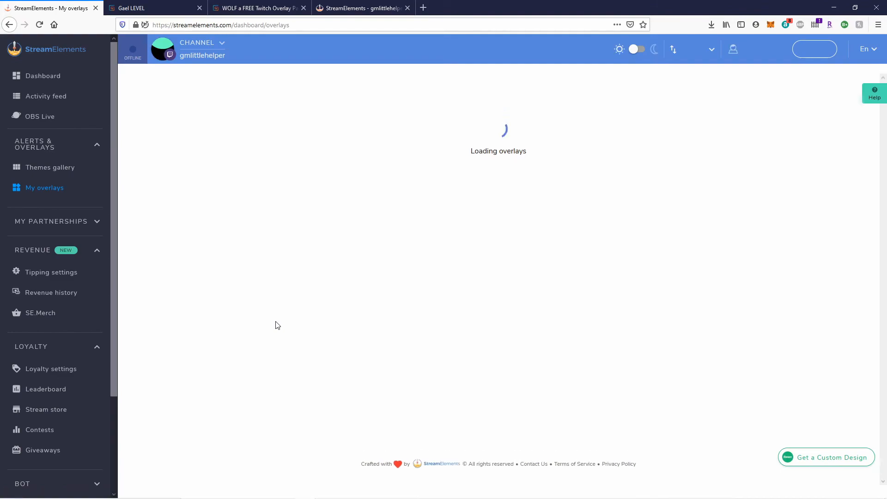
left_click(313, 275)
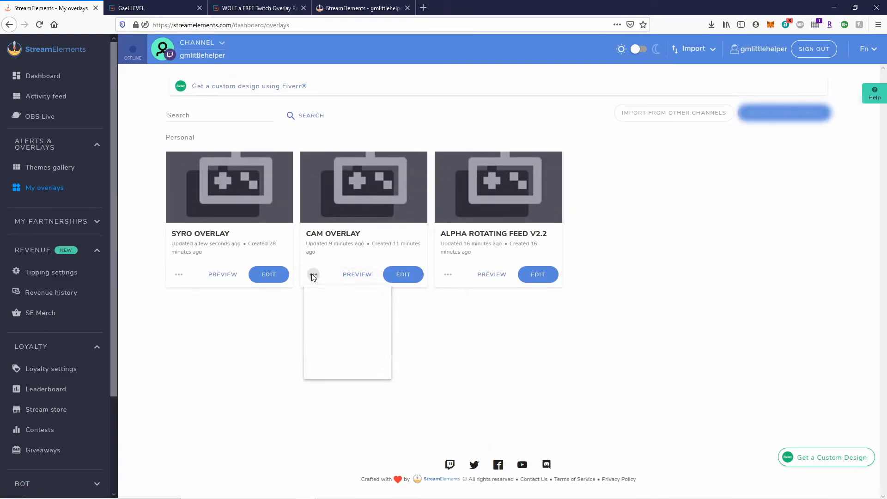
left_click(321, 307)
Create a new OBS browser source named 'Syro Cam Overlay'.
mouse_move(309, 495)
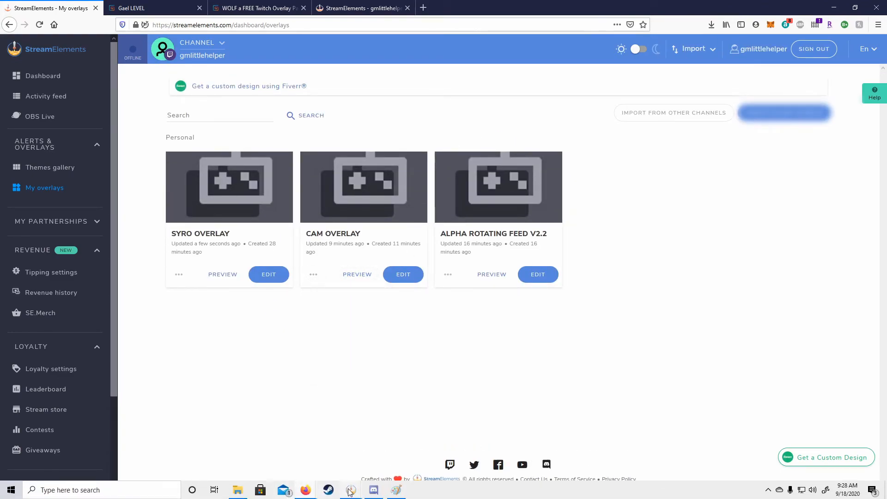
mouse_move(349, 492)
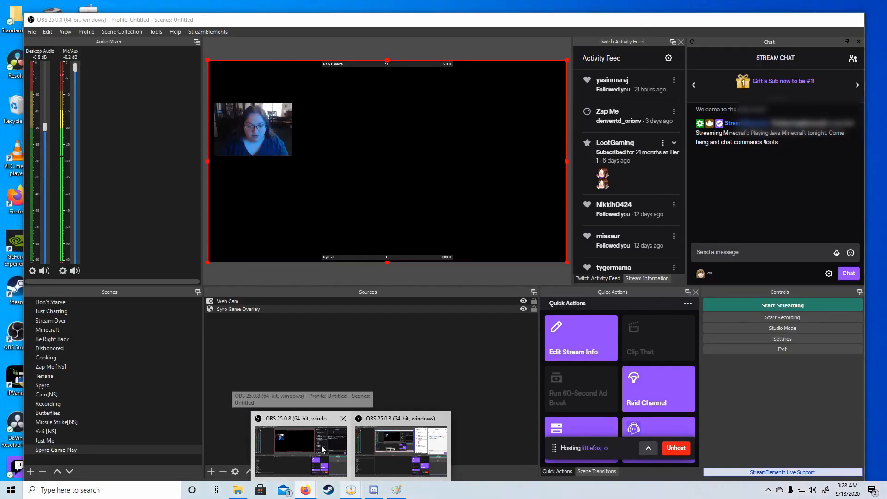
left_click(301, 437)
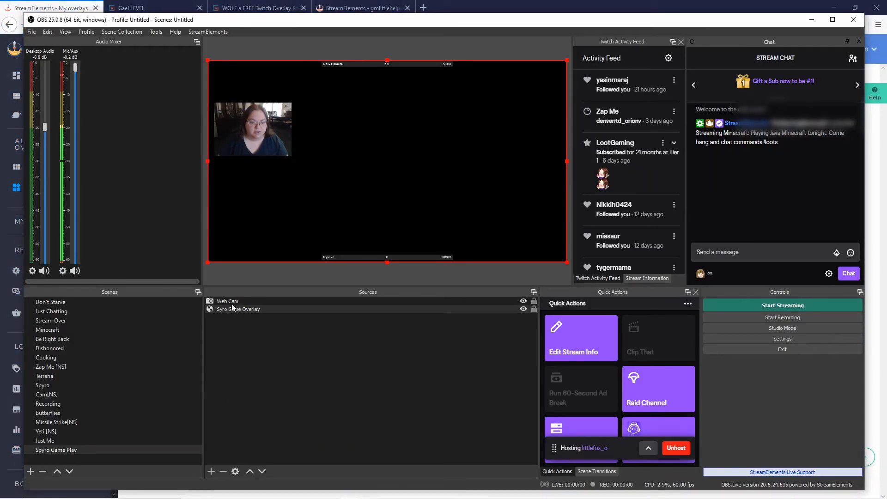
left_click(210, 471)
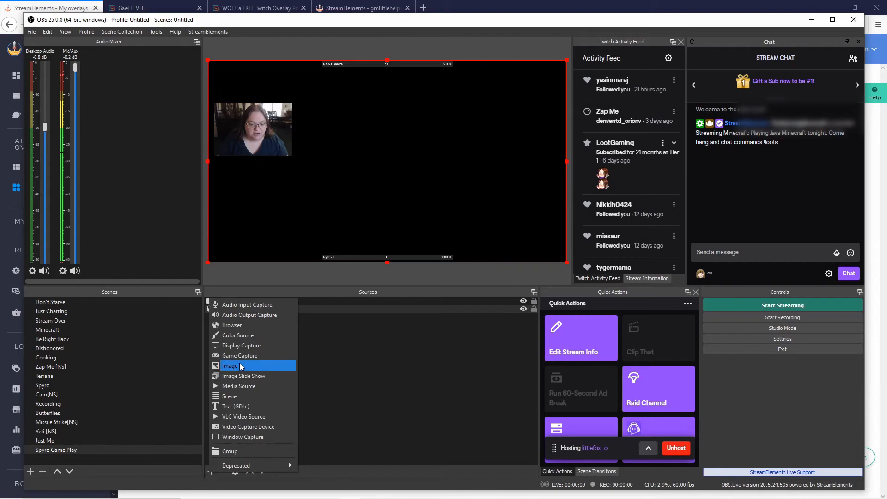
left_click(242, 325)
type("Syro Cam Overlay")
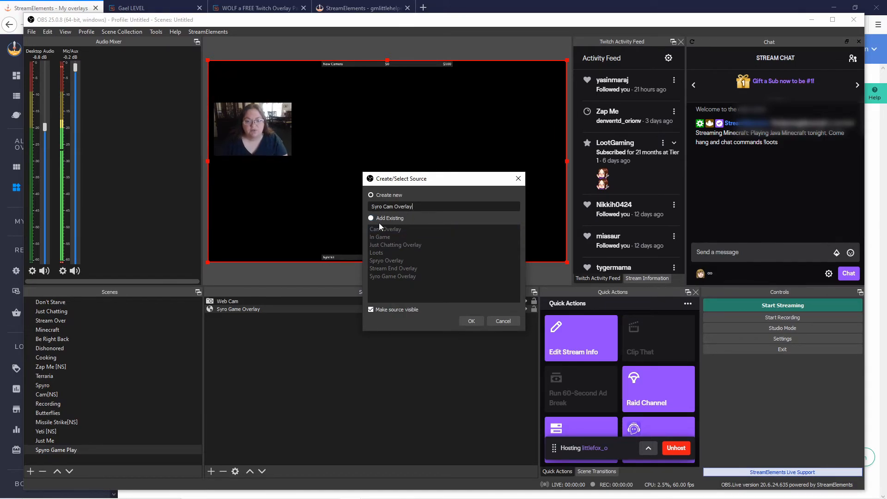
left_click(462, 320)
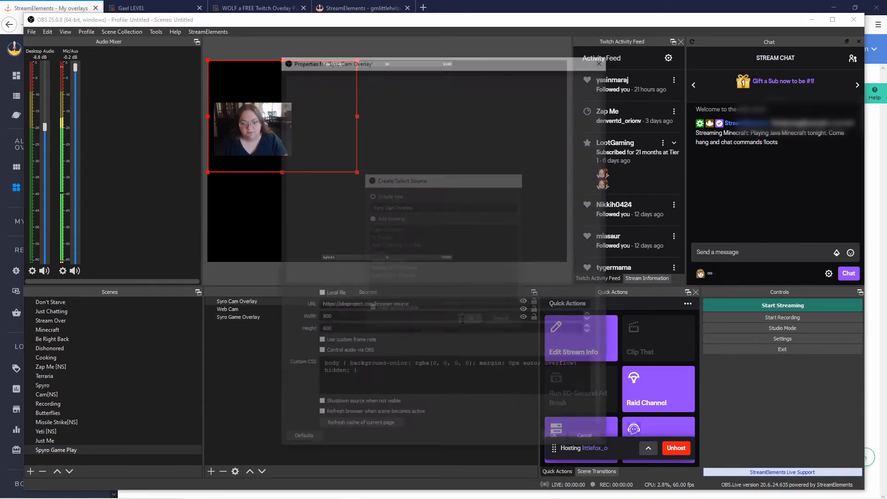
Replace the source's default URL with the pasted StreamElements Cam Overlay URL.
double_click(421, 302)
left_click(422, 302)
key("ctrl+v")
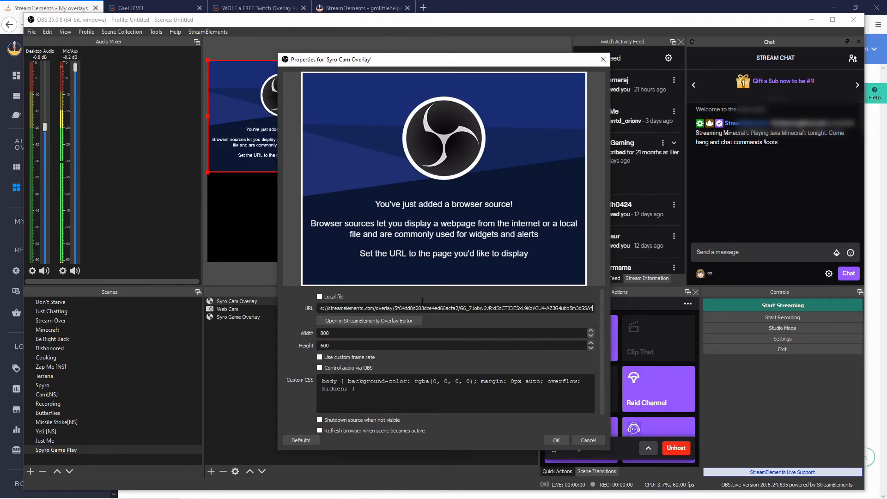
left_click(326, 332)
key("alt+Tab")
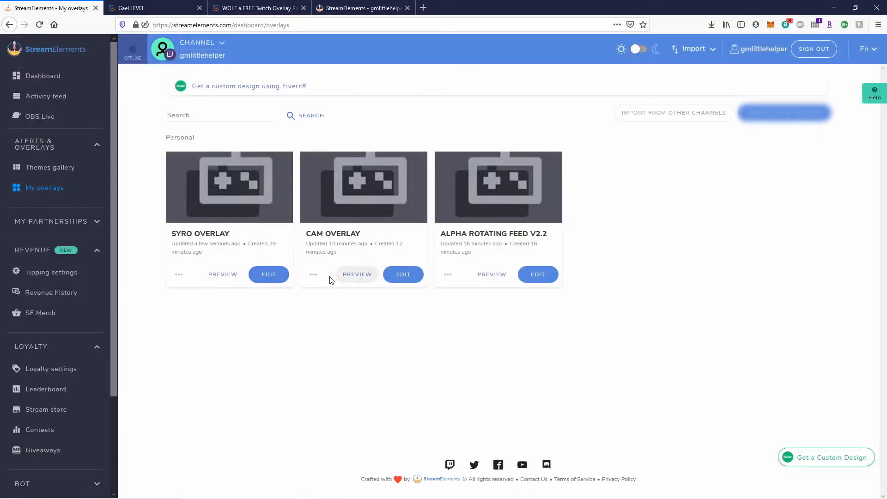
Read the Cam Overlay's 896×640 size from its StreamElements properties, then switch back to OBS.
left_click(313, 274)
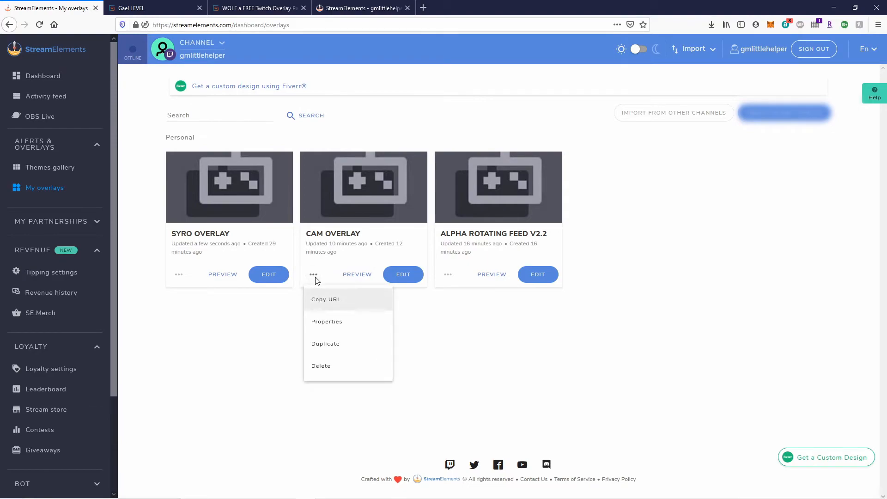
left_click(333, 322)
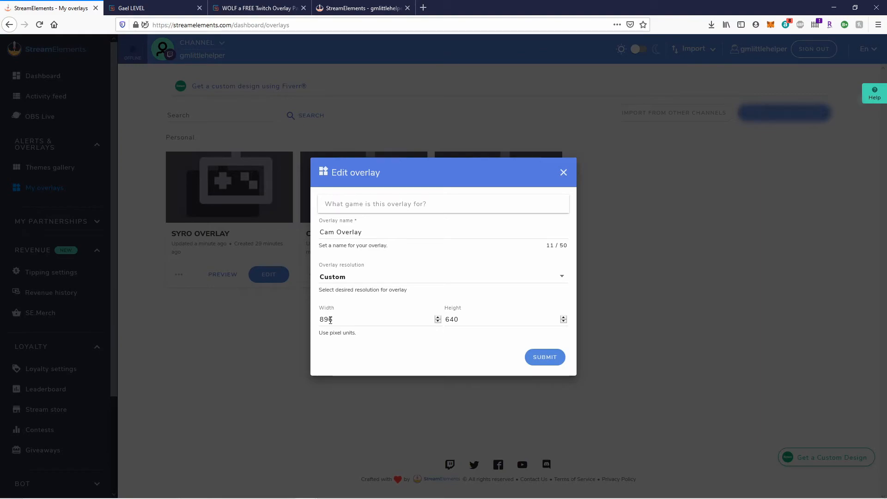
key("alt+Tab")
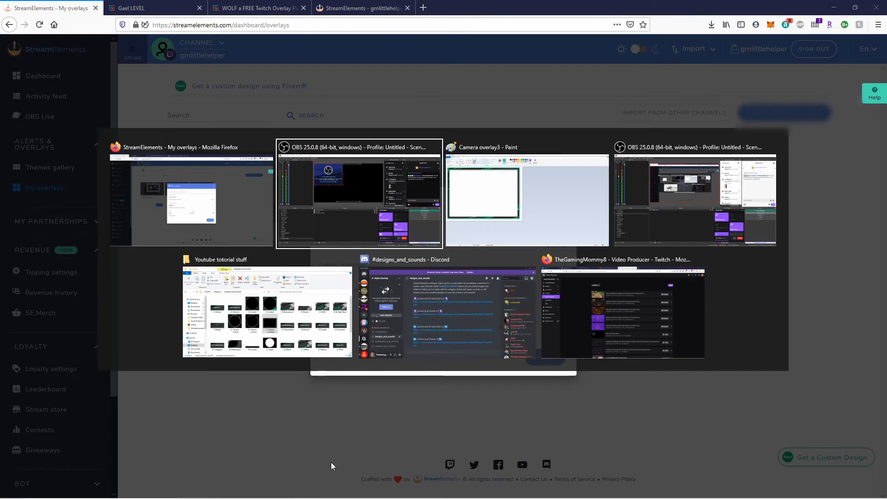
key("alt+Tab")
key("alt+Tab")
key("alt+Tab")
key("alt+Tab")
key("alt+Tab")
key("alt+Tab")
key("alt+Tab")
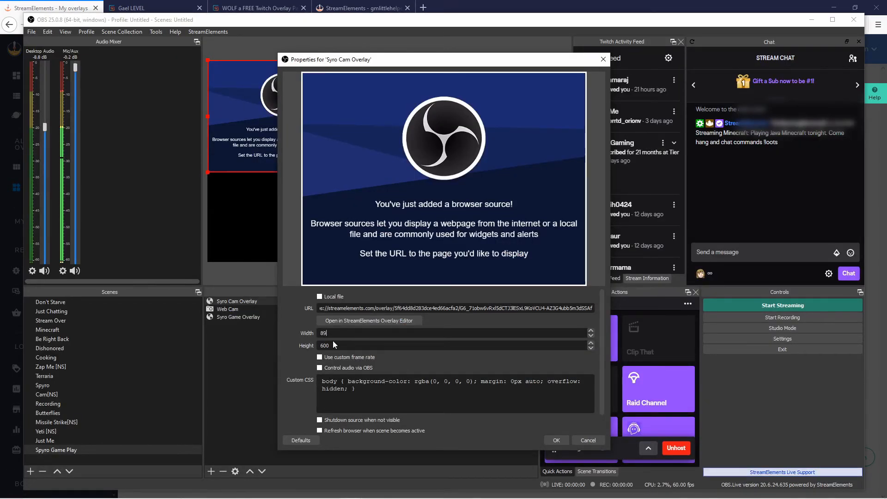
Set the Syro Cam Overlay's height to 640 for a size of 896 by 640.
double_click(336, 345)
type("640")
left_click(556, 439)
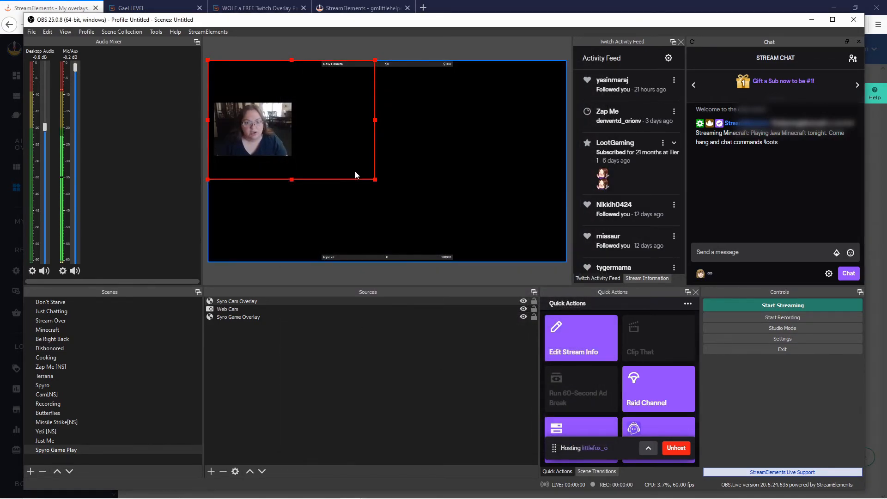
Resize the cam overlay's green frame and line it up over the webcam.
left_click_drag(375, 179, 264, 122)
left_click(276, 124)
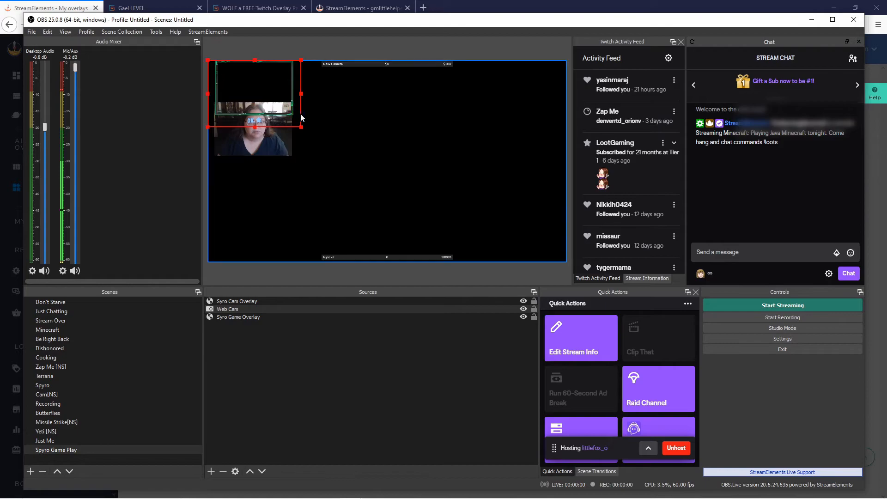
left_click(300, 115)
left_click_drag(301, 126, 294, 157)
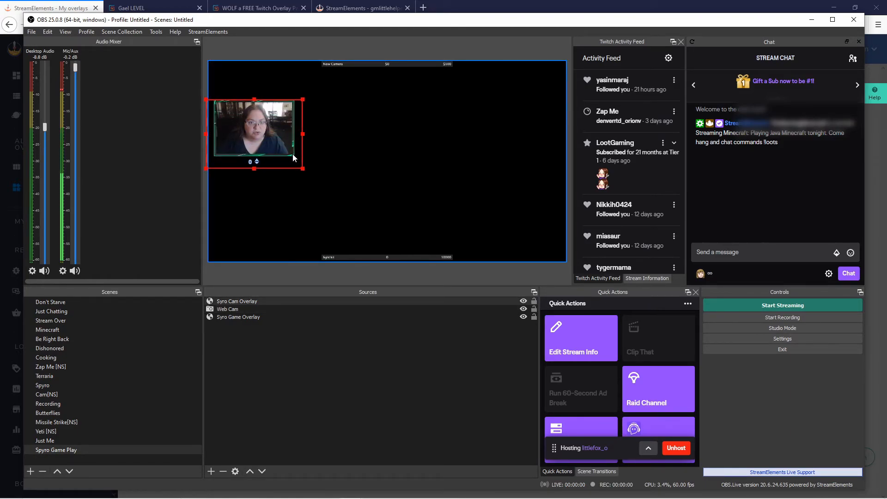
left_click_drag(303, 171, 300, 171)
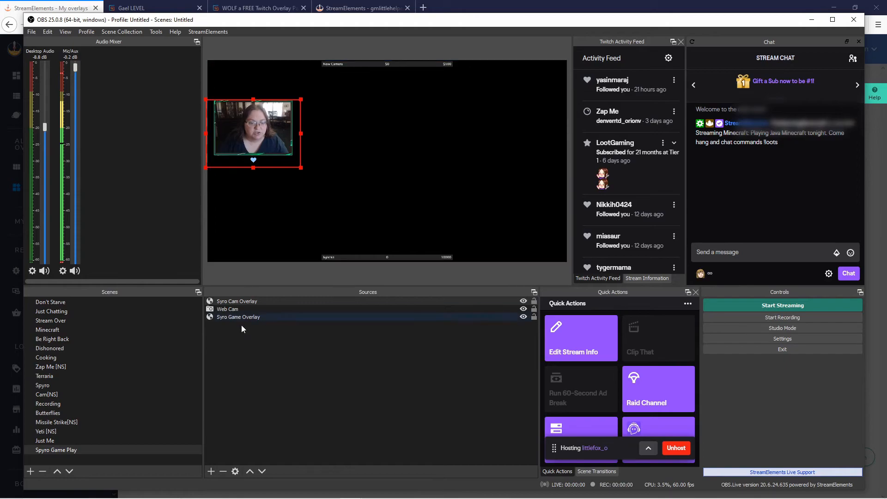
left_click(241, 310)
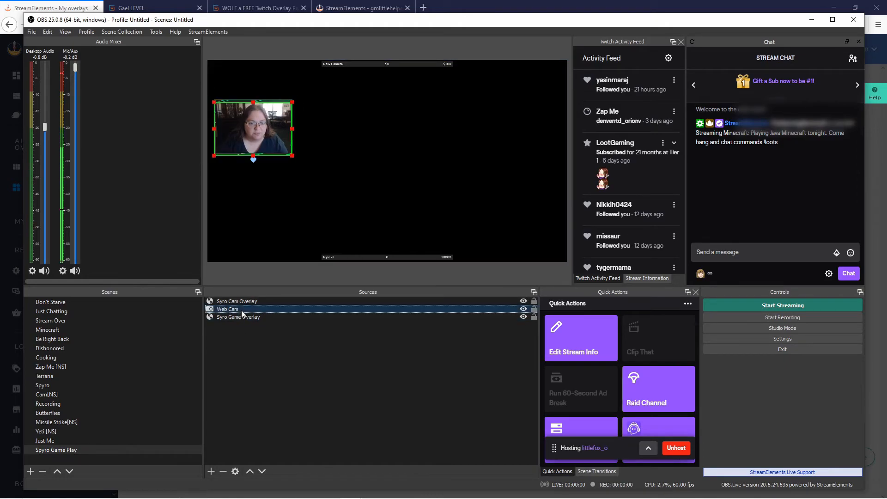
left_click(278, 110)
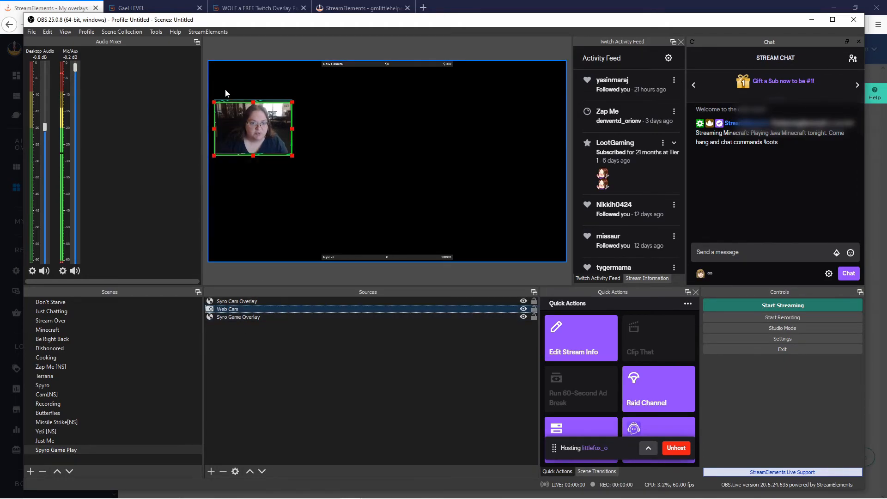
left_click(252, 101)
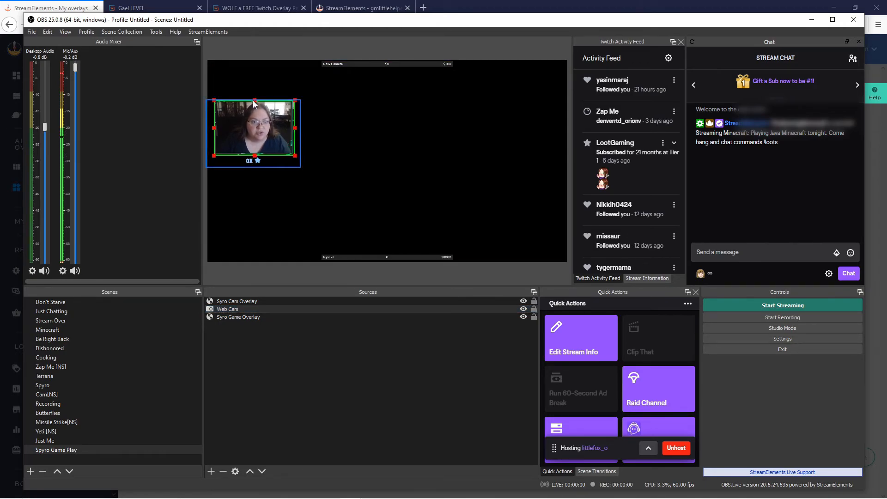
Align the Syro Game Overlay with the canvas edge, then lock it and the Syro Cam Overlay.
left_click(291, 128)
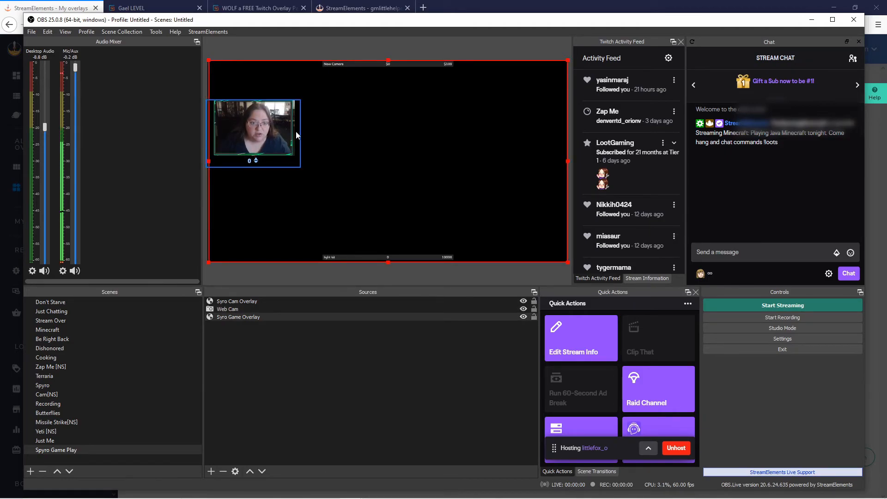
left_click_drag(312, 176, 312, 176)
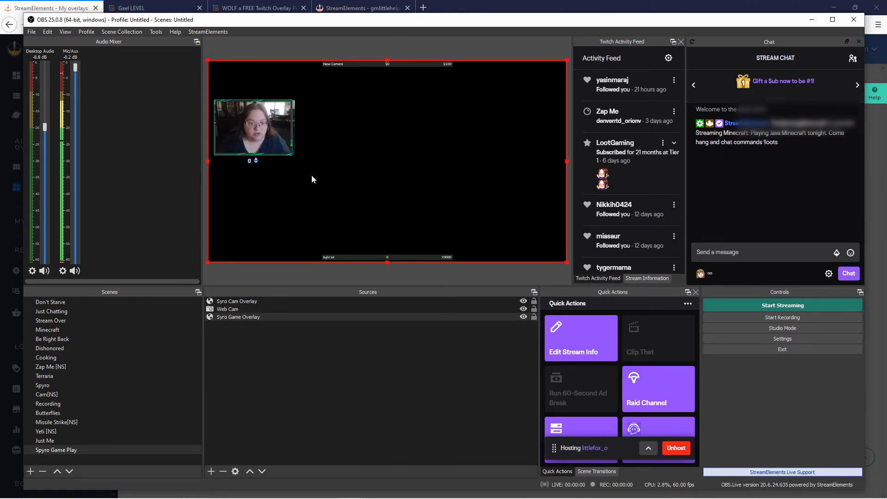
left_click(533, 317)
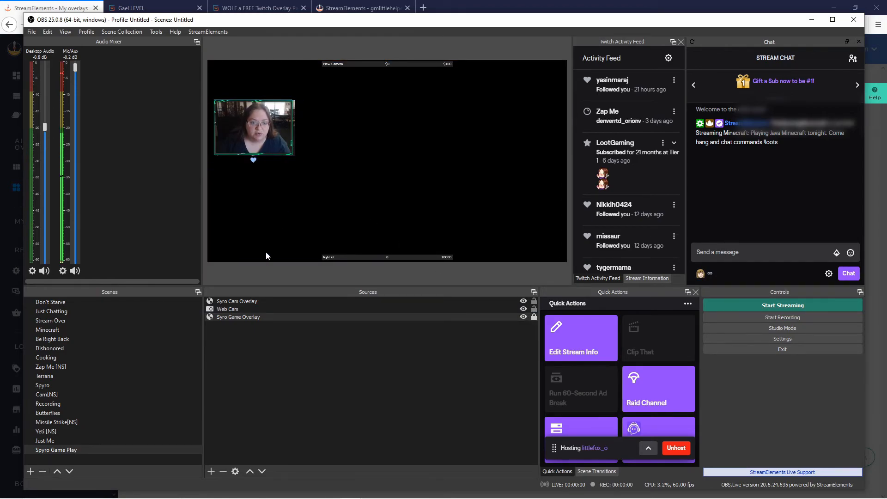
left_click(229, 310)
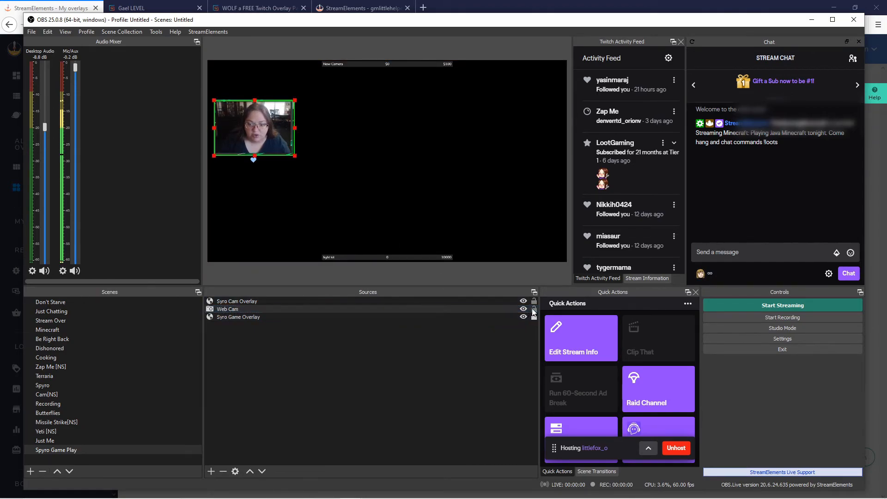
left_click(312, 299)
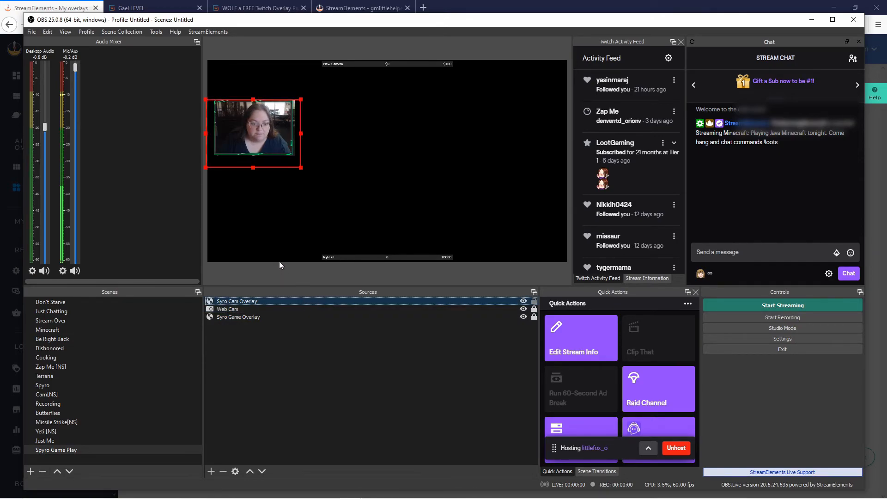
left_click(534, 302)
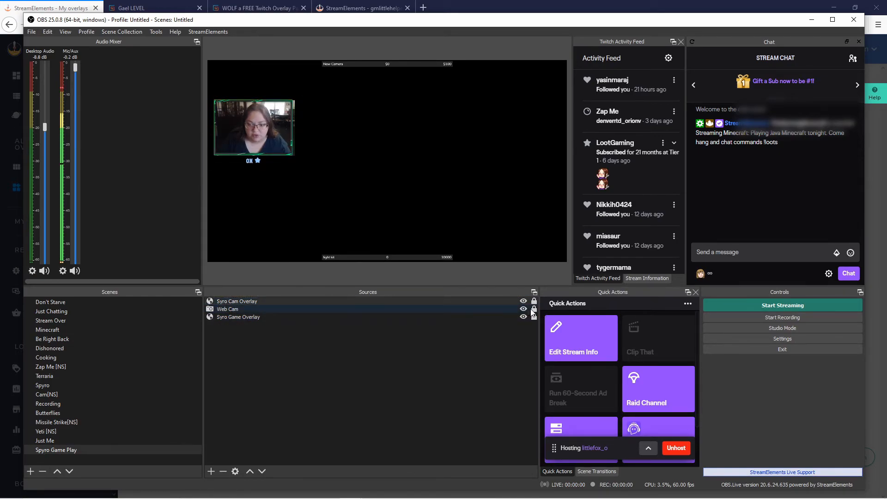
Fine-tune the webcam's size and edges so it fits inside the green frame.
left_click(294, 147)
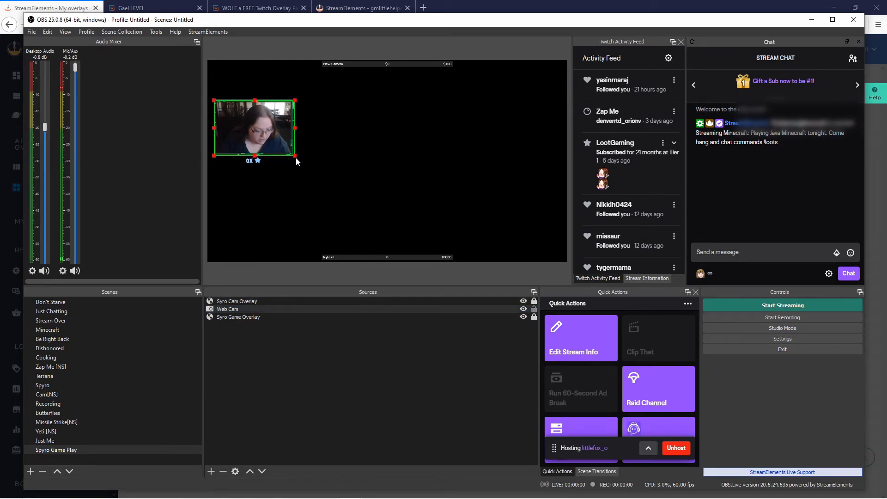
left_click_drag(295, 156, 293, 158)
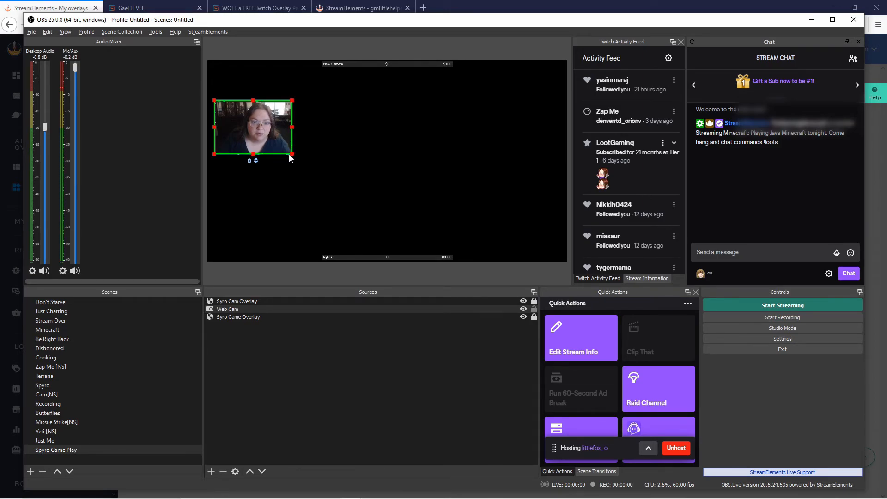
left_click_drag(214, 127, 216, 127)
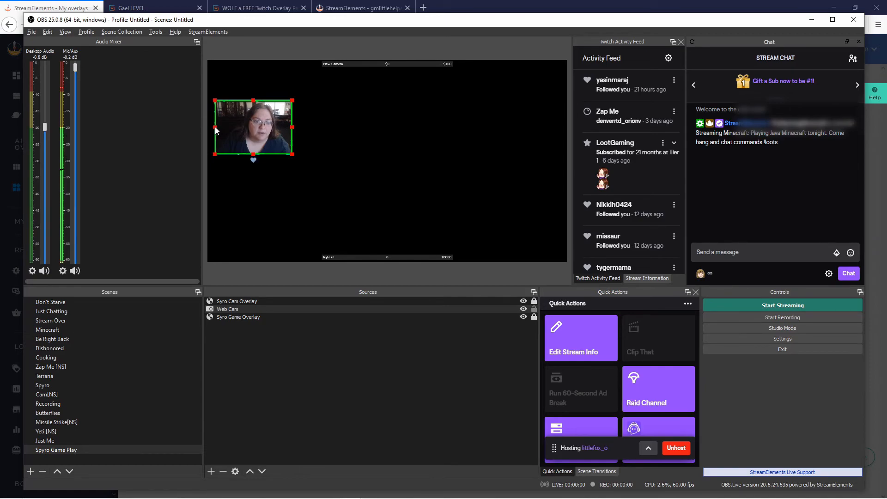
left_click_drag(251, 100, 252, 101)
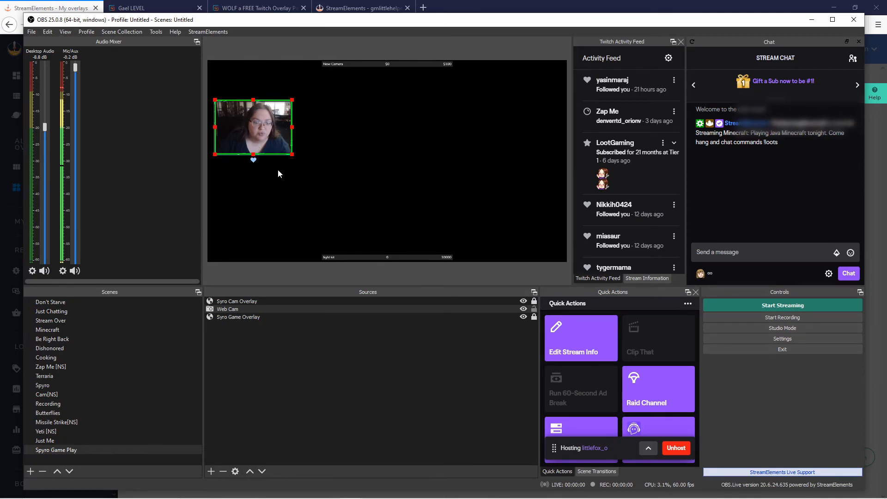
left_click(286, 181)
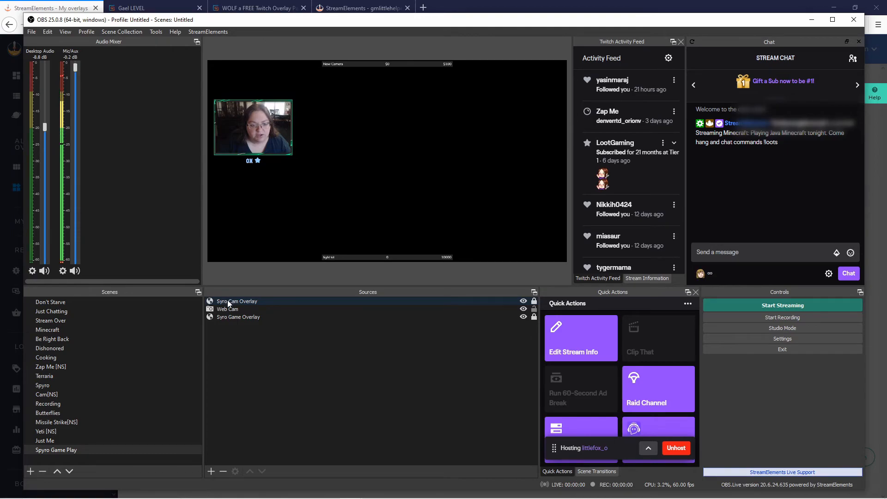
left_click(305, 363)
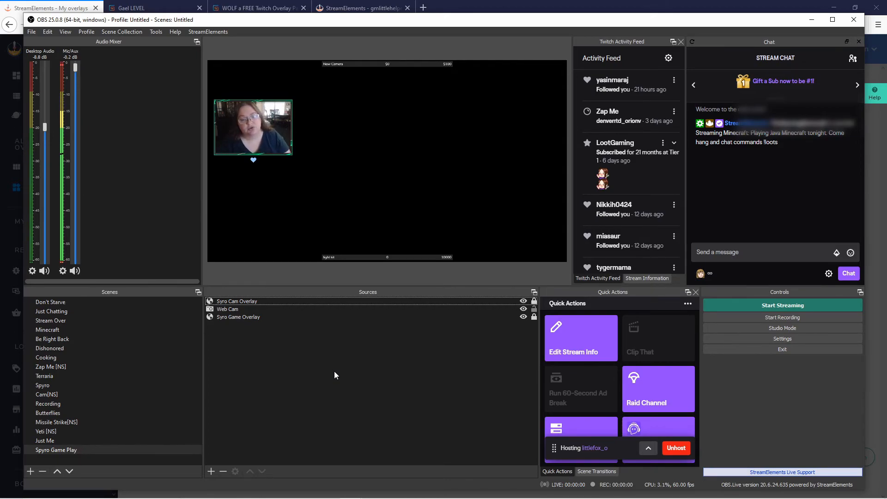
left_click(237, 308)
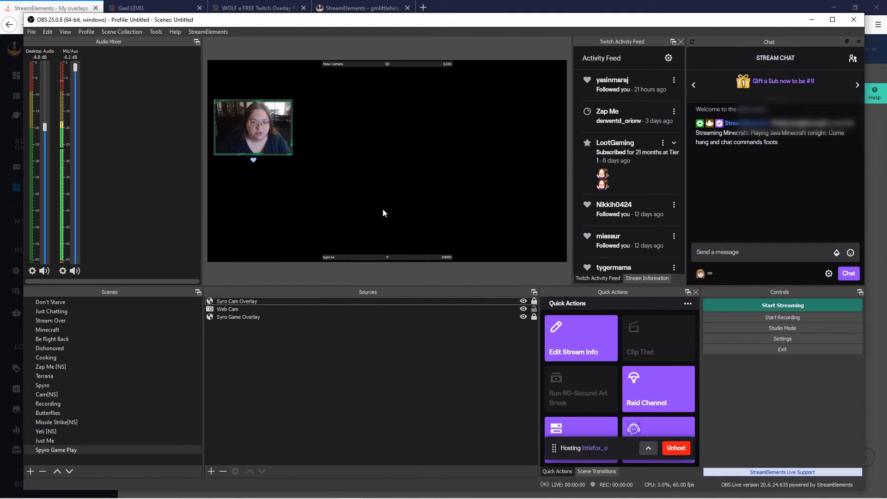
Return to StreamElements, close the overlay settings, and open the Syro Overlay editor.
mouse_move(260, 490)
left_click(305, 489)
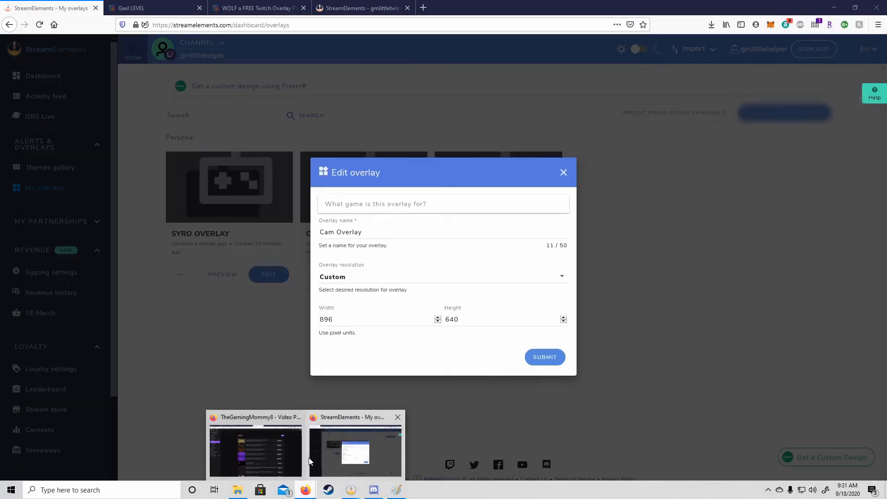
left_click(310, 461)
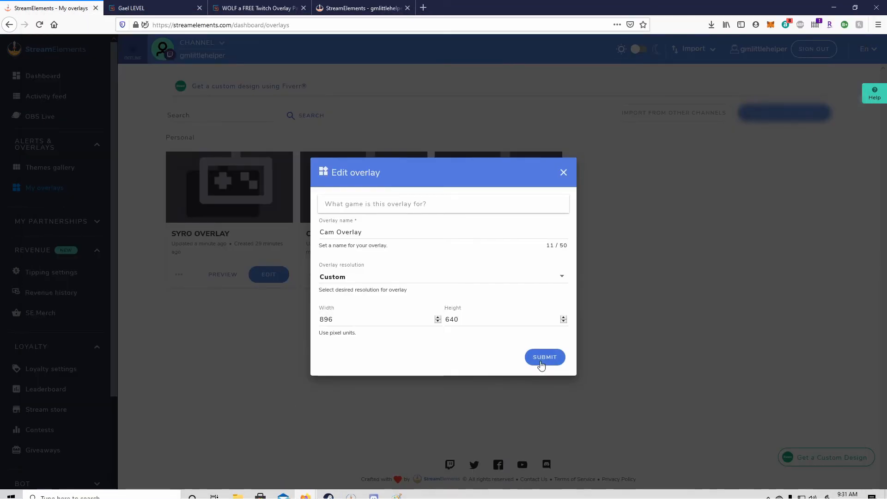
left_click(563, 172)
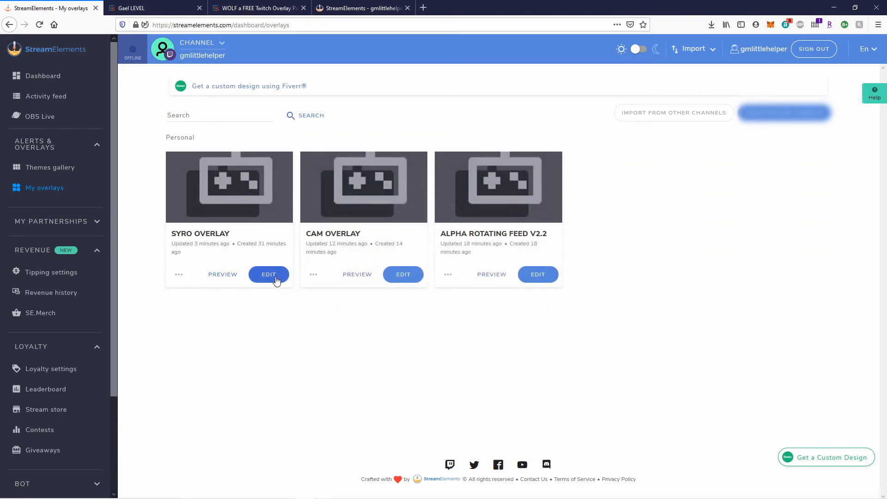
left_click(276, 277)
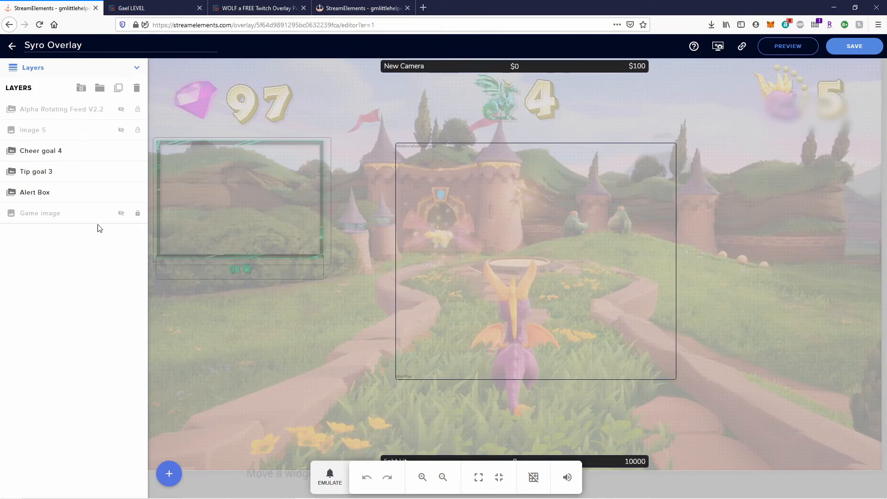
Add a Merchandise Alert Box from Alerts and move it up to align with the top box.
left_click(169, 468)
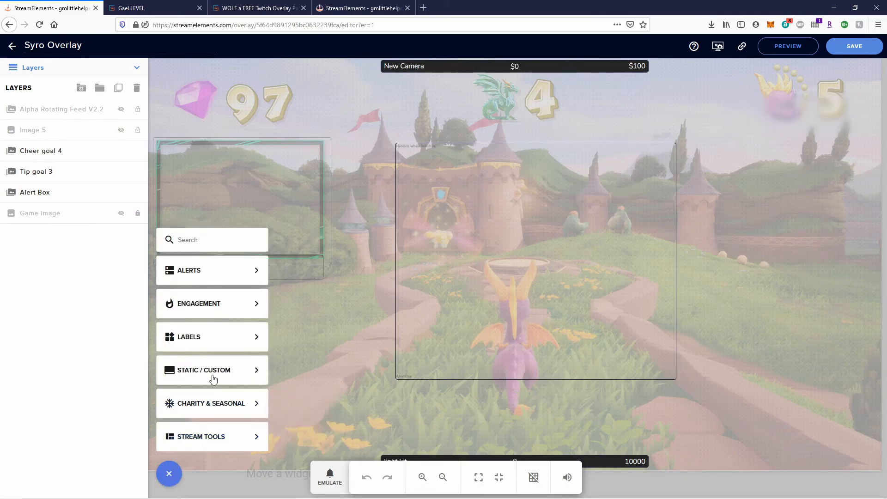
mouse_move(209, 344)
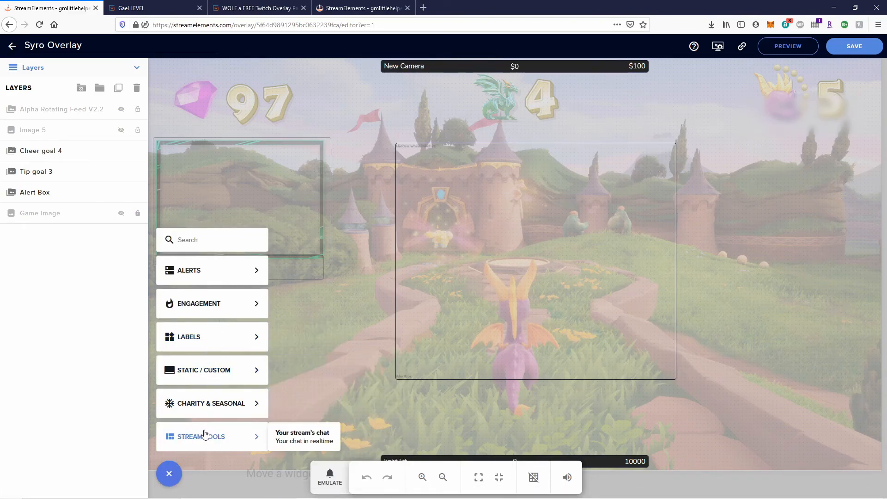
mouse_move(210, 435)
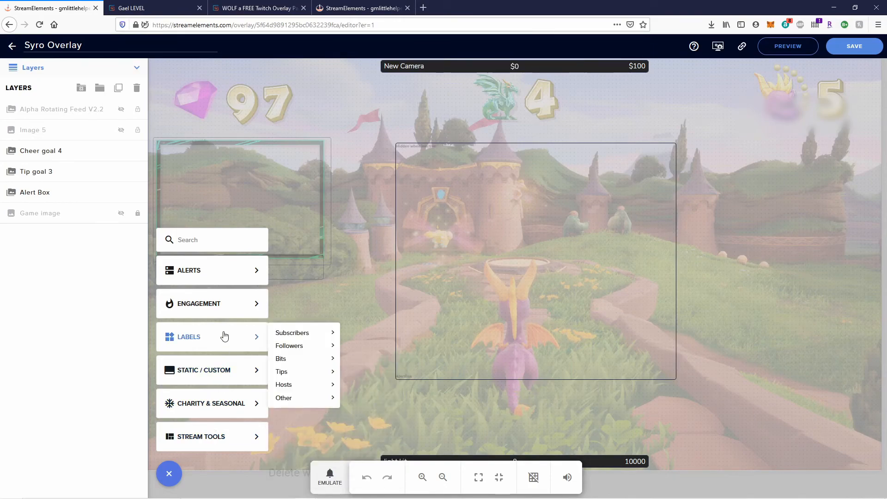
mouse_move(236, 308)
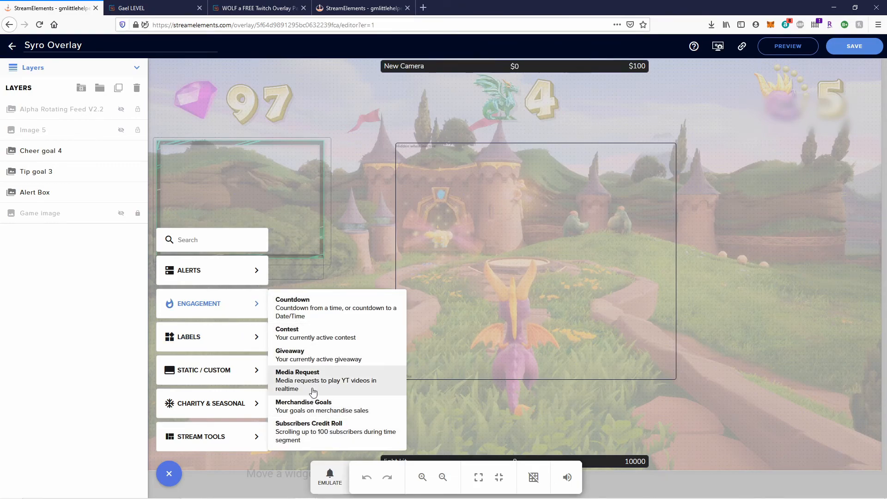
mouse_move(244, 278)
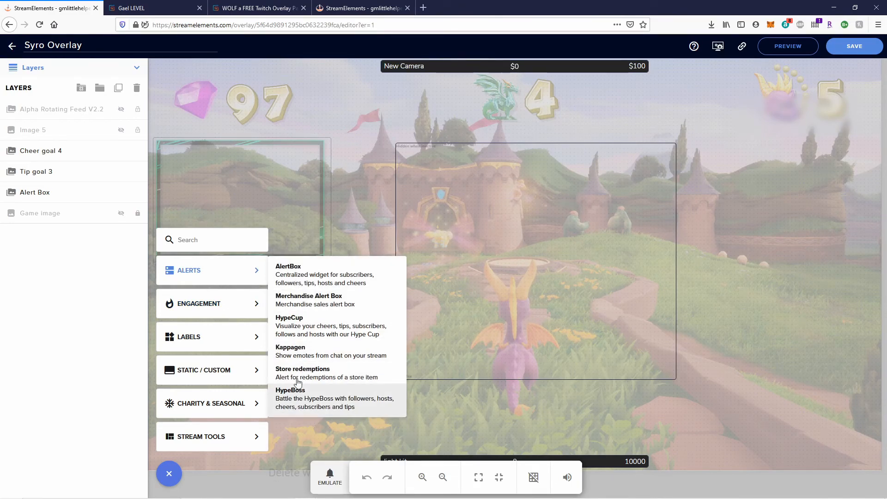
left_click(308, 300)
left_click_drag(522, 325, 520, 286)
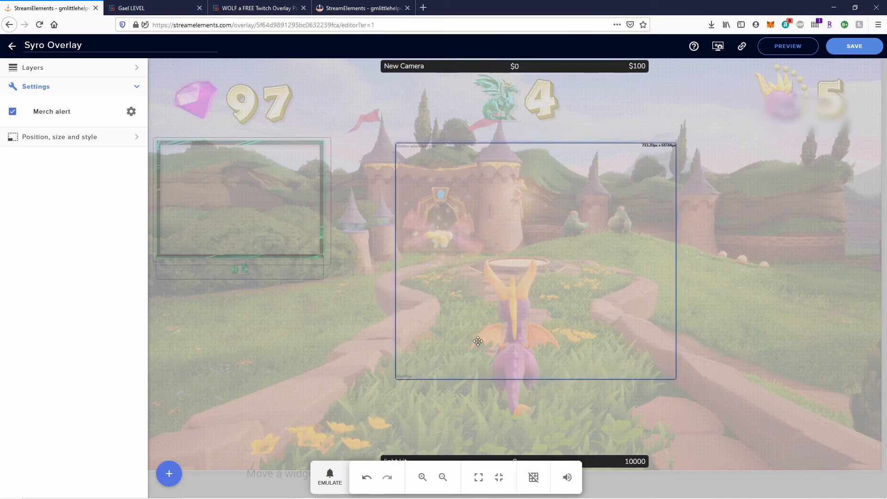
Emulate a test Merch event and open the merch alert's advanced settings.
left_click(329, 476)
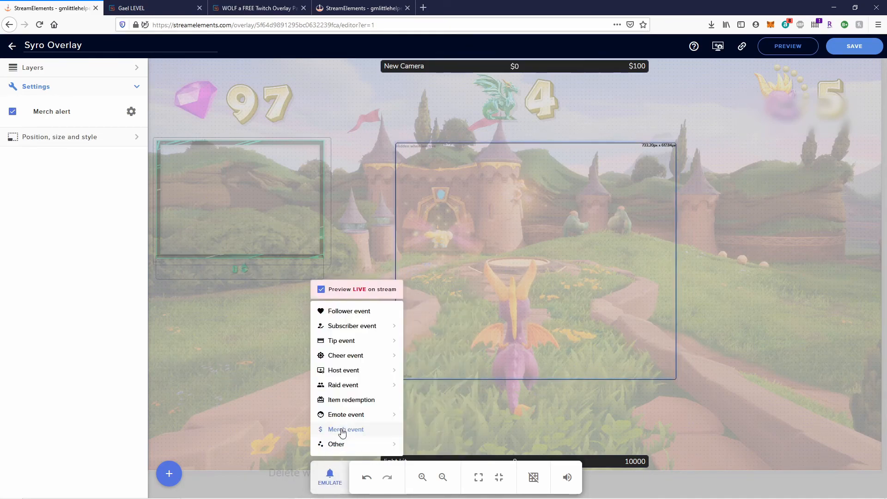
left_click(371, 431)
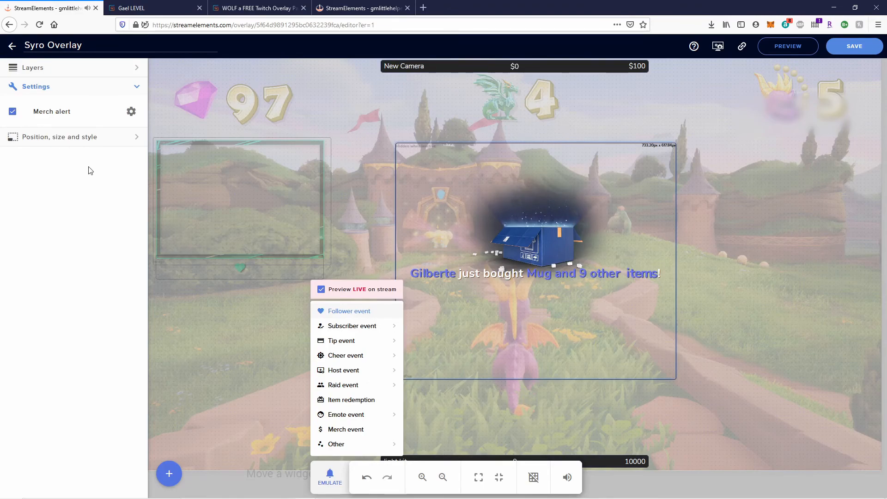
left_click(138, 139)
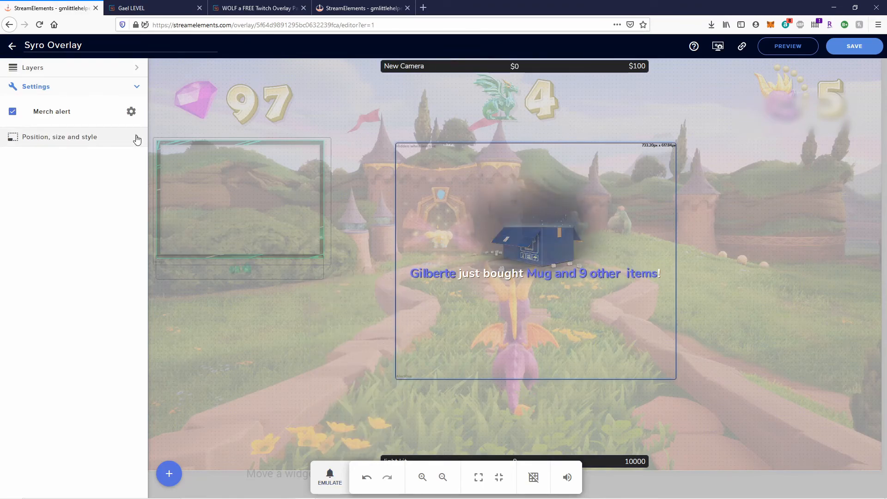
left_click(136, 138)
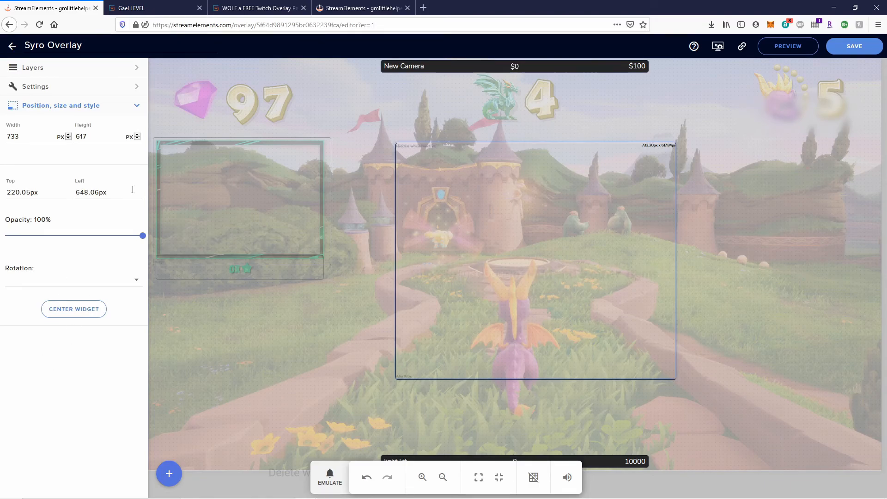
left_click(65, 87)
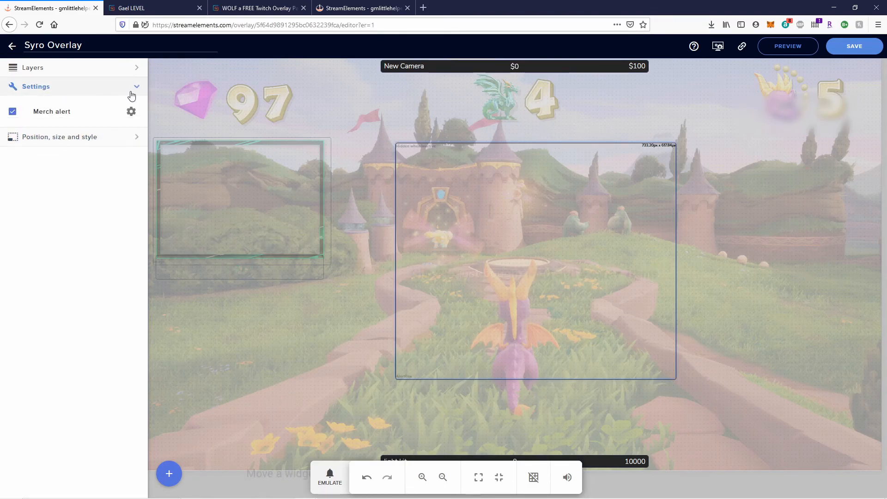
left_click(131, 112)
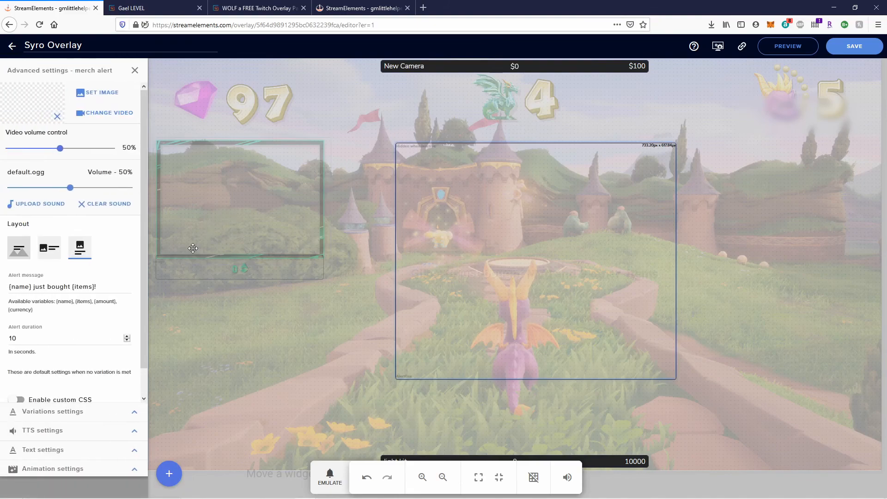
Browse the merch alert's text settings to its Highlight colour, then view the New Camera goal's colours.
scroll(67, 397, "down", 1)
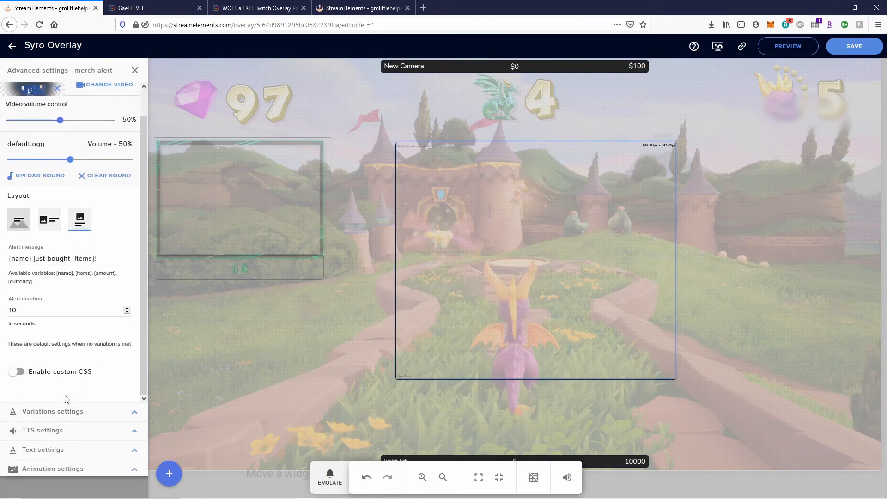
left_click(136, 451)
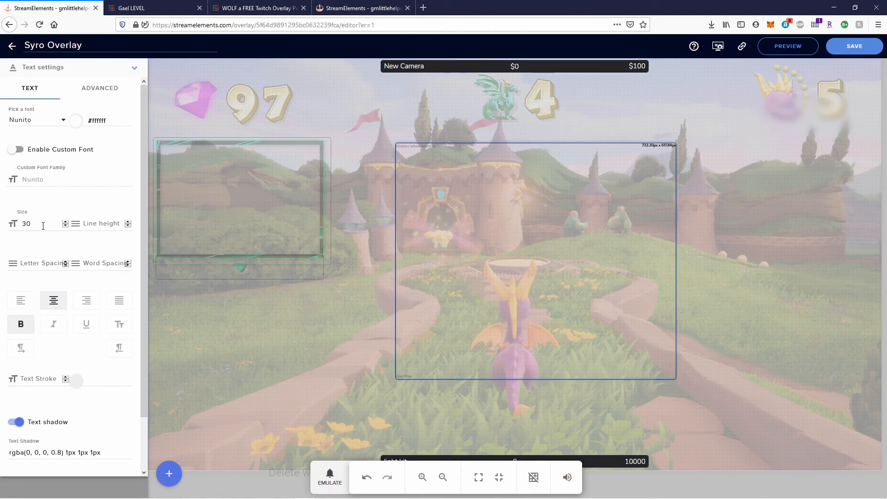
left_click(77, 121)
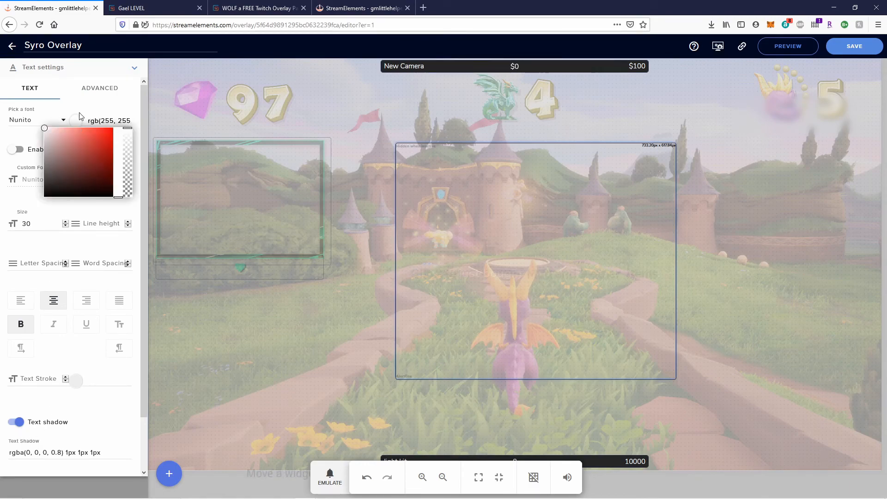
left_click(103, 107)
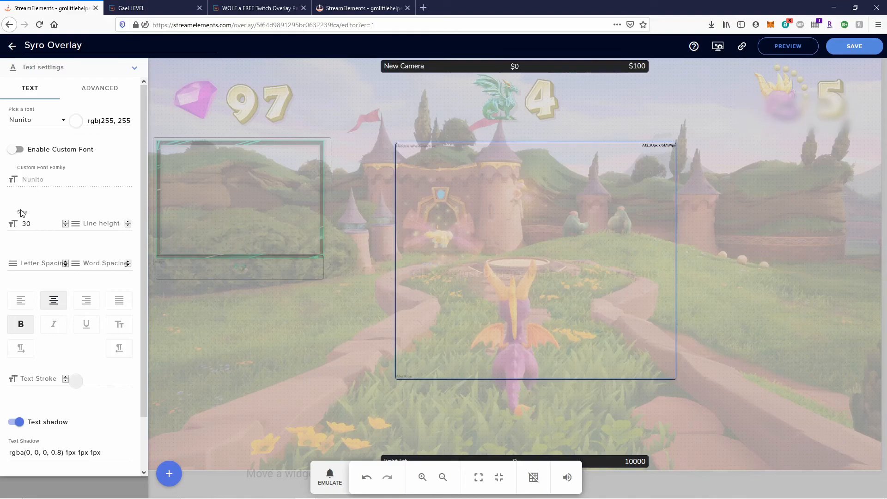
scroll(76, 361, "down", 2)
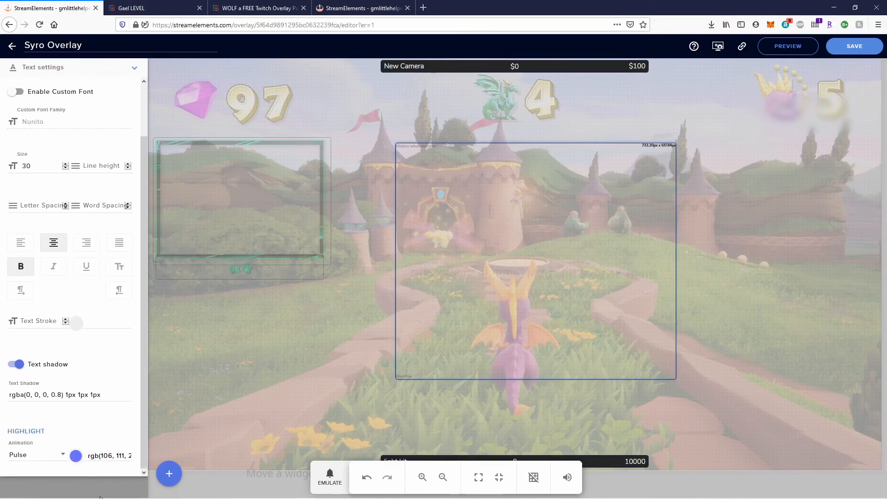
left_click(76, 456)
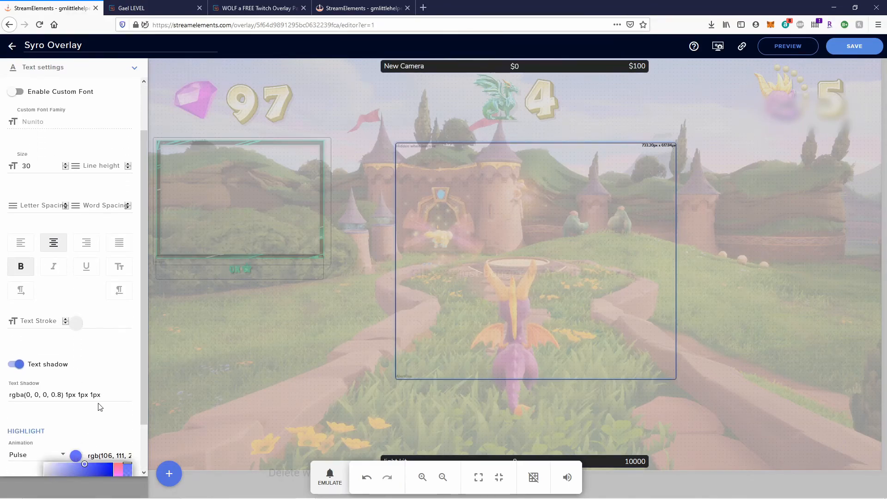
scroll(100, 407, "down", 2)
scroll(60, 103, "up", 2)
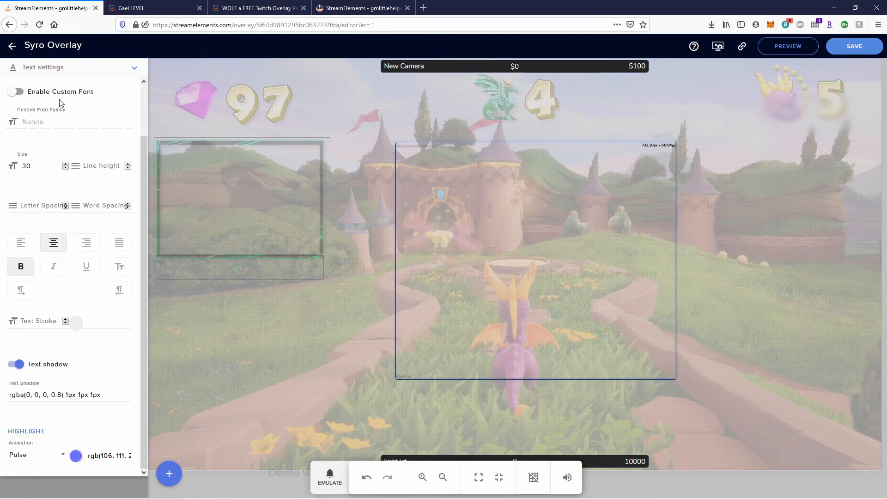
left_click(414, 67)
Copy the New Camera goal's green fill value rgb(15, 223, 127) and reopen the merch alert's text settings.
left_click(50, 347)
triple_click(59, 345)
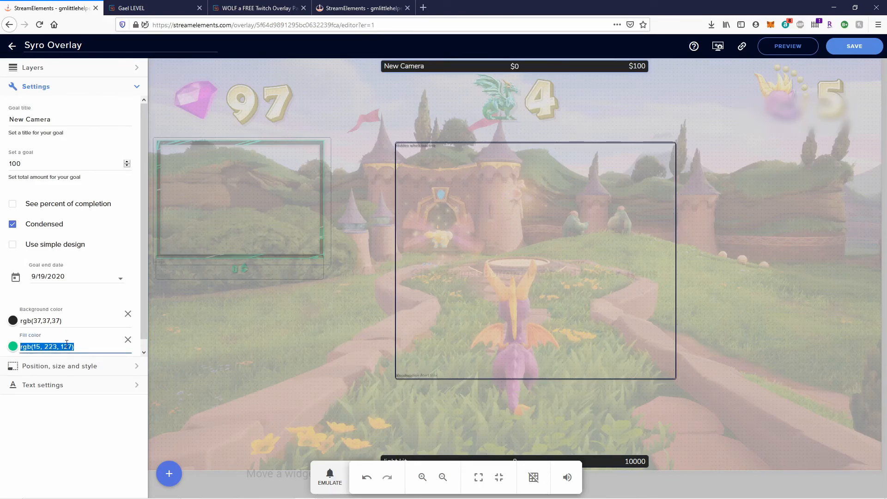
left_click(440, 261)
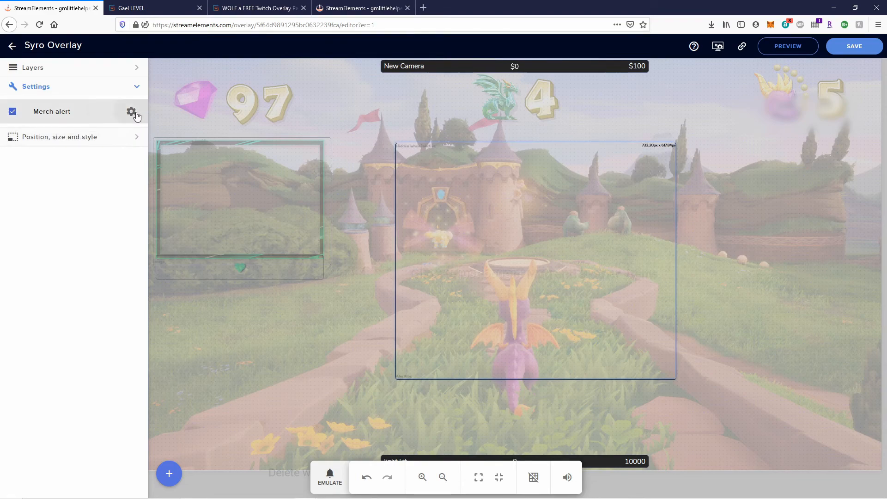
left_click(131, 111)
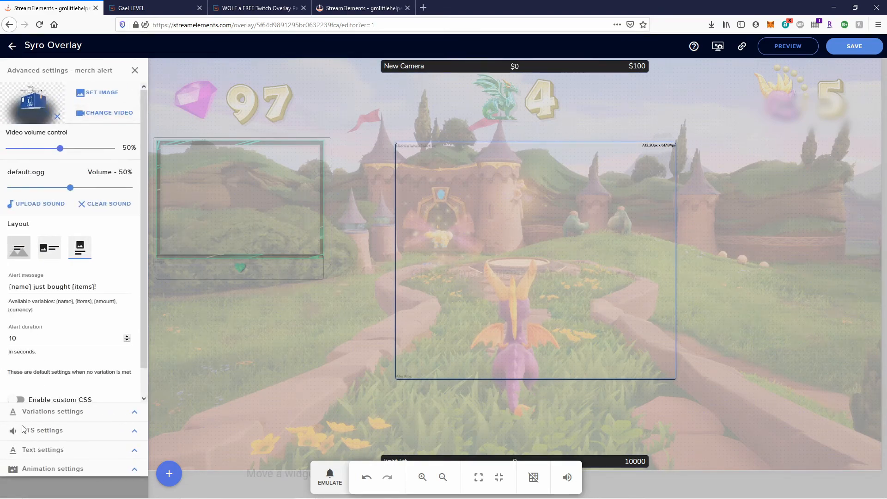
left_click(133, 450)
scroll(83, 404, "down", 2)
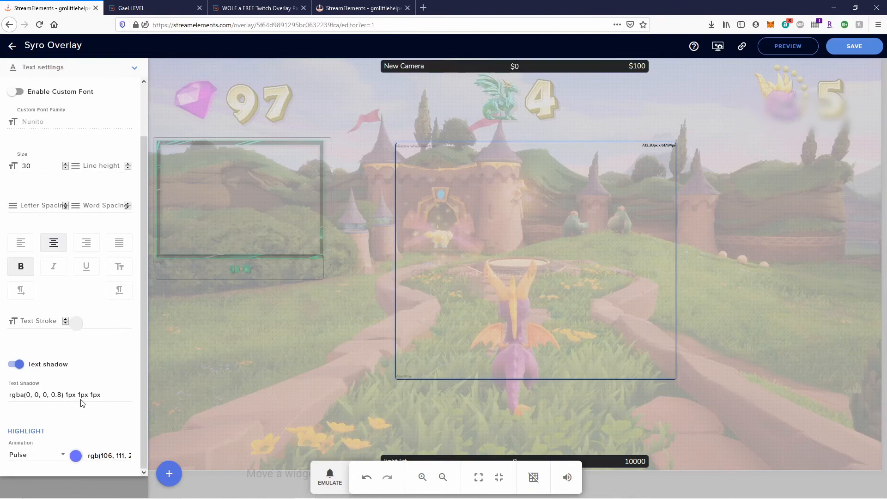
Paste rgb(15, 223, 127) into the merch alert's Highlight colour field.
left_click(85, 455)
triple_click(104, 453)
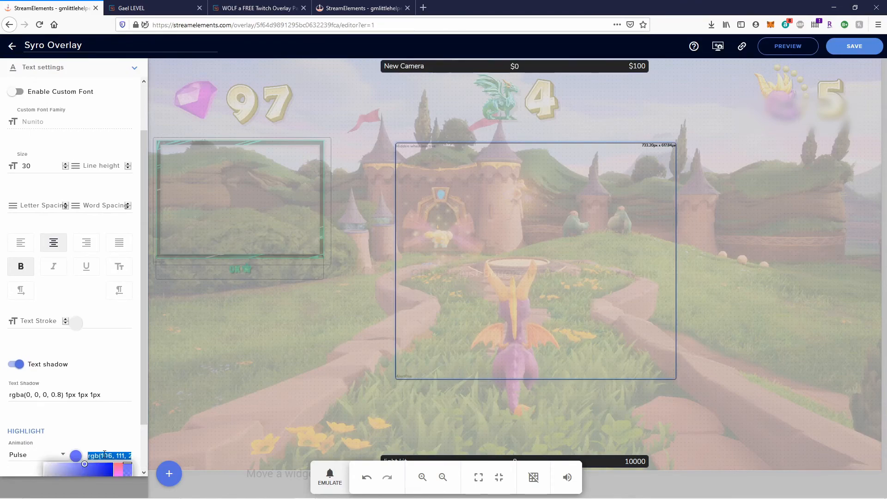
key("ctrl+v")
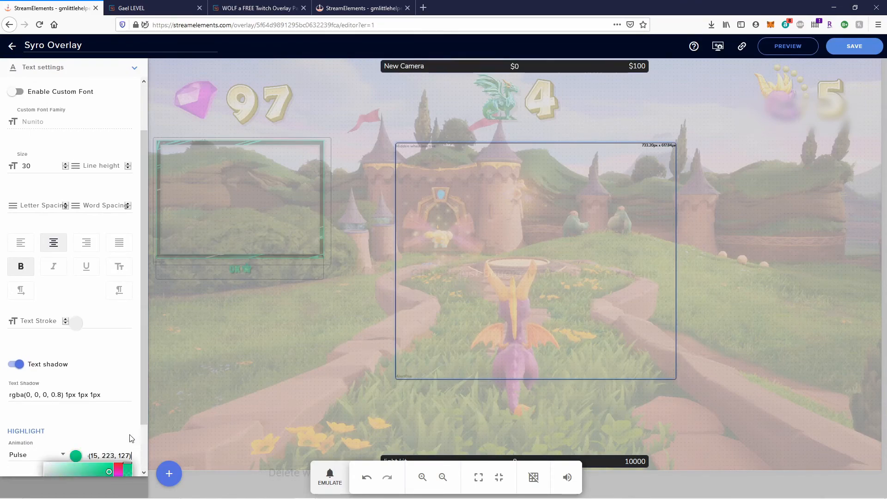
scroll(136, 443, "down", 2)
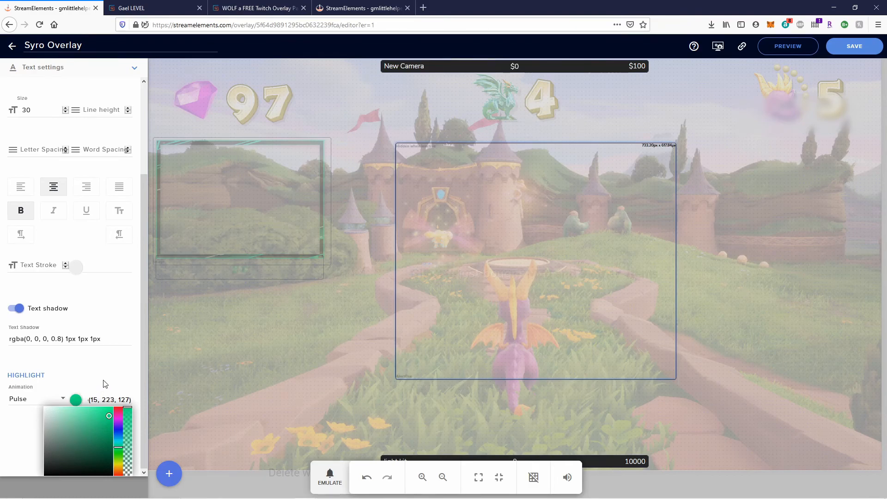
left_click(8, 423)
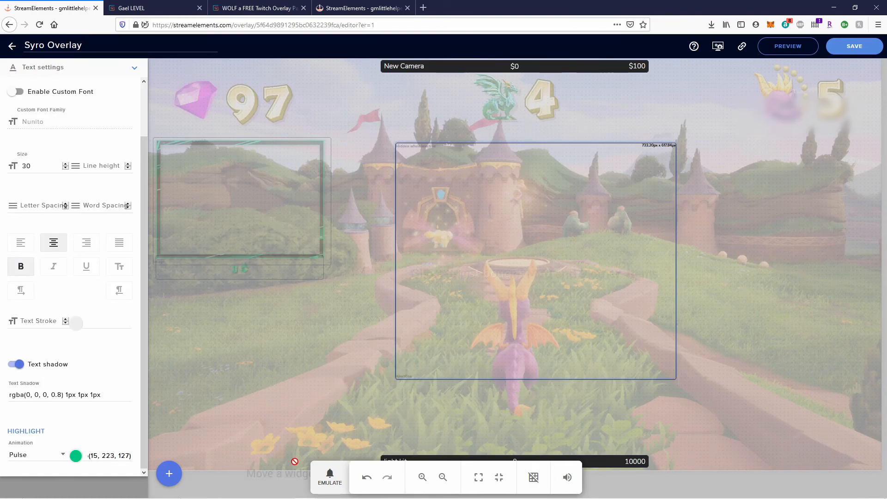
left_click(330, 476)
Preview a Merch event showing the green highlight, then save the Syro Overlay.
left_click(345, 430)
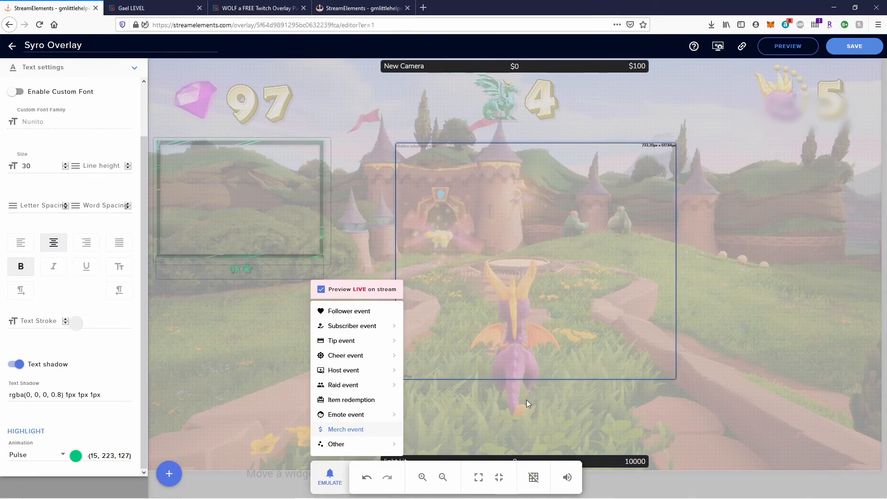
left_click(529, 421)
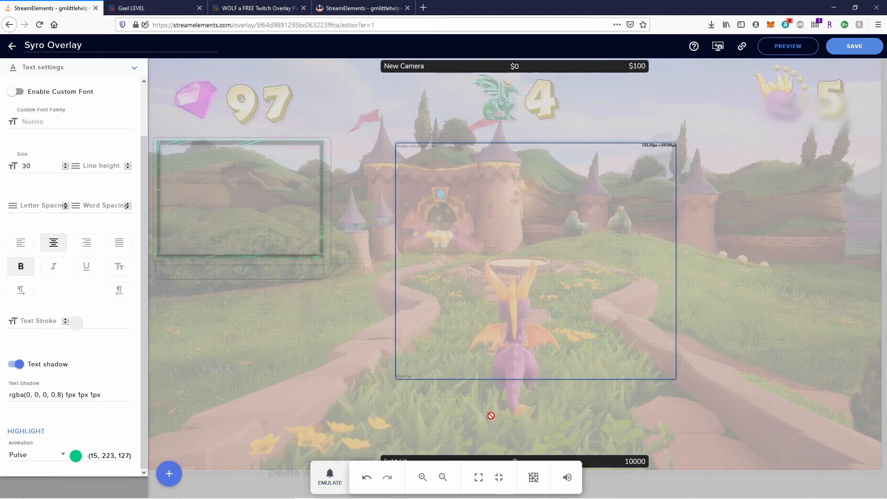
left_click(860, 46)
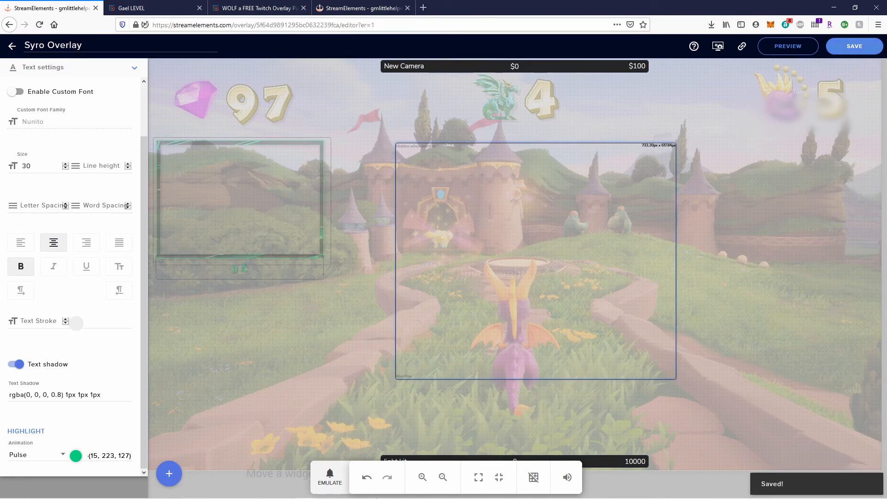
mouse_move(374, 493)
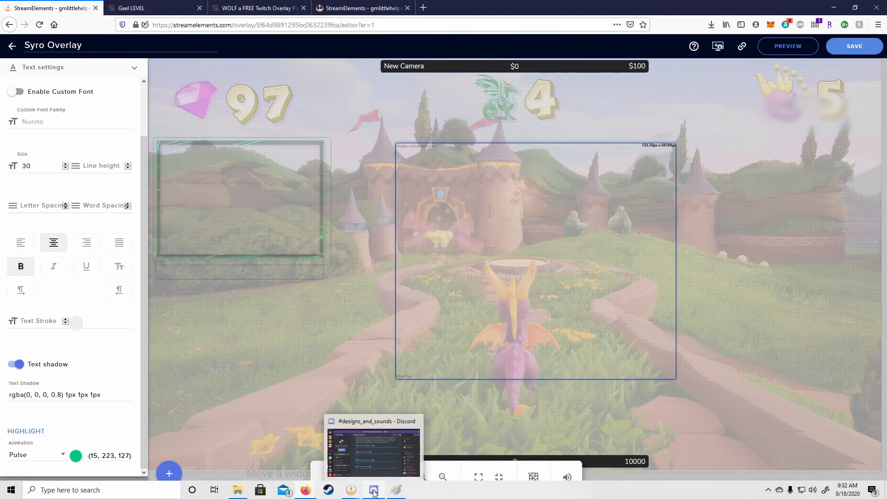